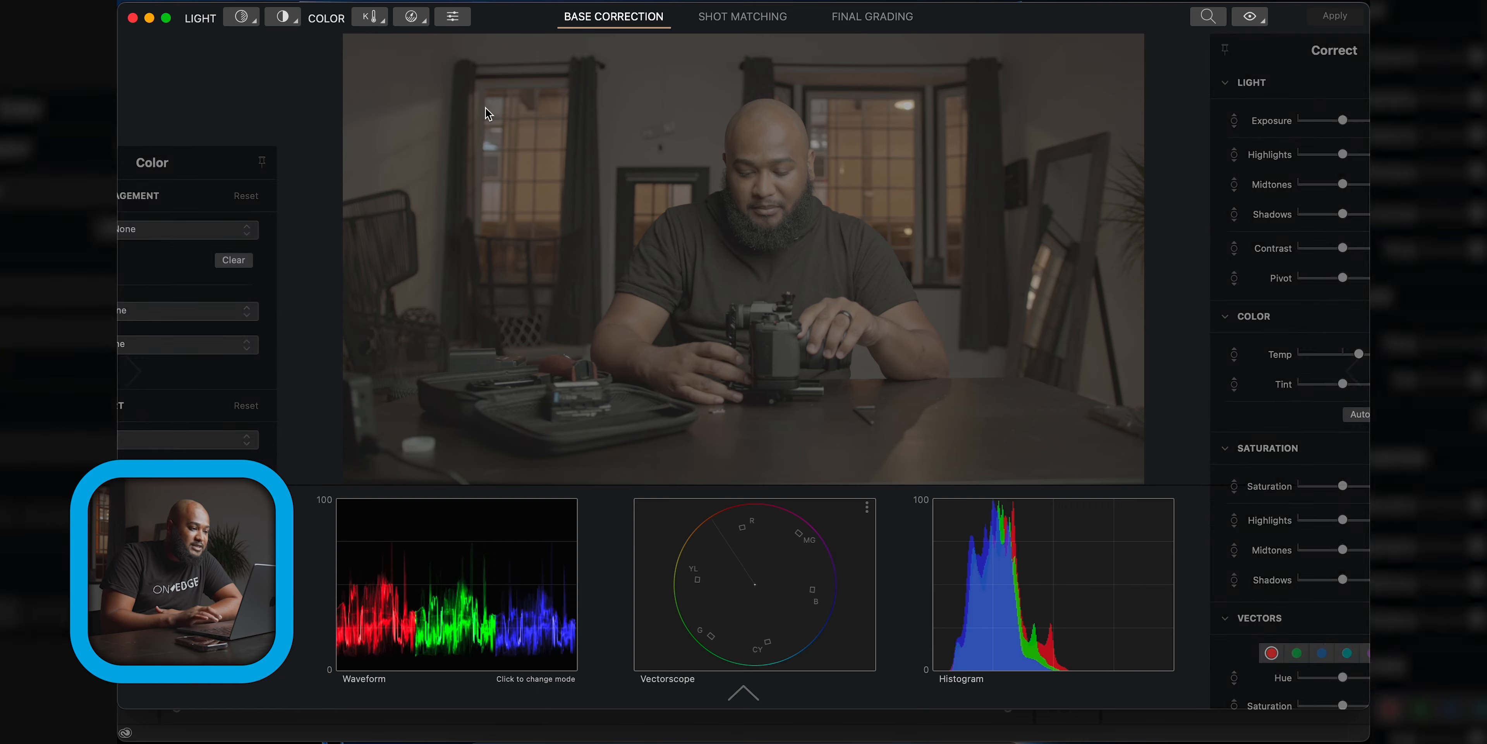
pyautogui.moveTo(129, 283)
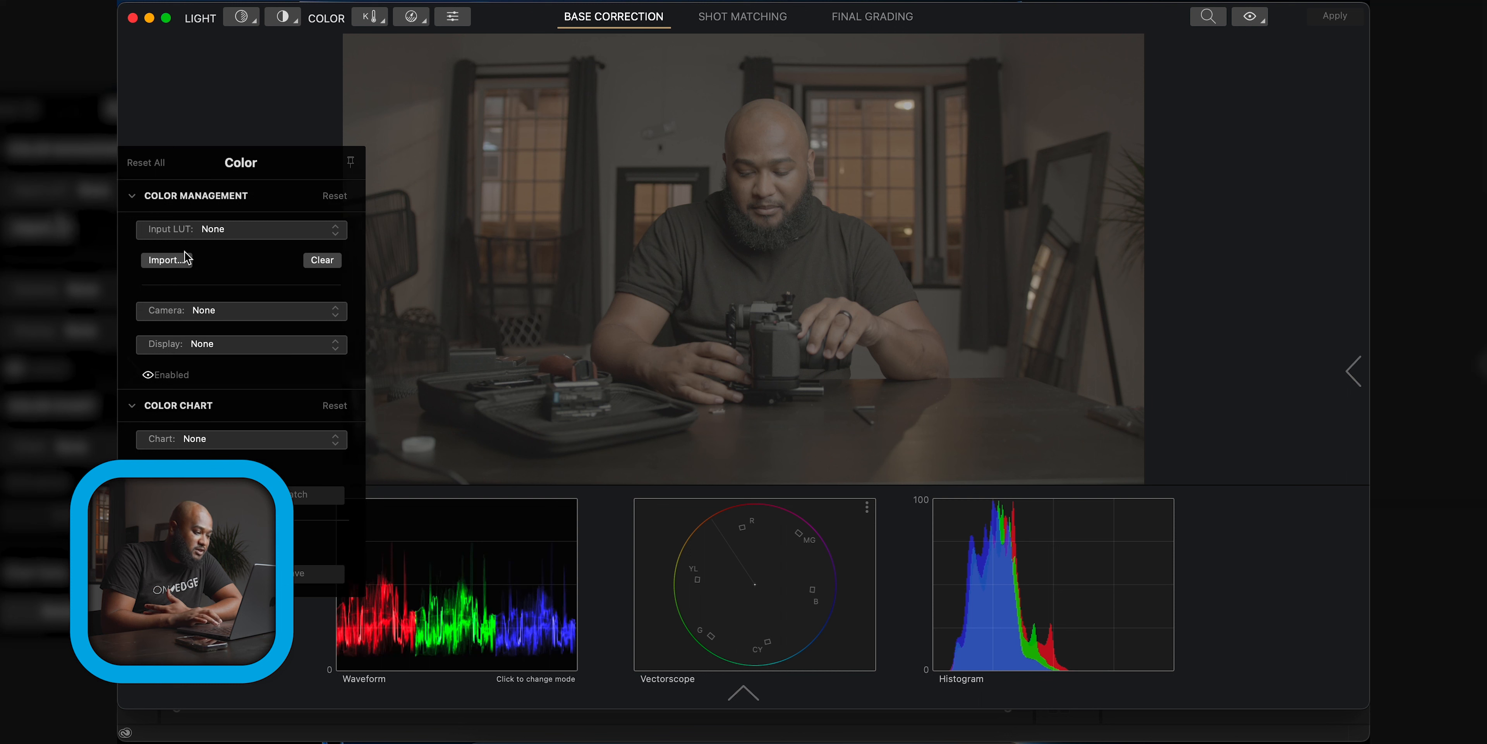
pyautogui.click(236, 312)
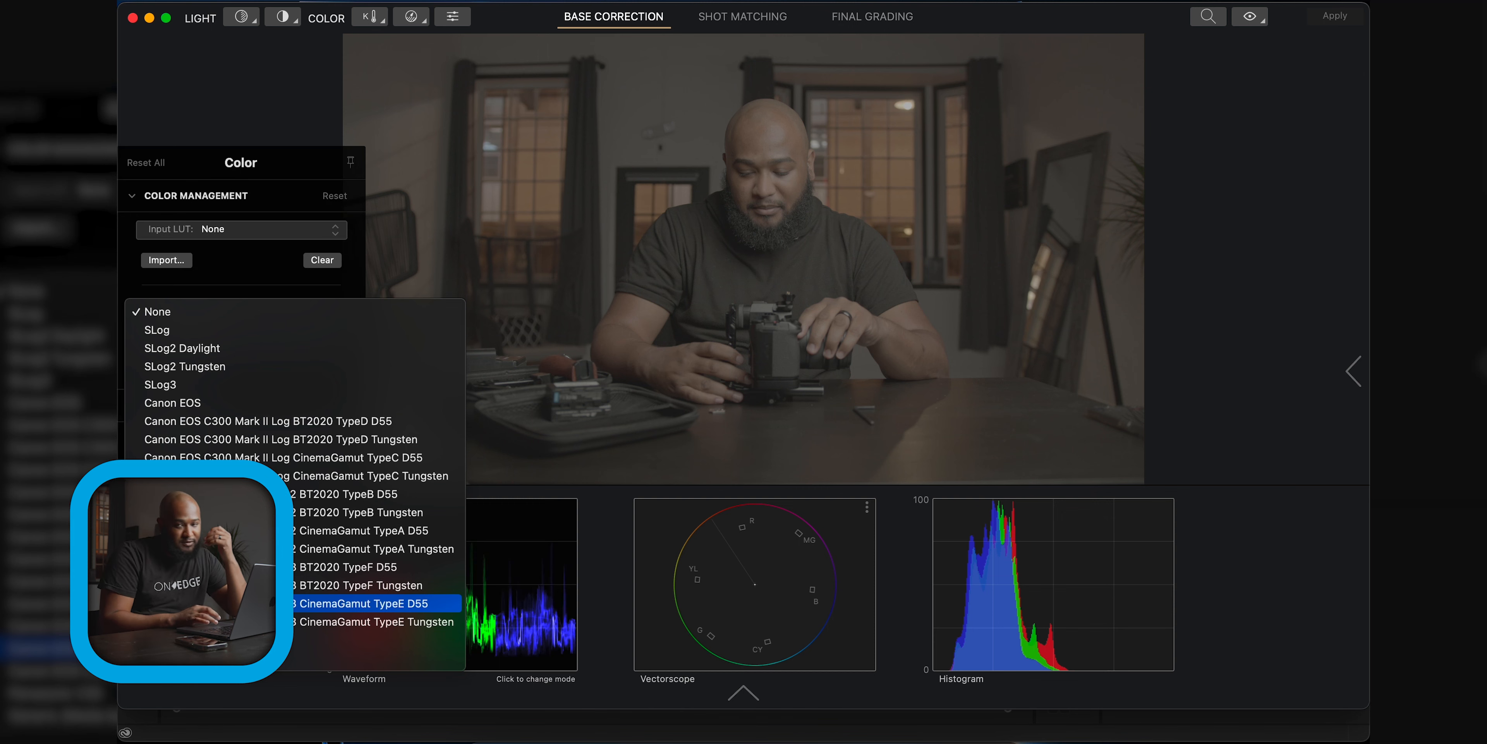
pyautogui.click(315, 310)
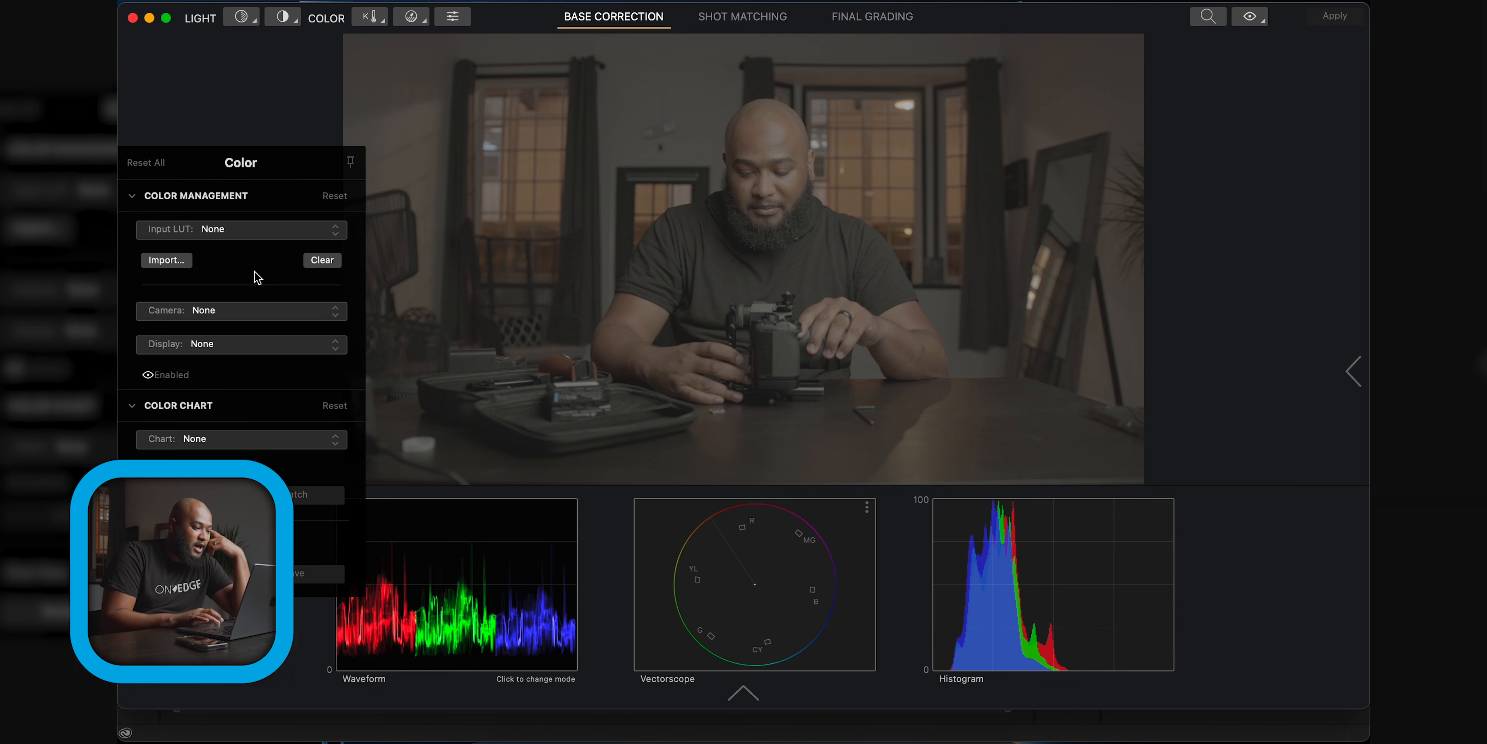
pyautogui.click(167, 261)
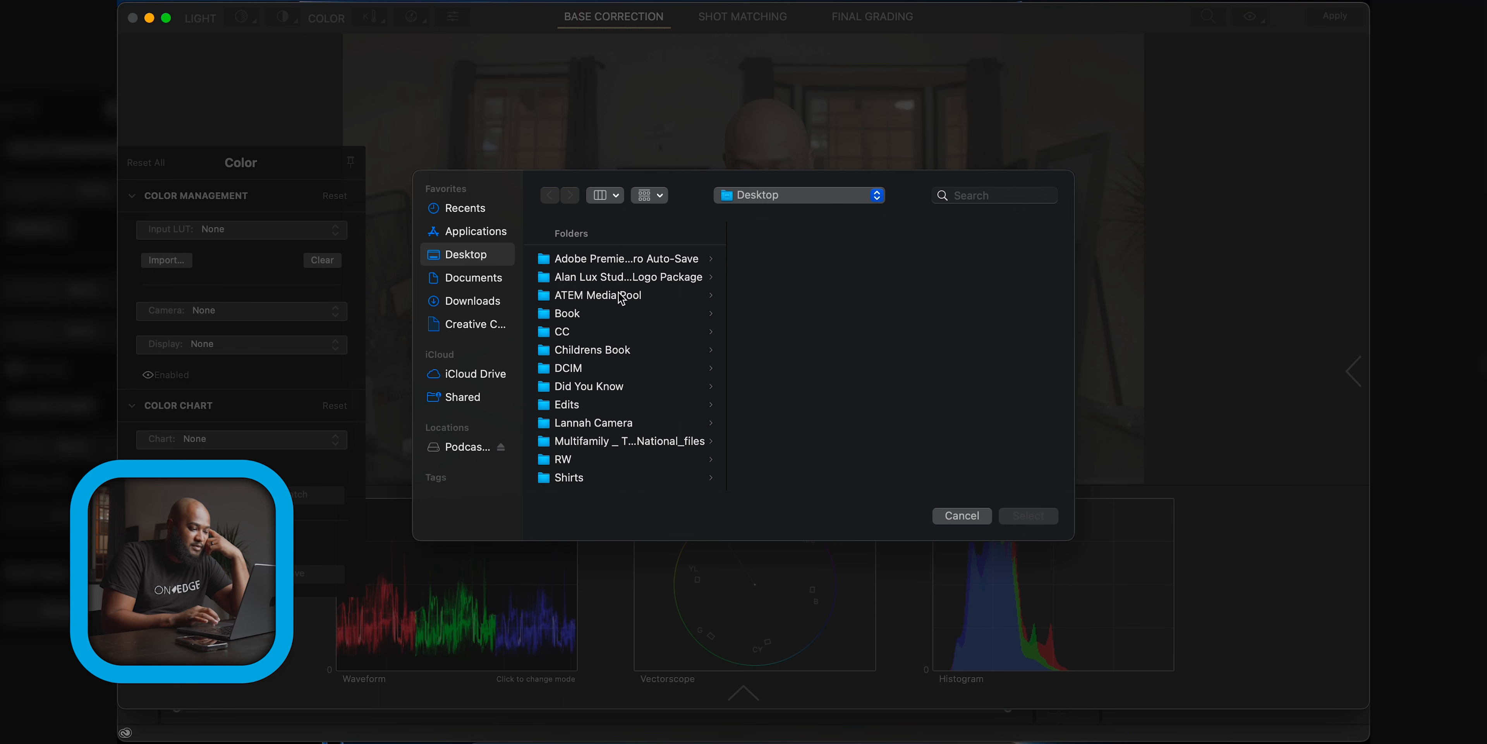
pyautogui.click(973, 517)
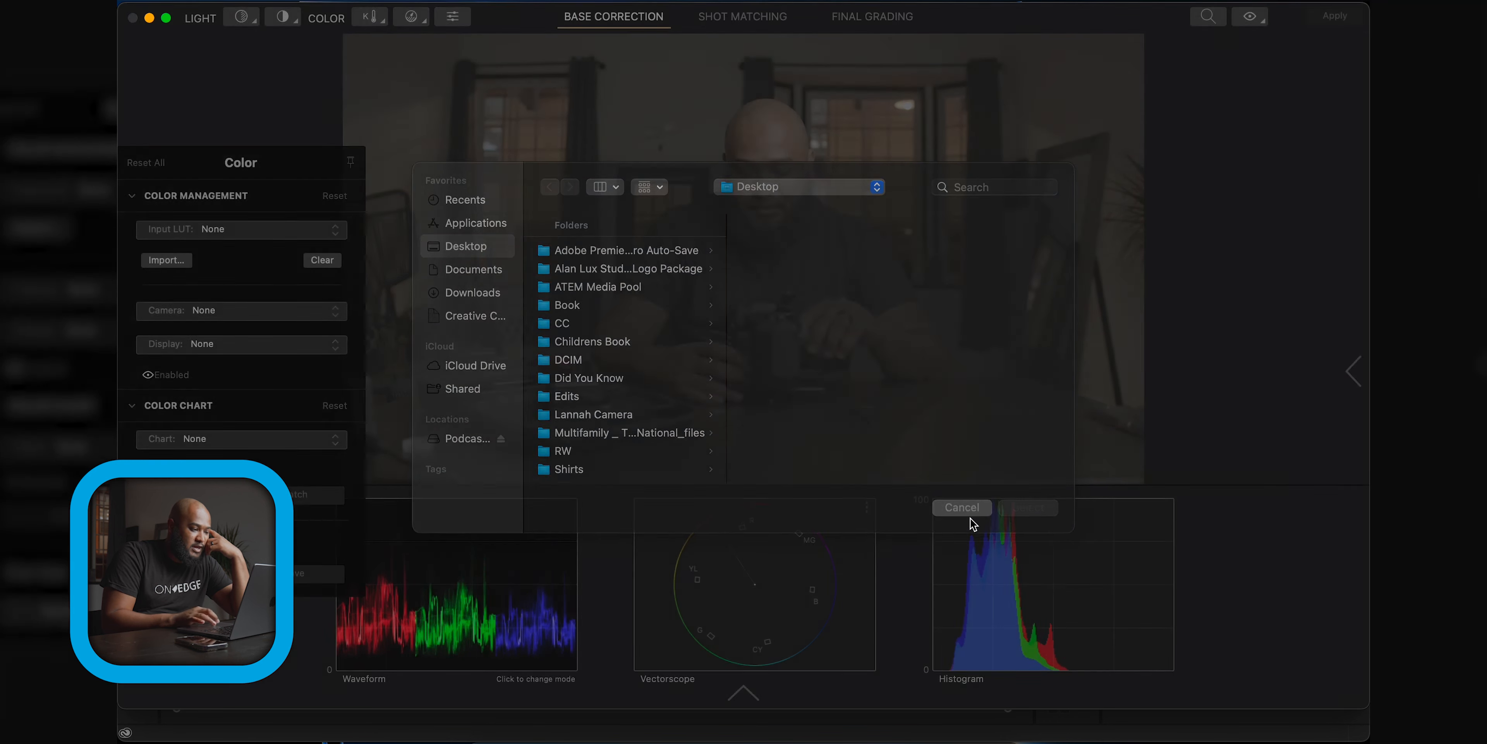
# Set the input LUT to OnEdge TV_1 and leave the color chart at None
pyautogui.click(228, 230)
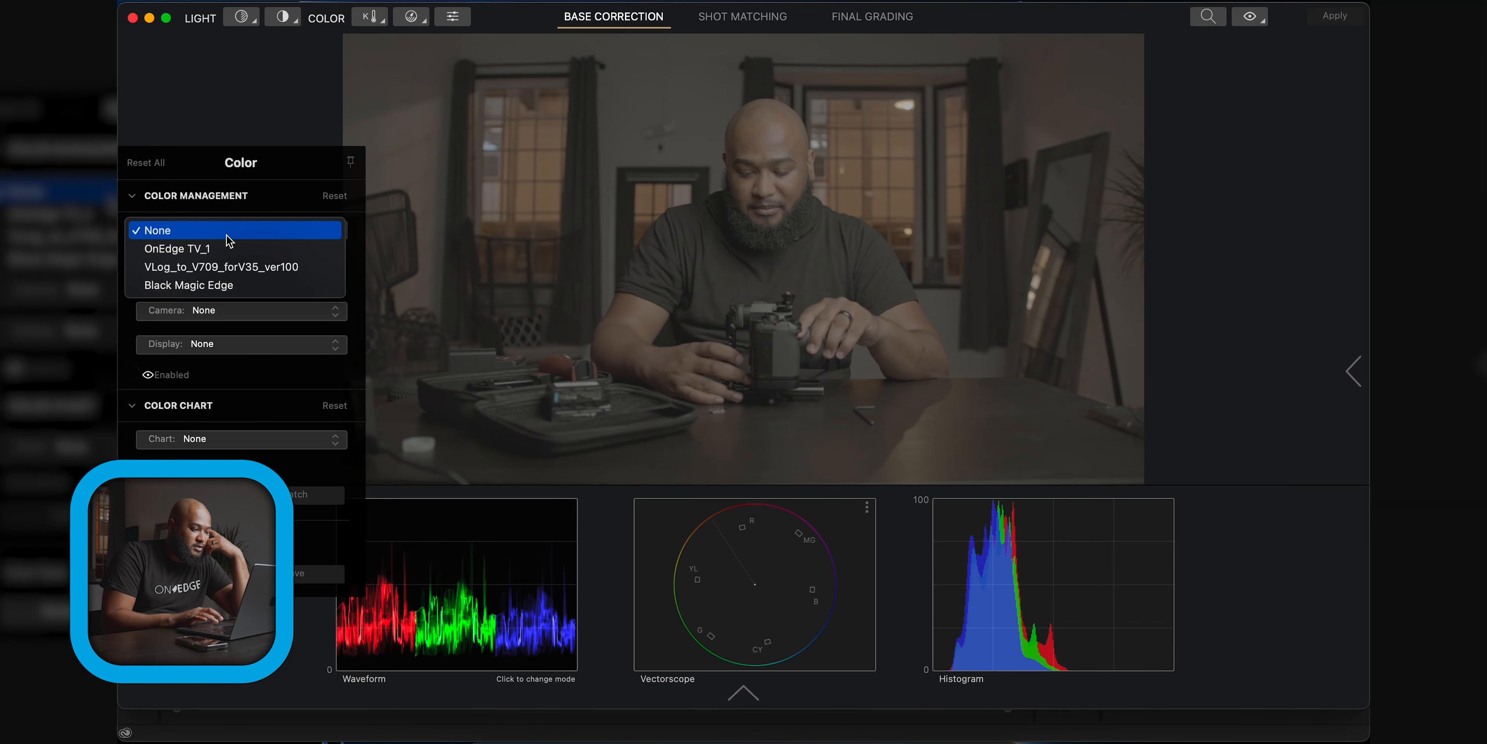
pyautogui.click(206, 250)
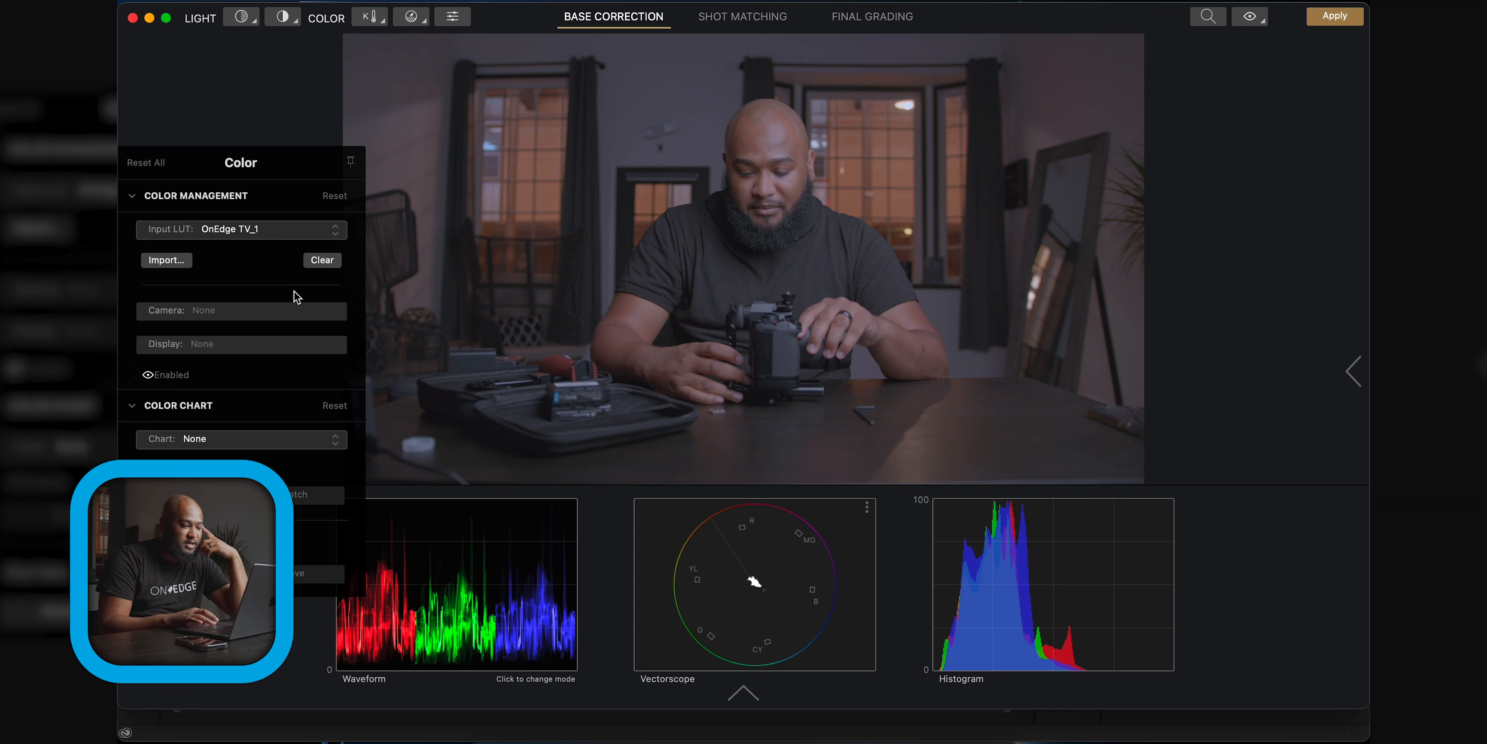
pyautogui.click(230, 445)
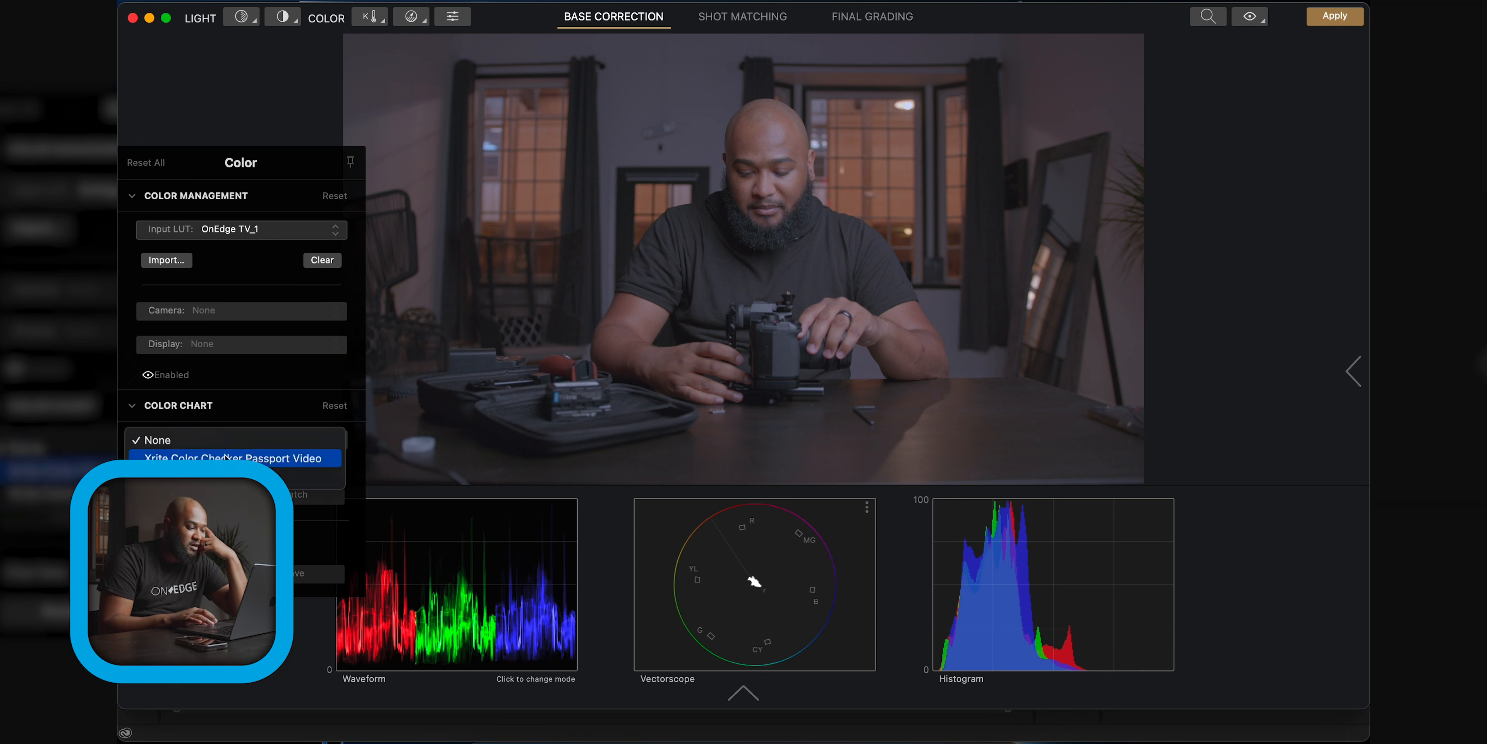
pyautogui.click(228, 445)
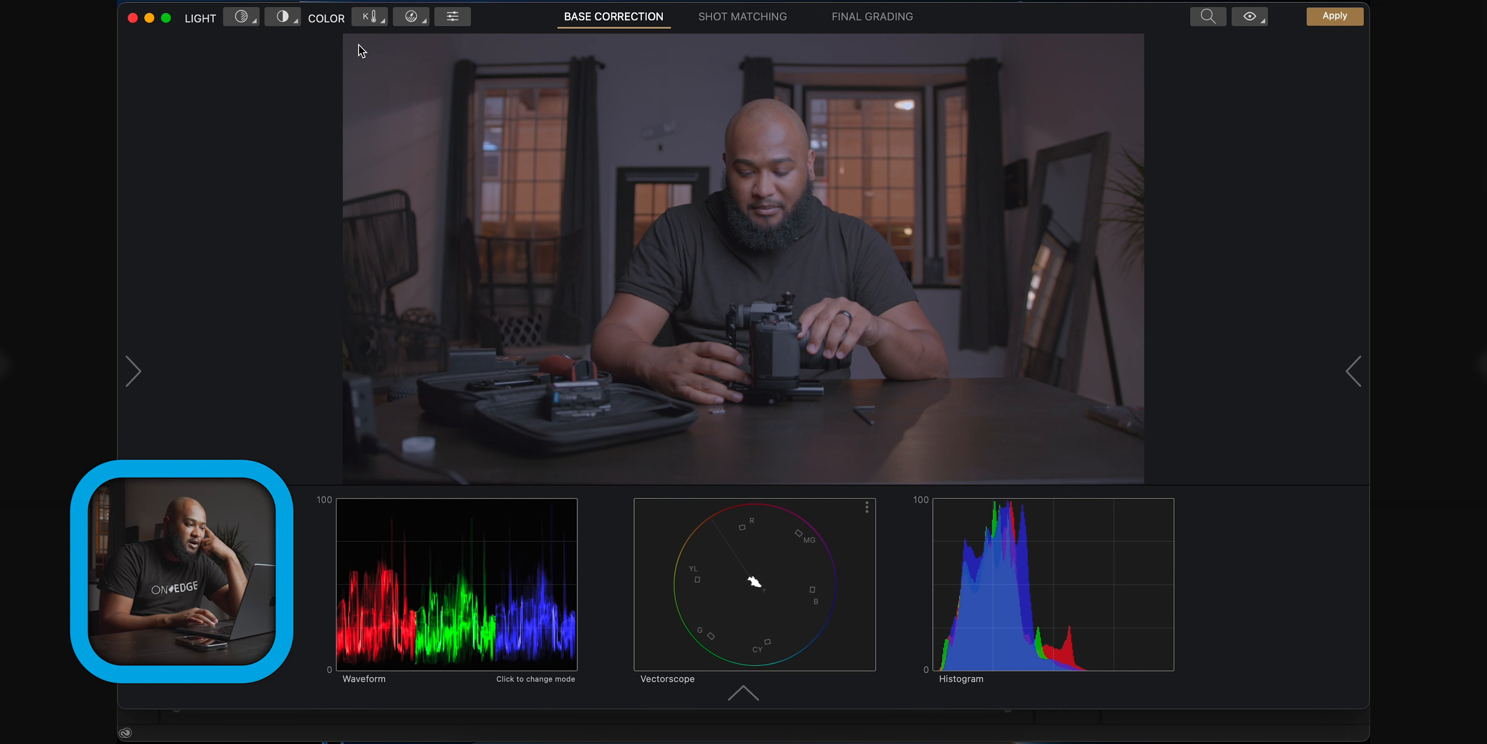
# View the shot in False Color to check its exposure and return to the normal image
pyautogui.click(245, 23)
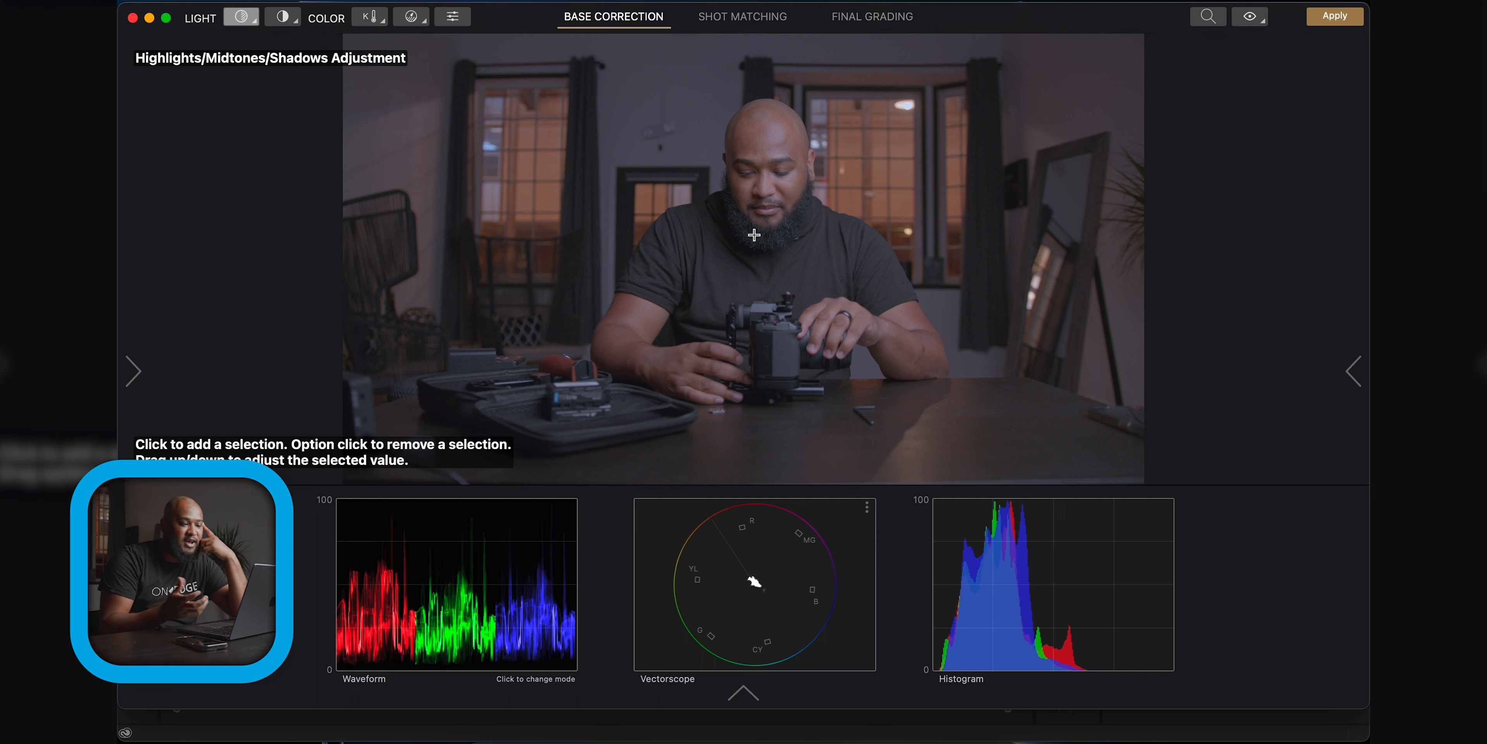
pyautogui.click(402, 1)
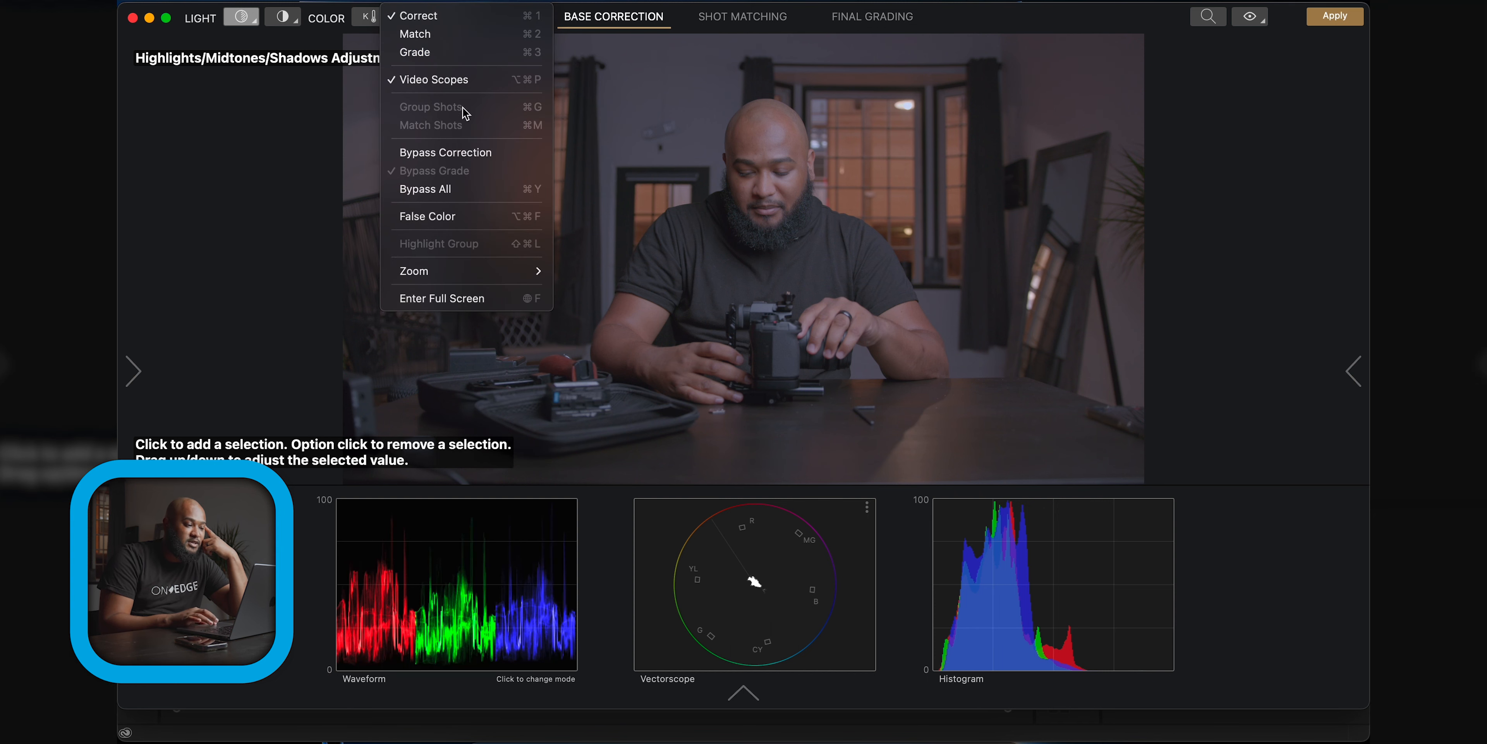
pyautogui.click(441, 218)
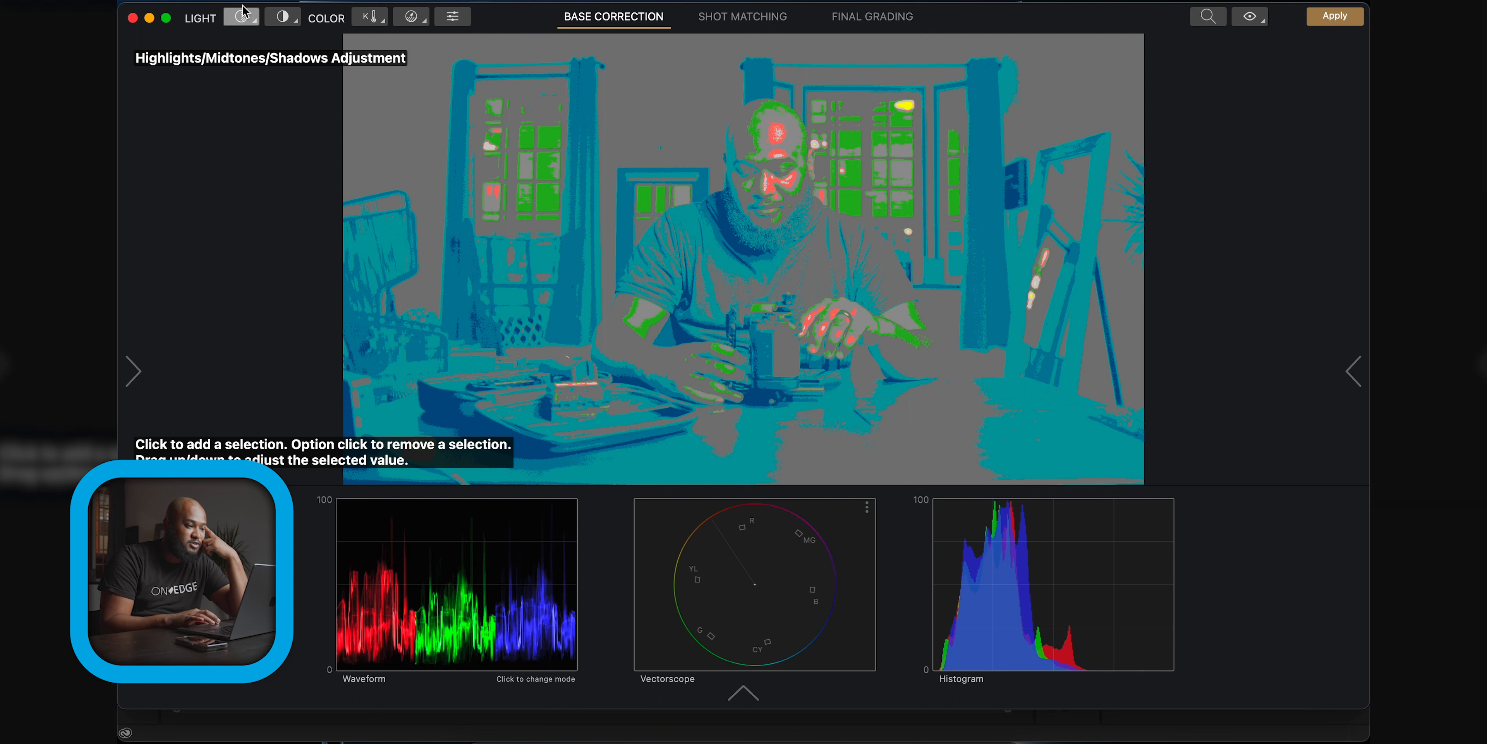
pyautogui.click(393, 6)
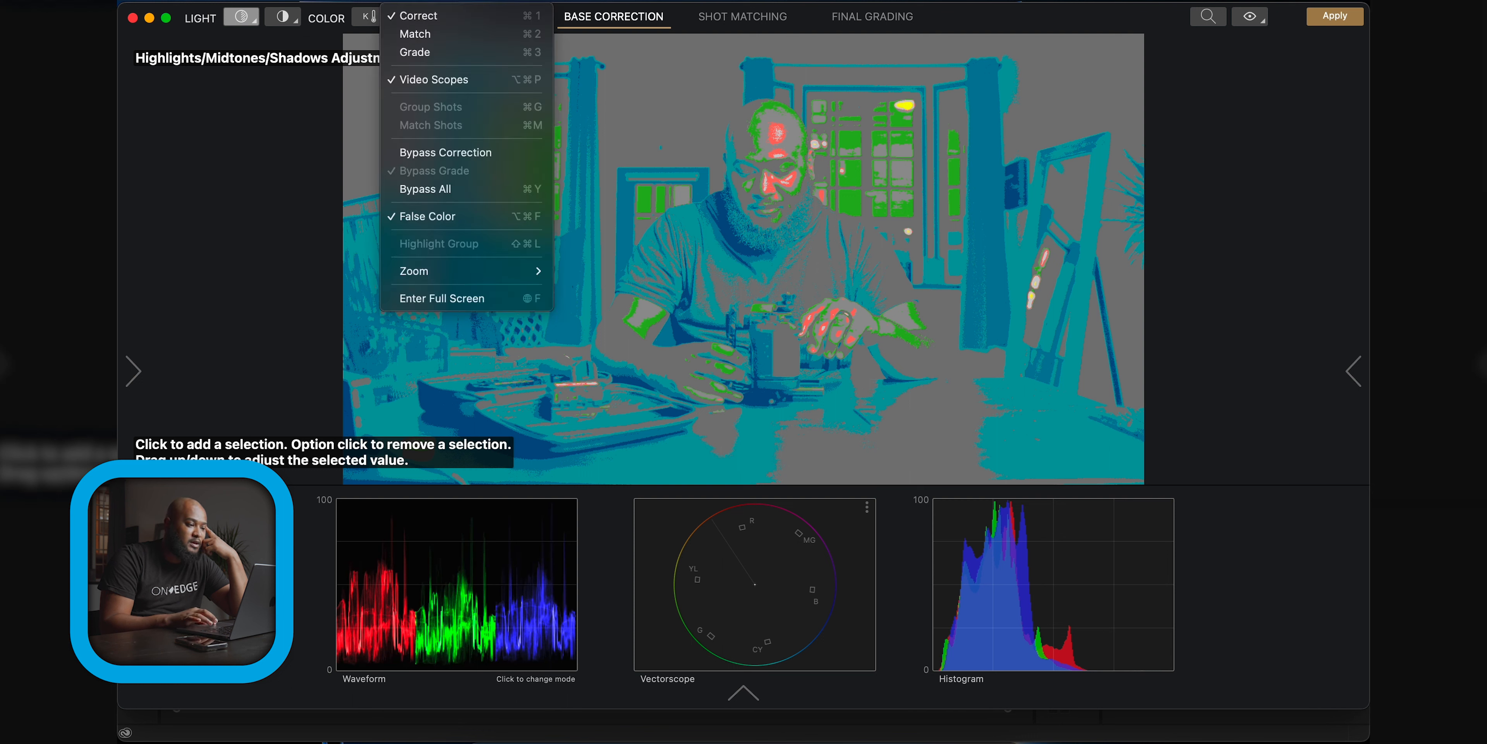
pyautogui.click(441, 217)
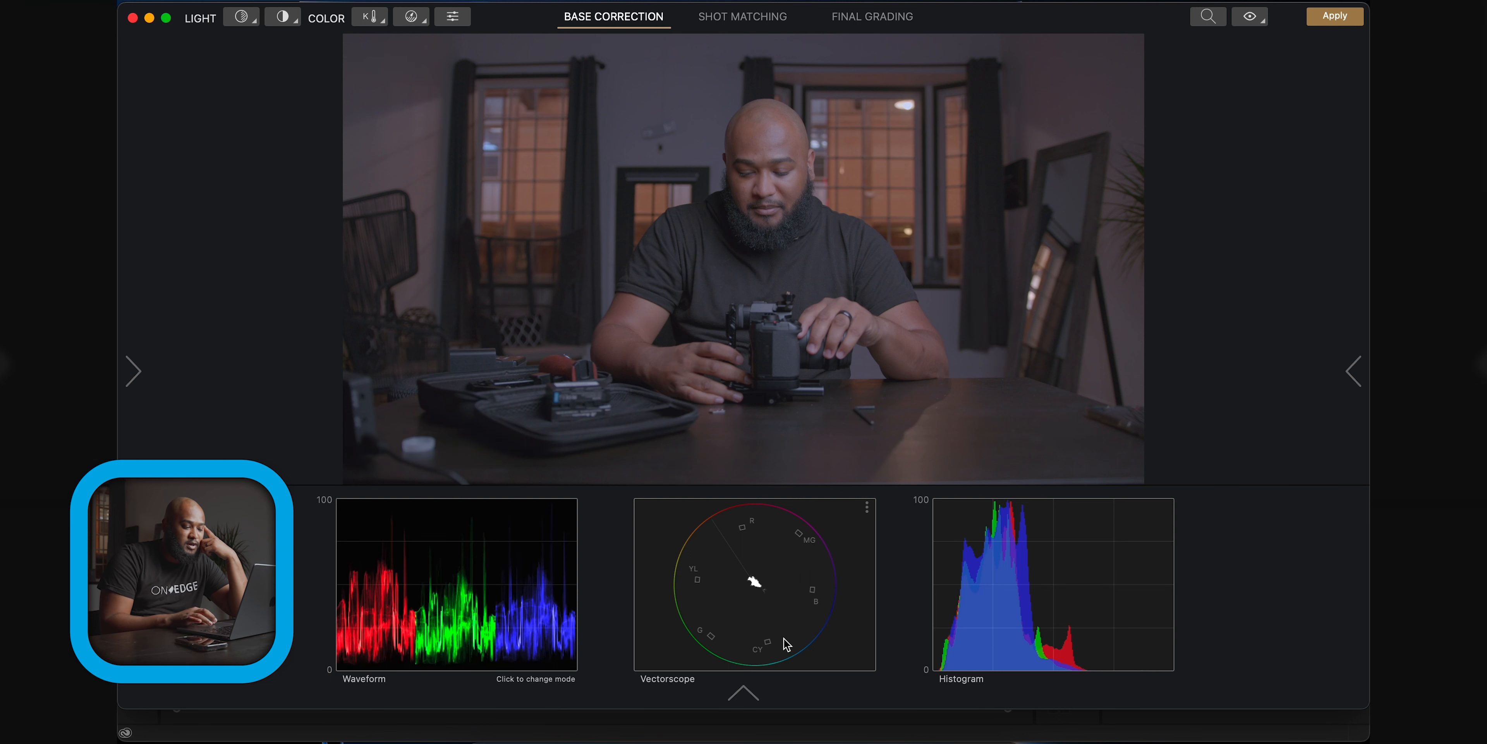
# Scrub the clip back to the frame where the man faces the lens holding up the camera
pyautogui.click(745, 694)
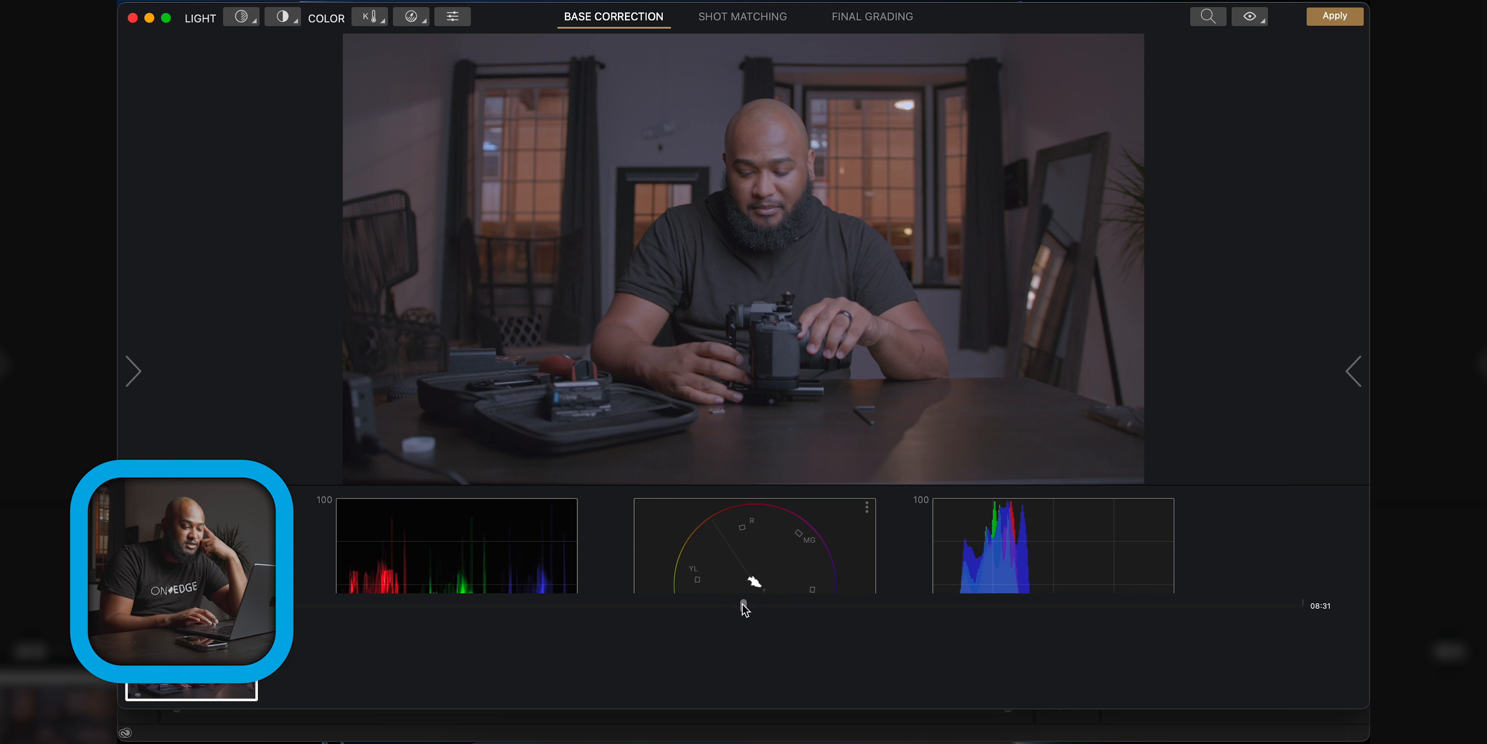
pyautogui.moveTo(723, 607); pyautogui.dragTo(611, 616)
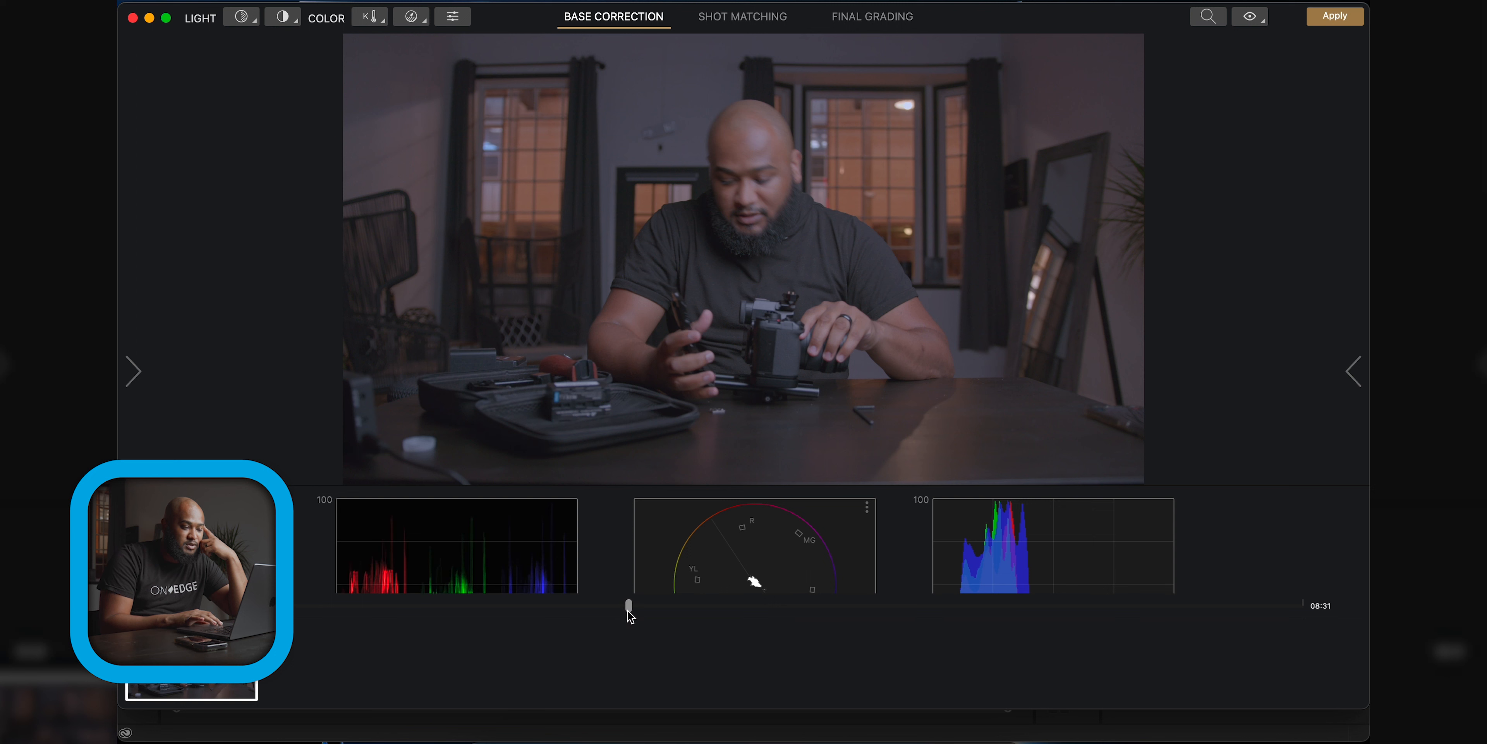
pyautogui.moveTo(641, 613); pyautogui.dragTo(378, 612)
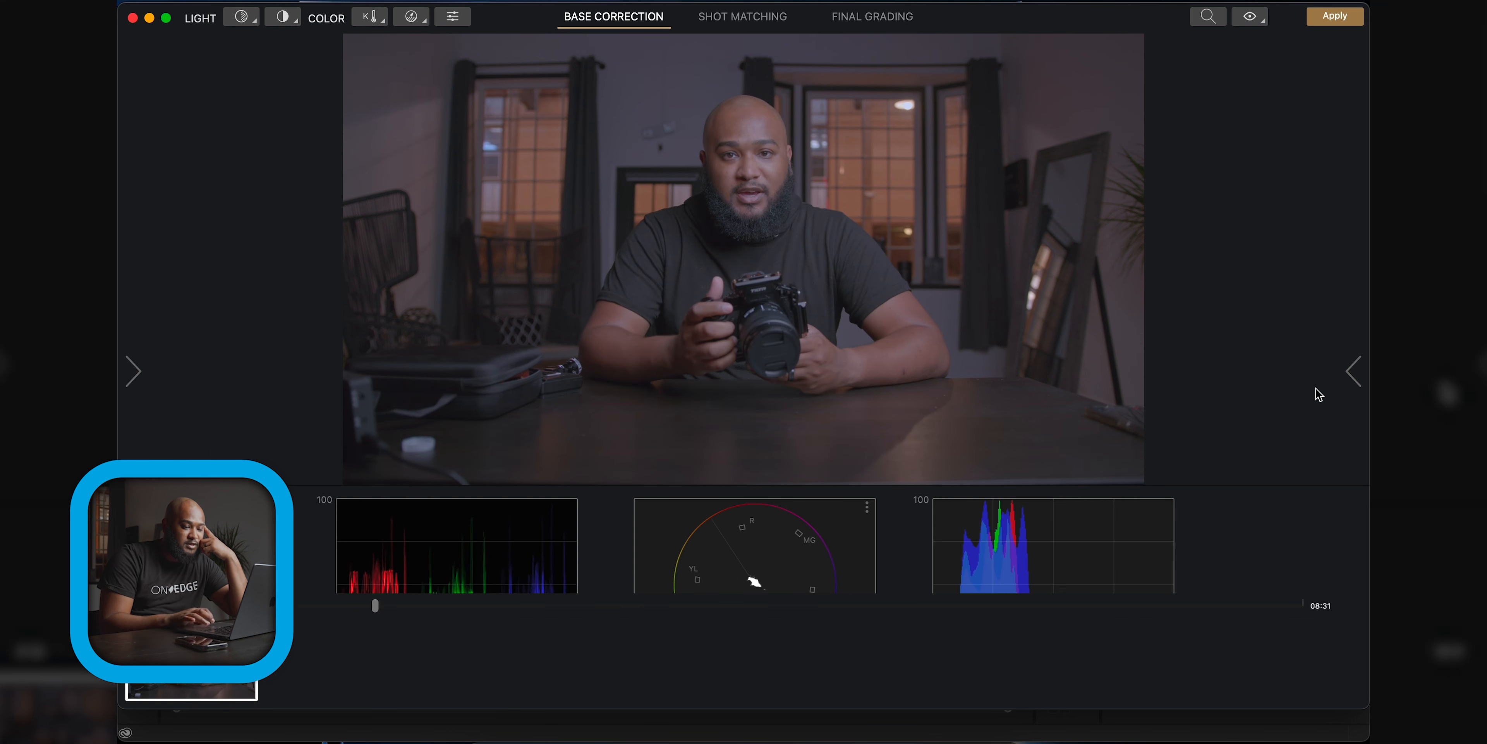
# Examine the light, color, saturation and vector correction settings for the shot
pyautogui.click(1353, 371)
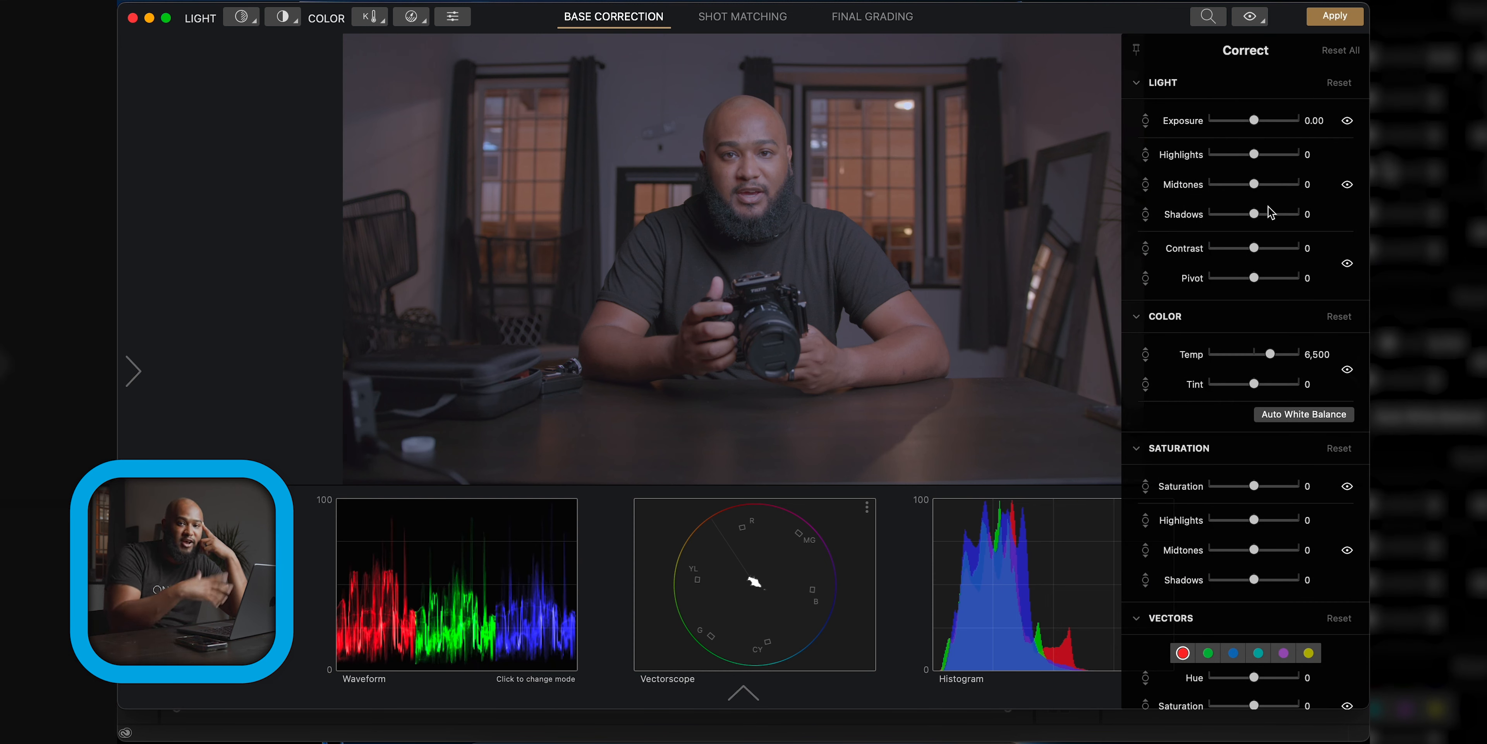
pyautogui.scroll(-2, 1216, 483)
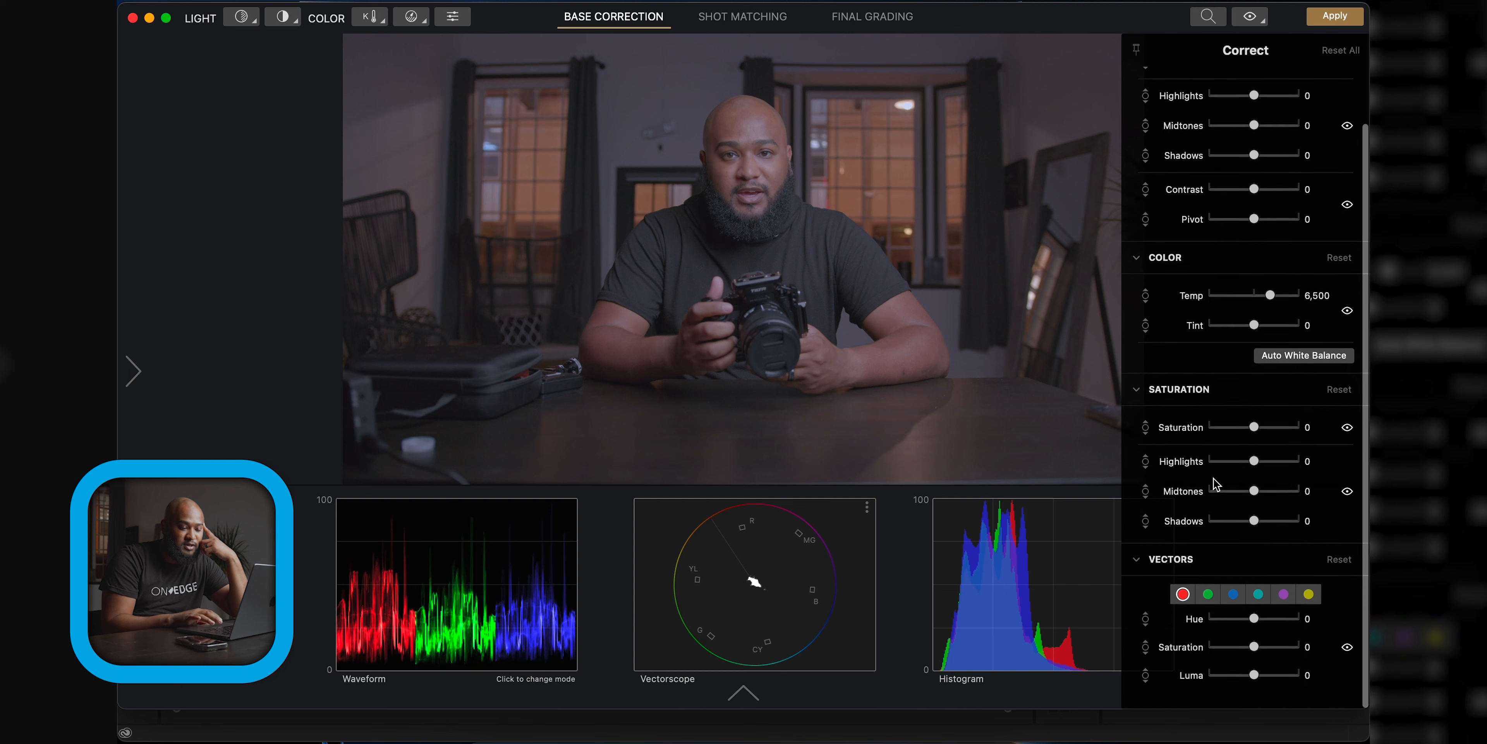
pyautogui.scroll(2, 1215, 484)
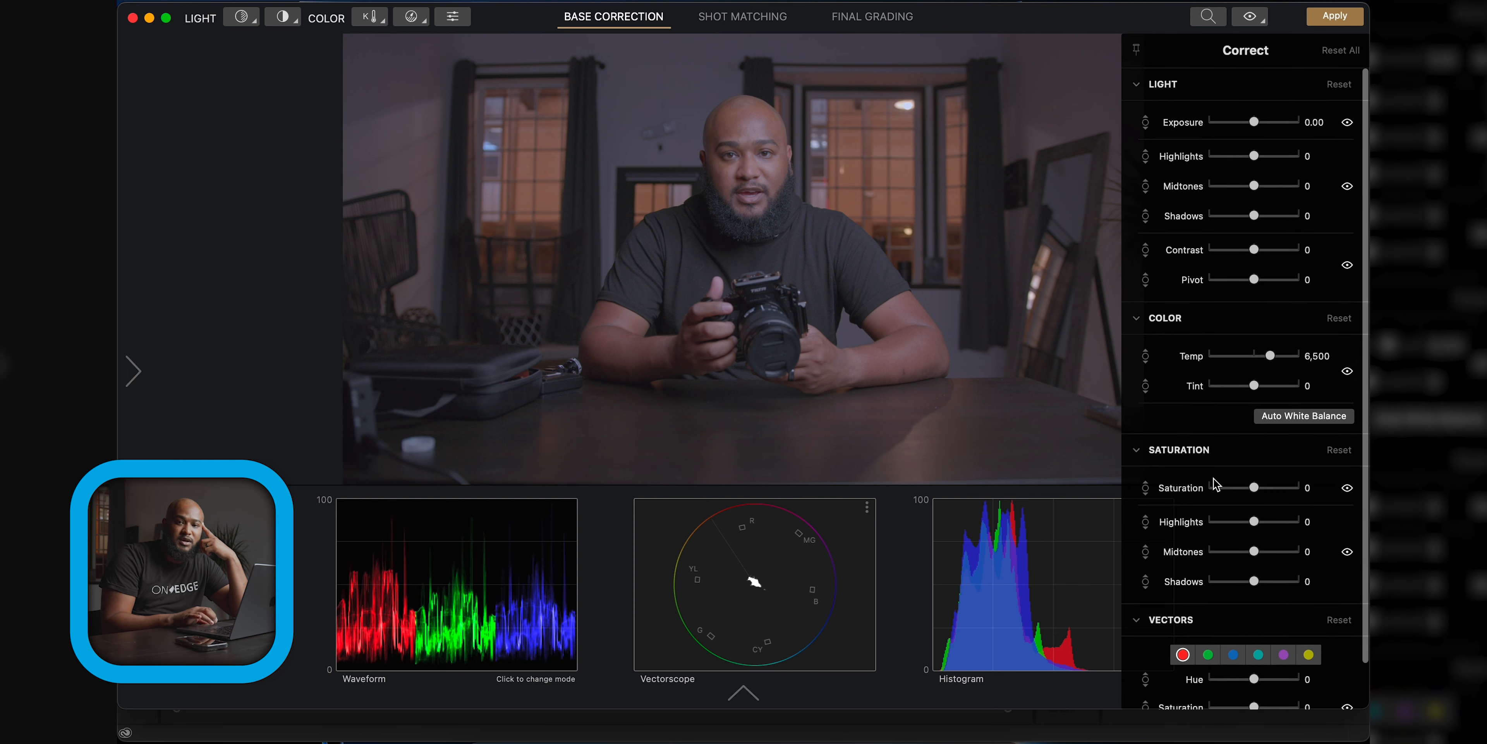
# Use the Highlights/Midtones/Shadows adjustment to brighten the window light, darken the face tones and lift the shirt shadows
pyautogui.click(249, 22)
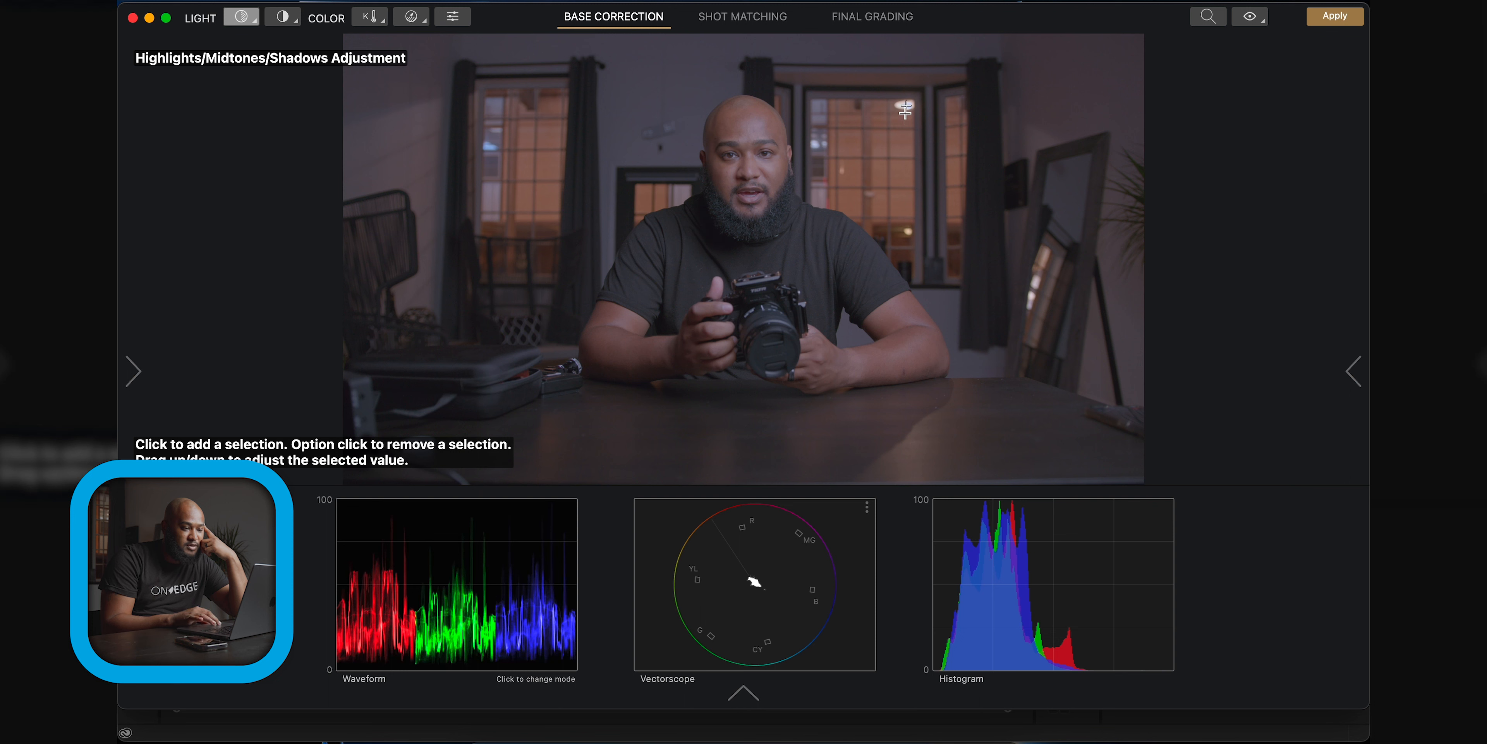
pyautogui.moveTo(907, 106); pyautogui.dragTo(914, 72)
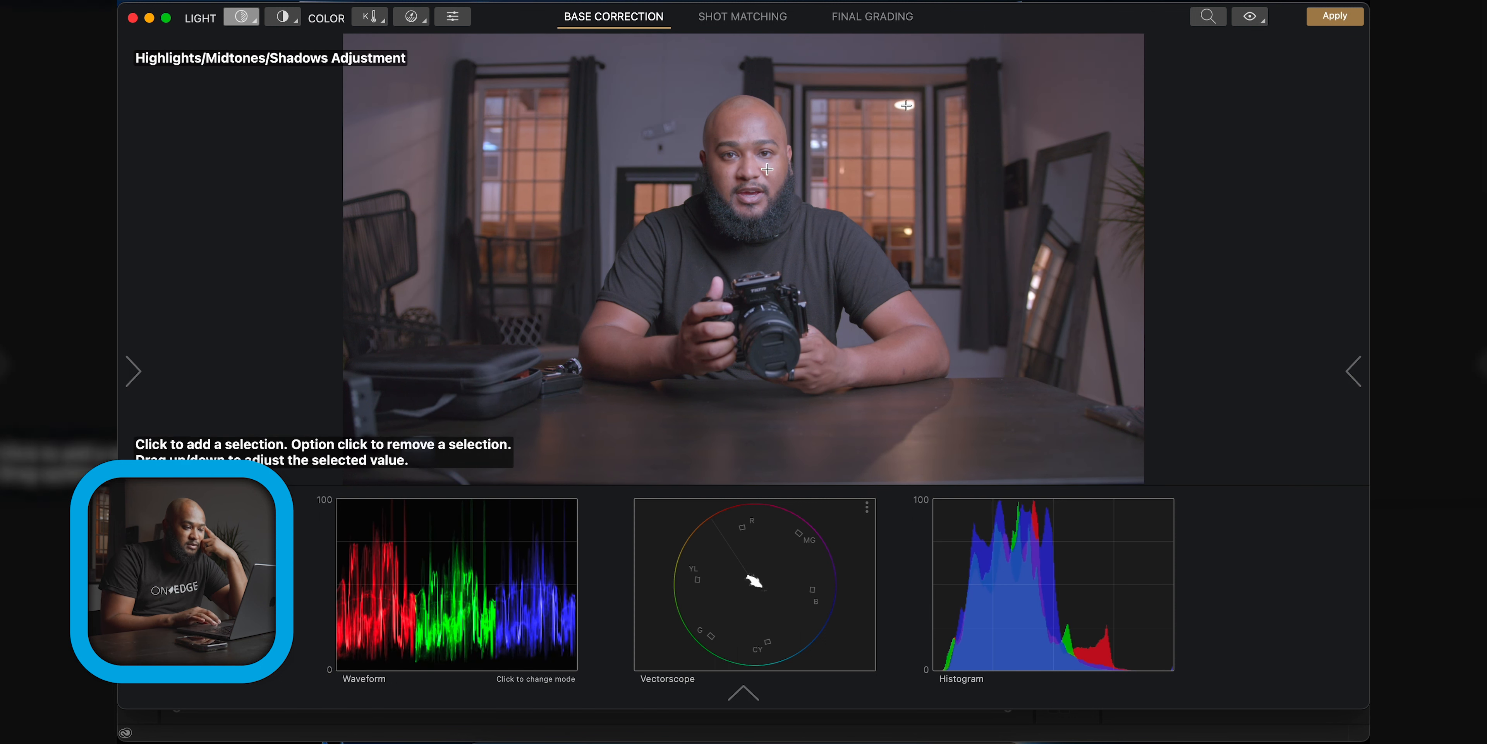
pyautogui.moveTo(767, 169); pyautogui.dragTo(766, 197)
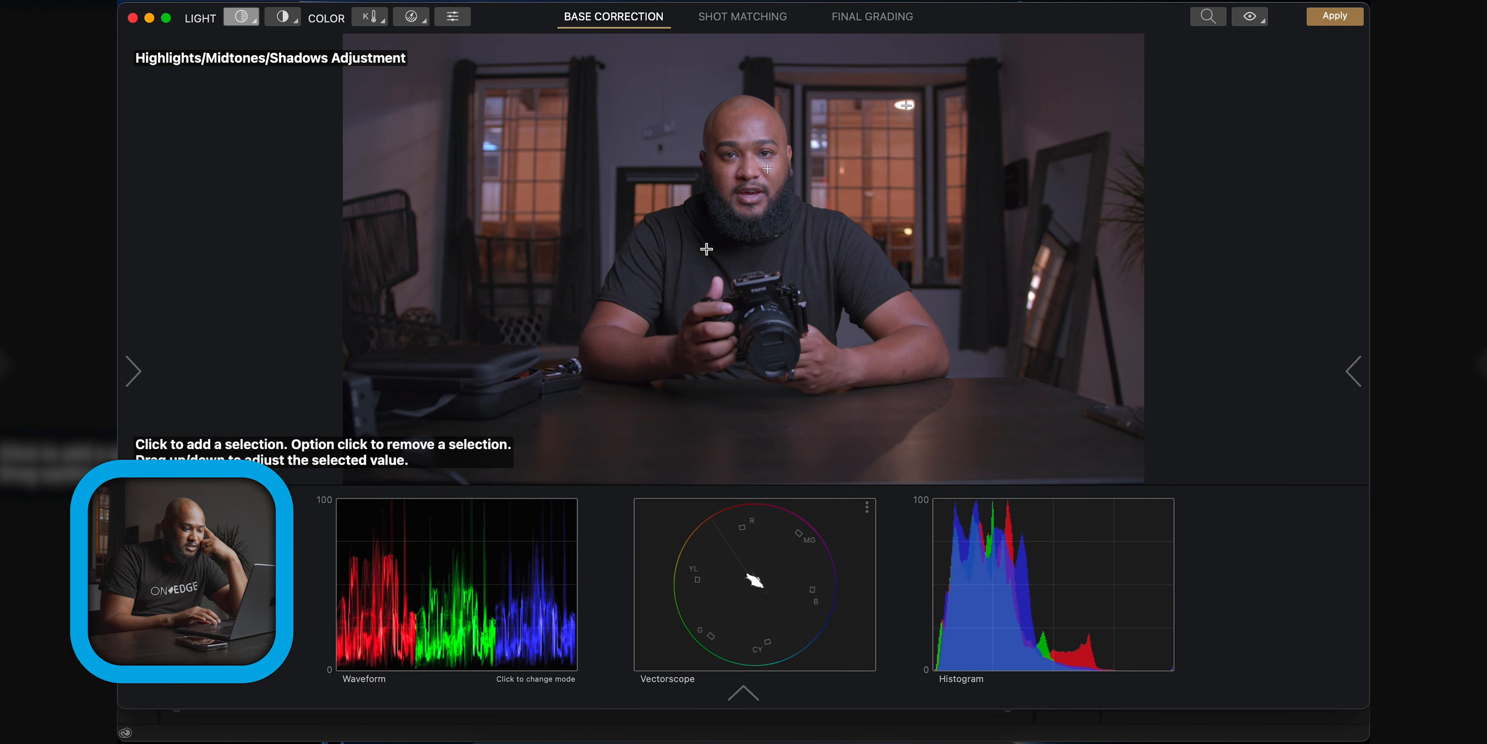
pyautogui.moveTo(706, 249); pyautogui.dragTo(706, 249)
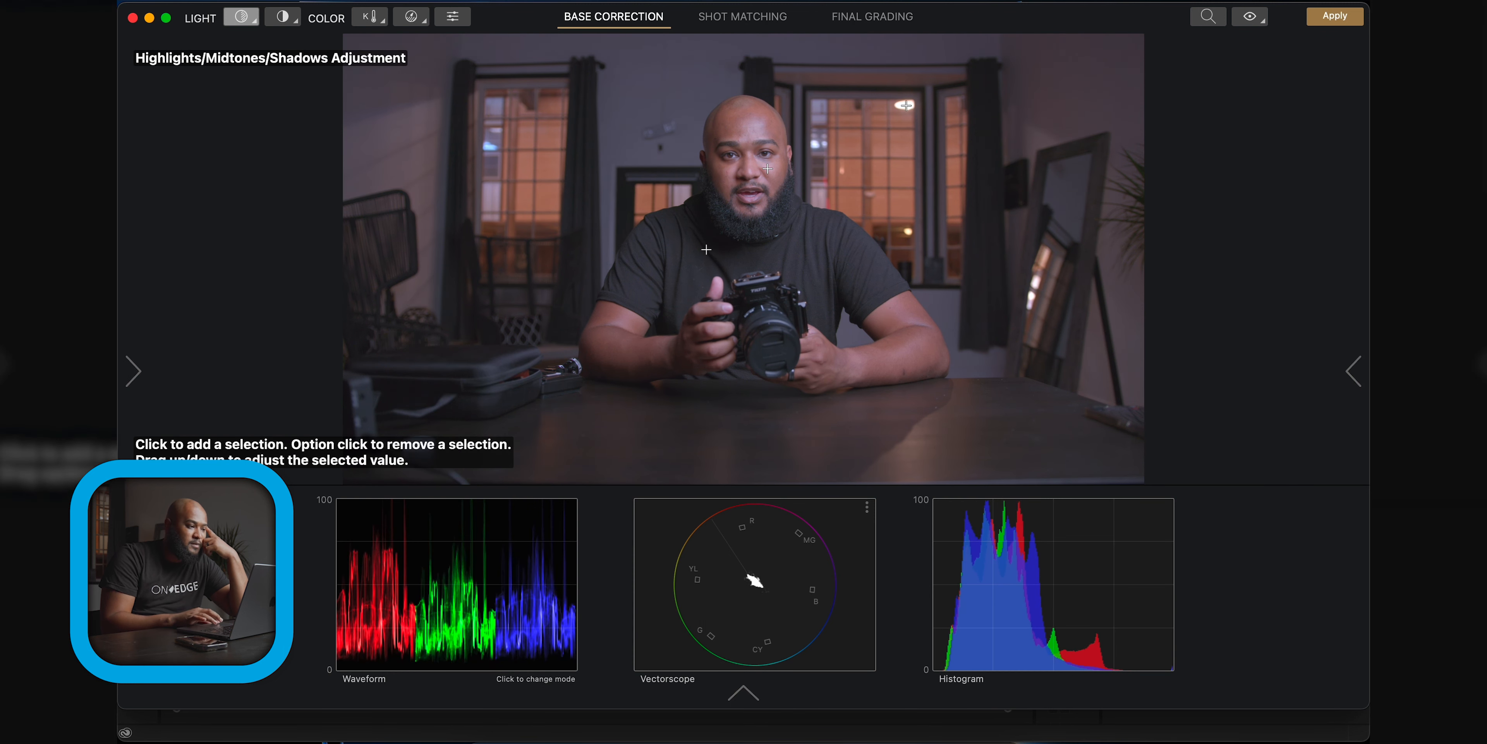
# Increase the shot's contrast slightly with an on-image Contrast adjustment
pyautogui.click(242, 19)
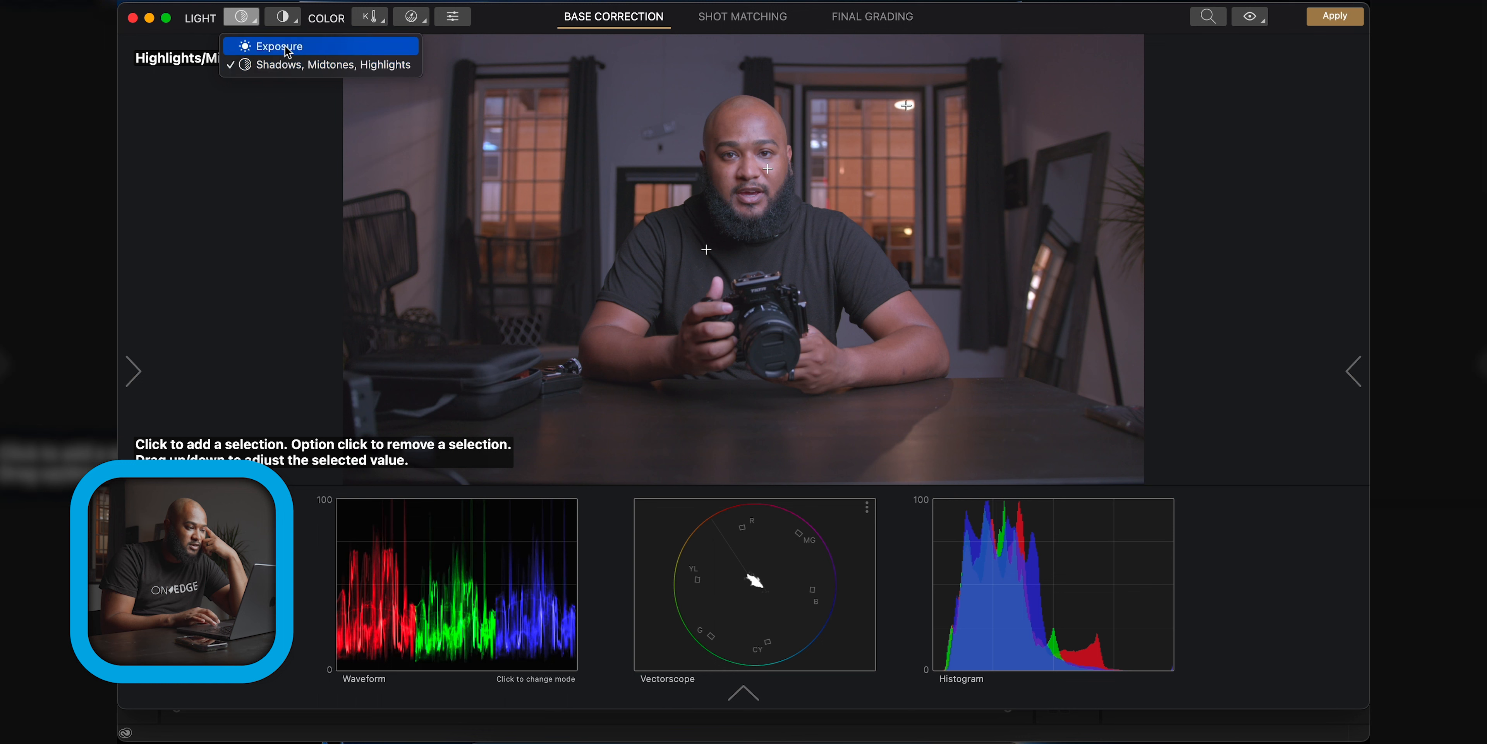
pyautogui.click(248, 21)
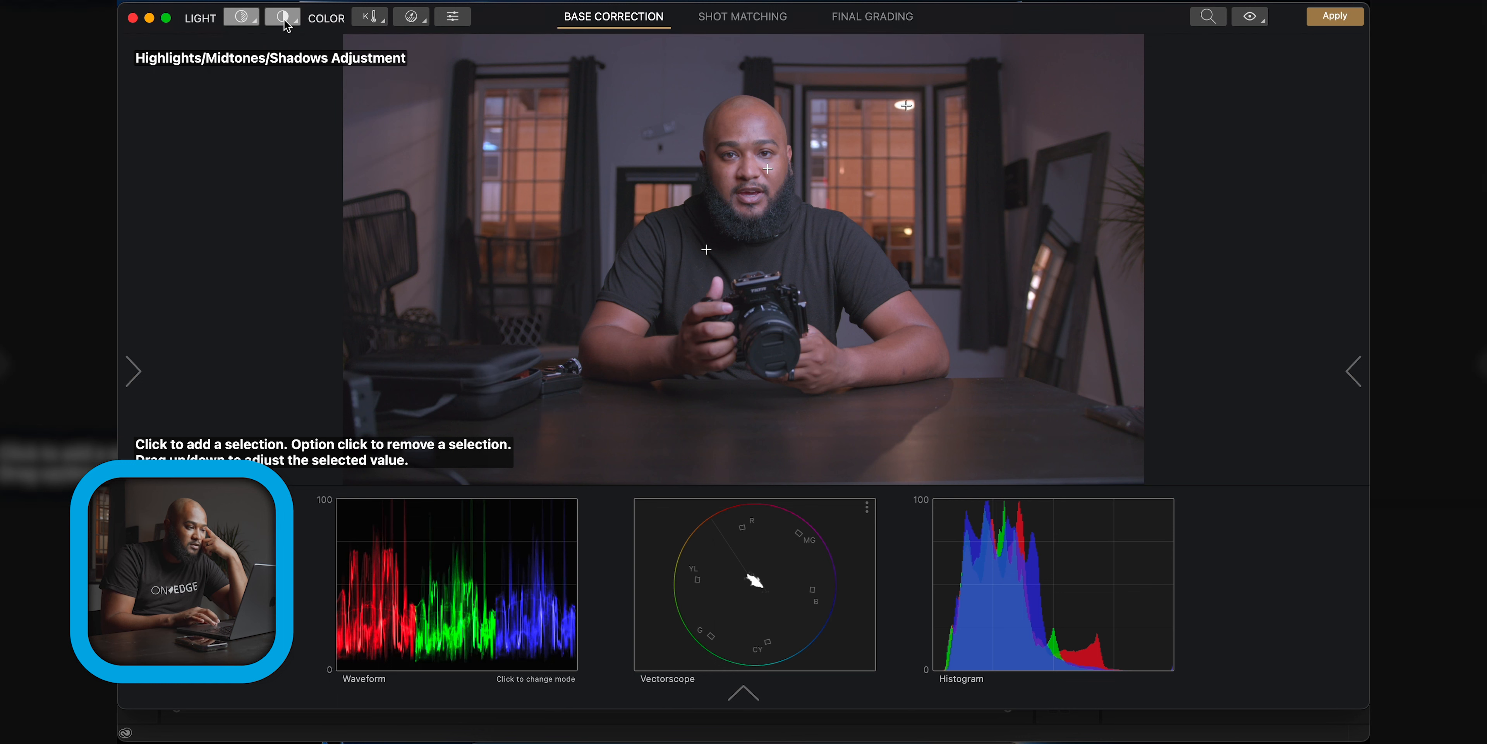
pyautogui.click(284, 20)
pyautogui.click(306, 46)
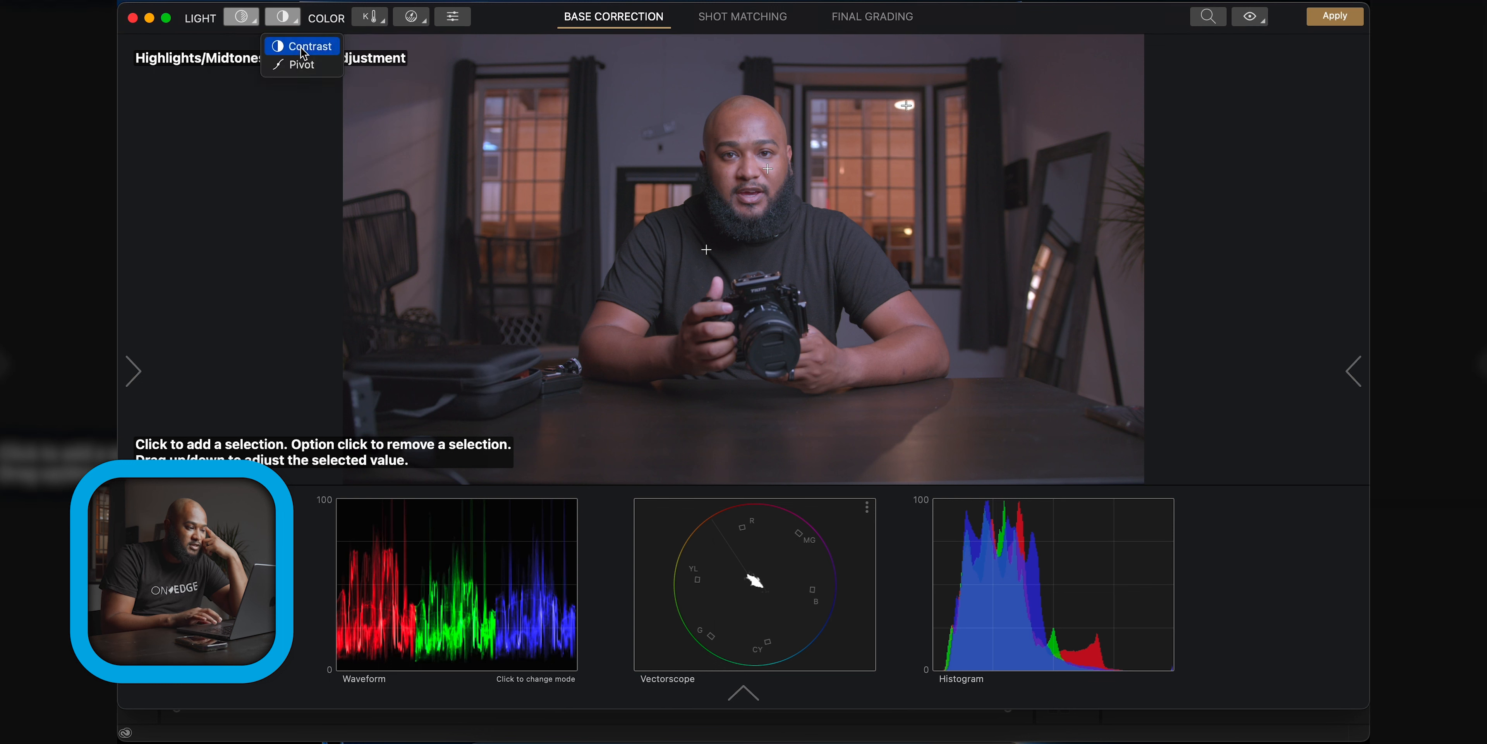
pyautogui.moveTo(638, 203); pyautogui.dragTo(639, 194)
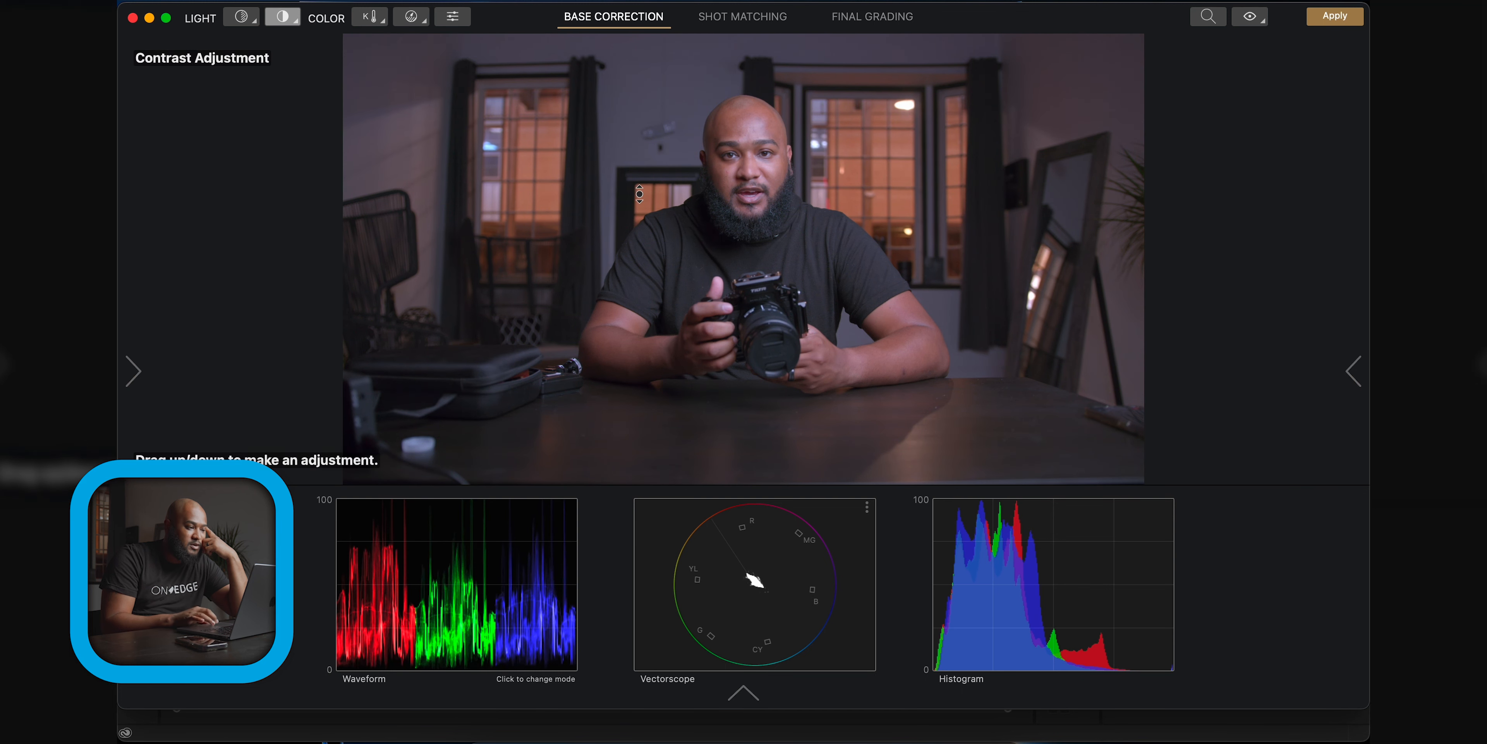
# Try Auto White Balance on the shot and undo it
pyautogui.click(375, 19)
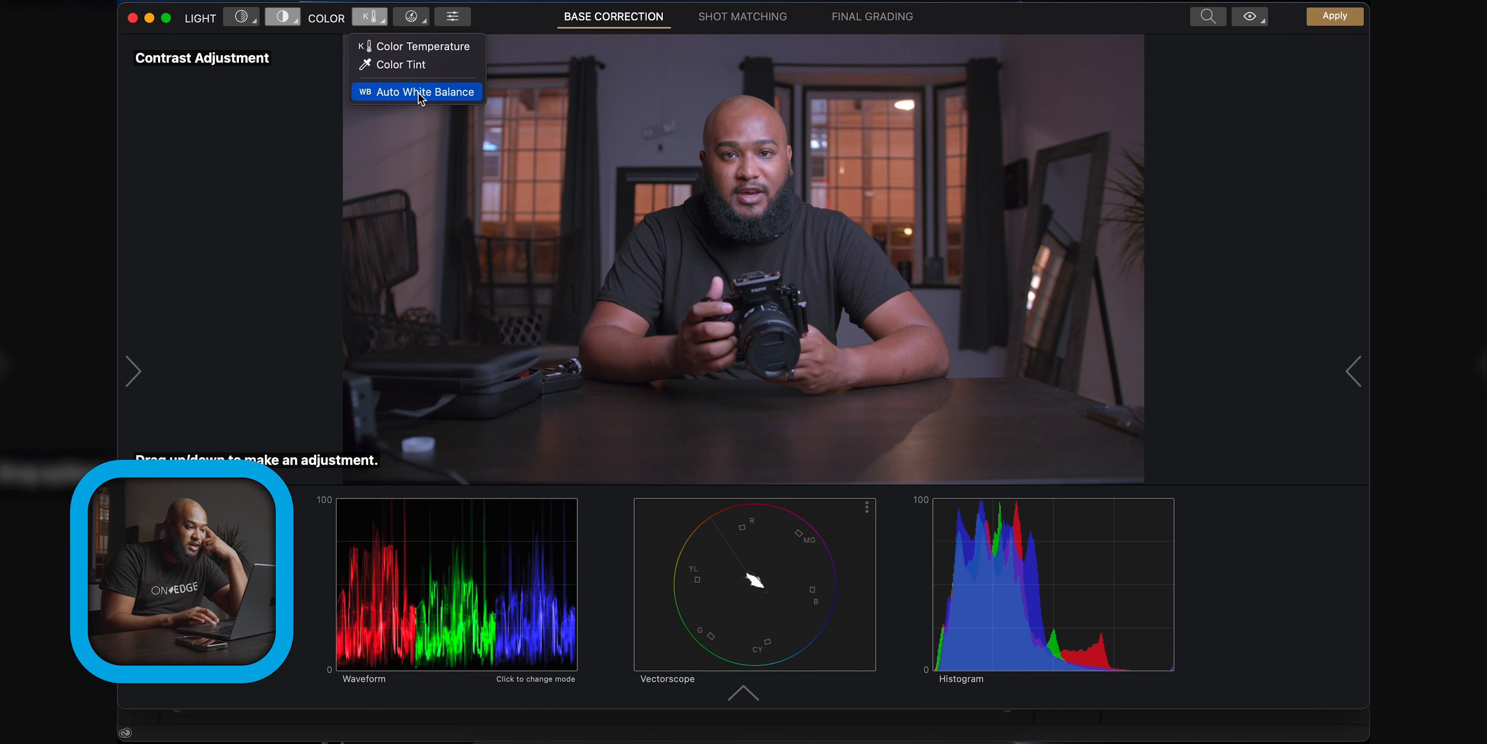
pyautogui.click(404, 97)
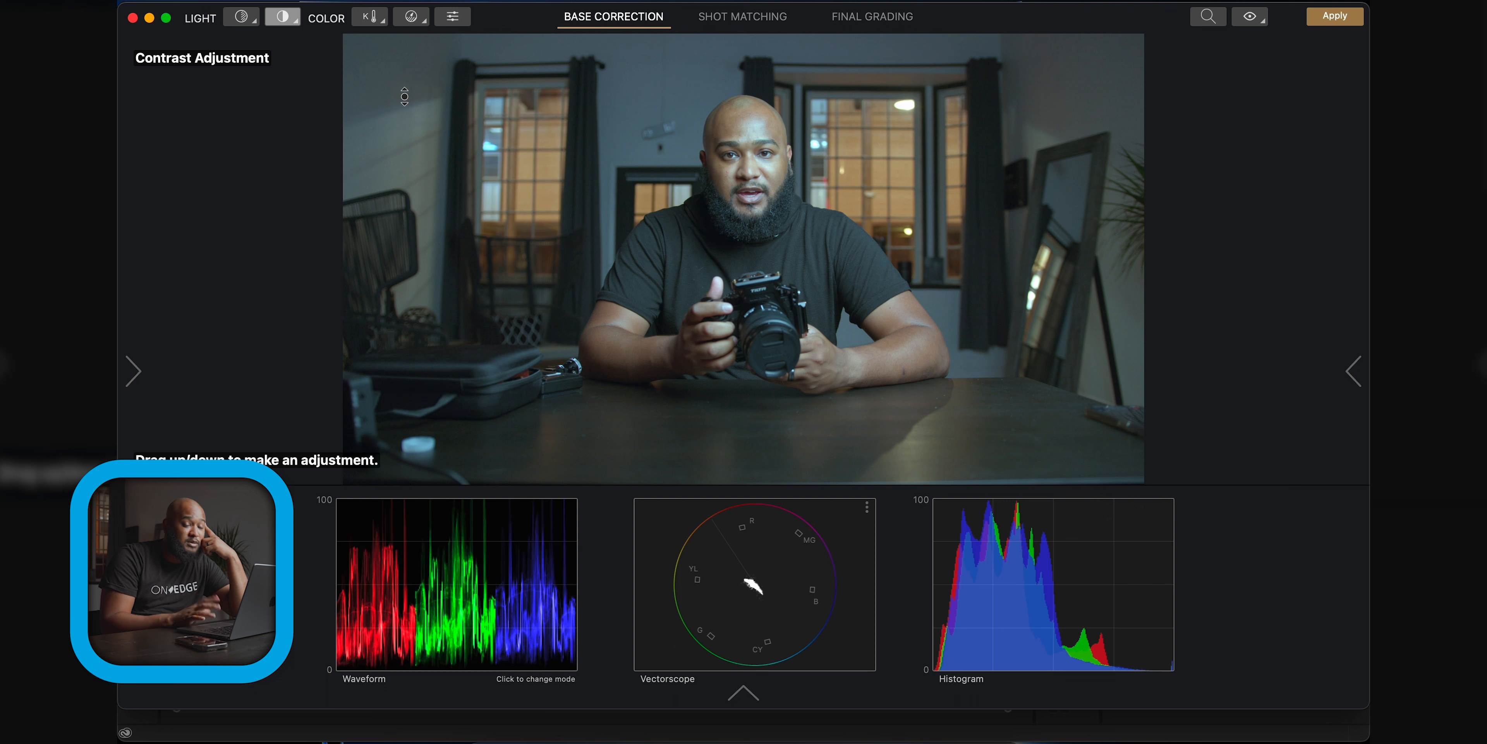
pyautogui.press('super+z')
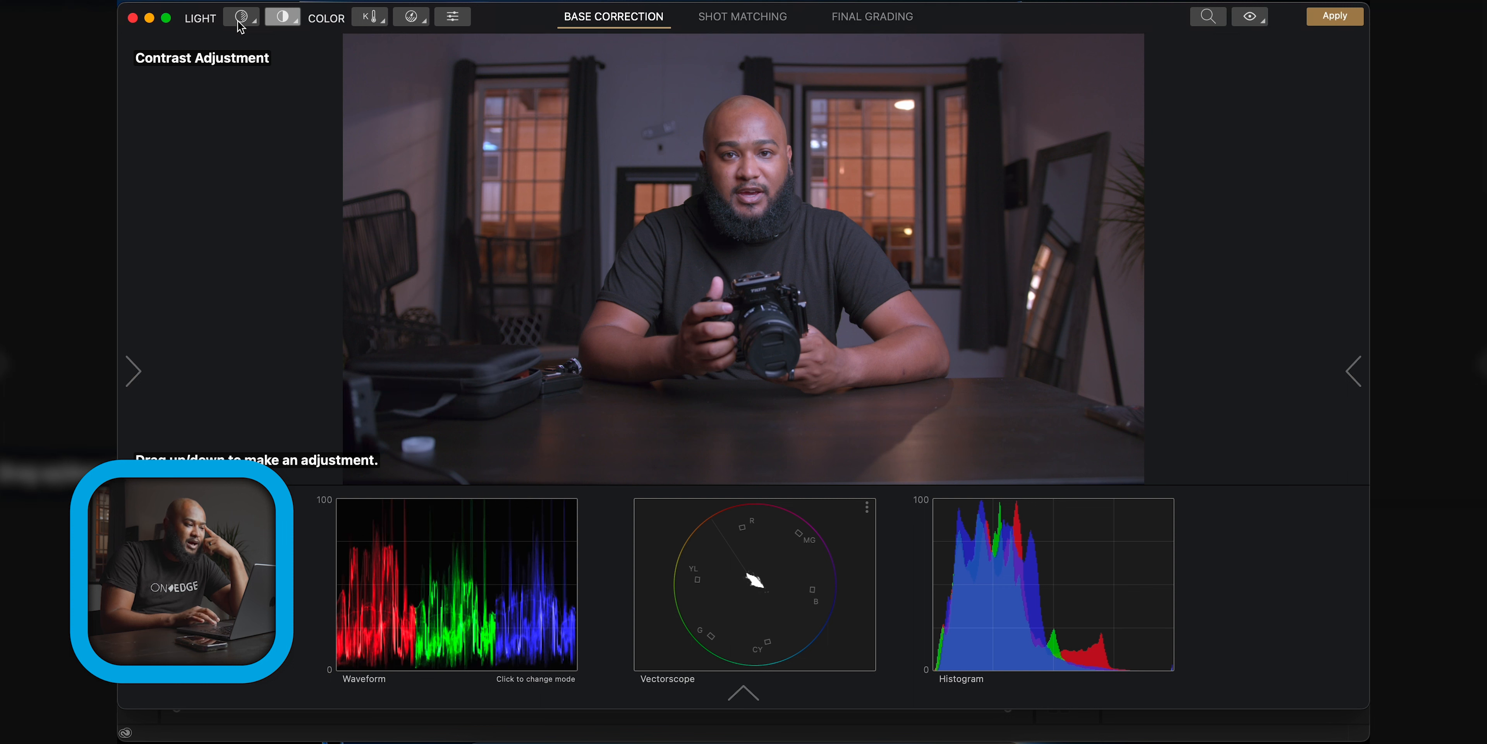
# Raise the shot's overall saturation slightly with an on-image Saturation adjustment
pyautogui.click(284, 17)
pyautogui.click(420, 20)
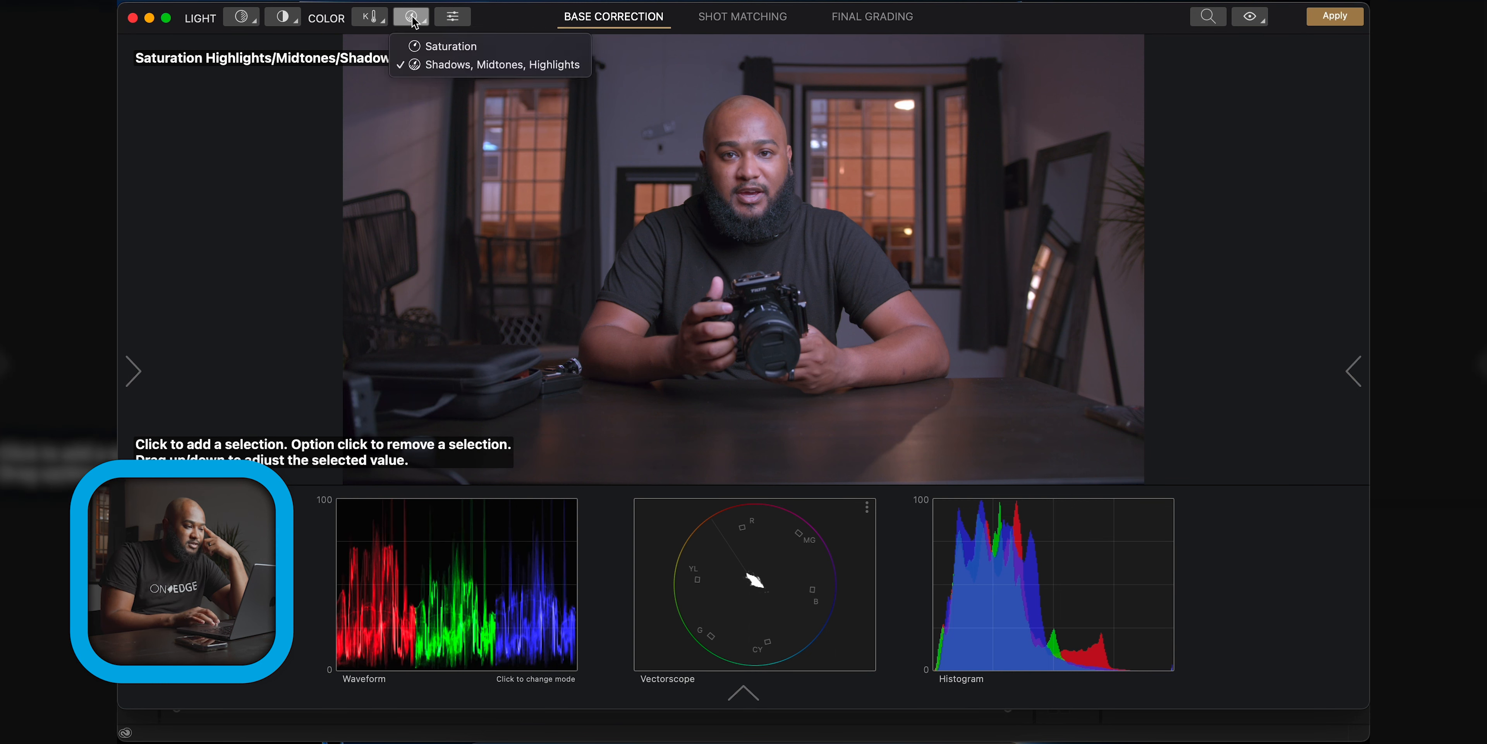
pyautogui.click(417, 21)
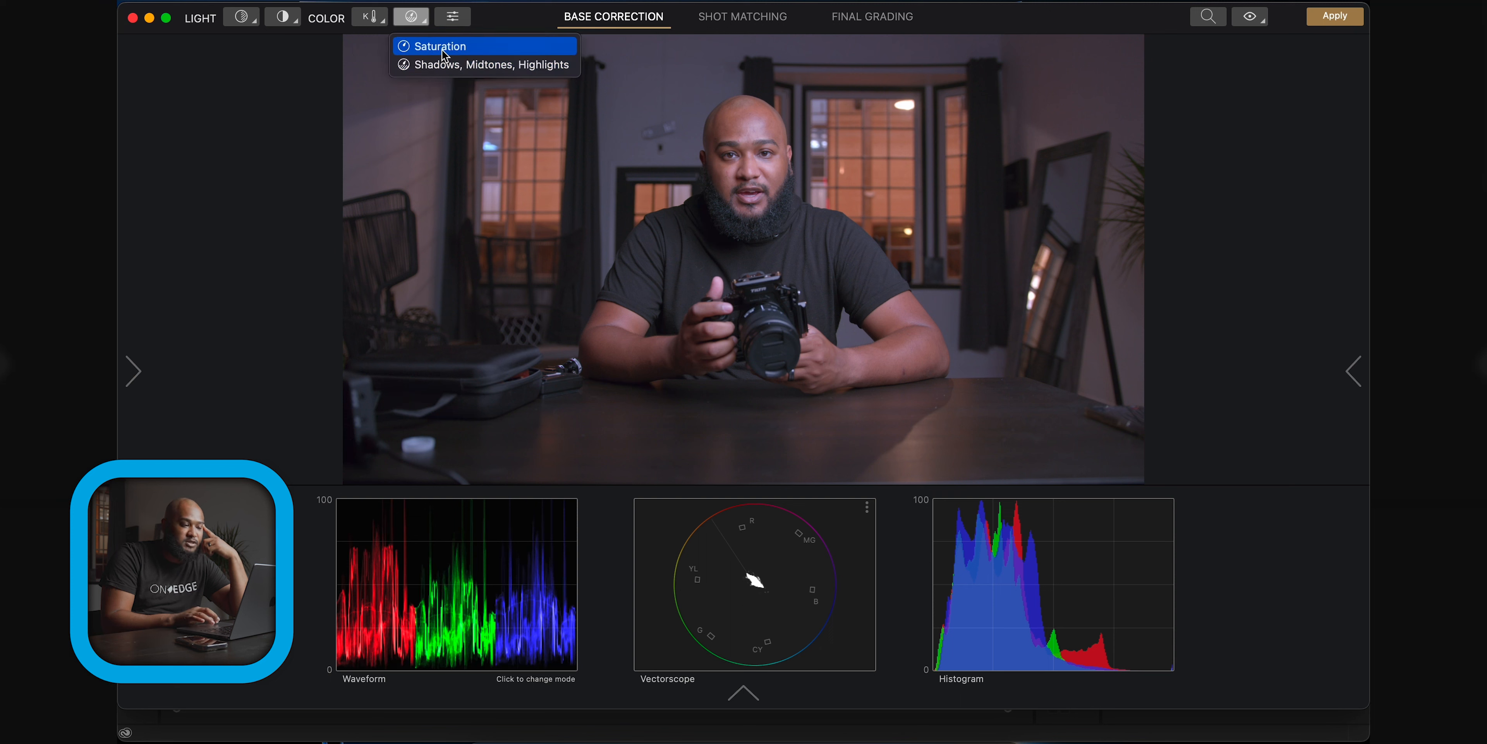
pyautogui.click(441, 51)
pyautogui.moveTo(588, 179); pyautogui.dragTo(588, 176)
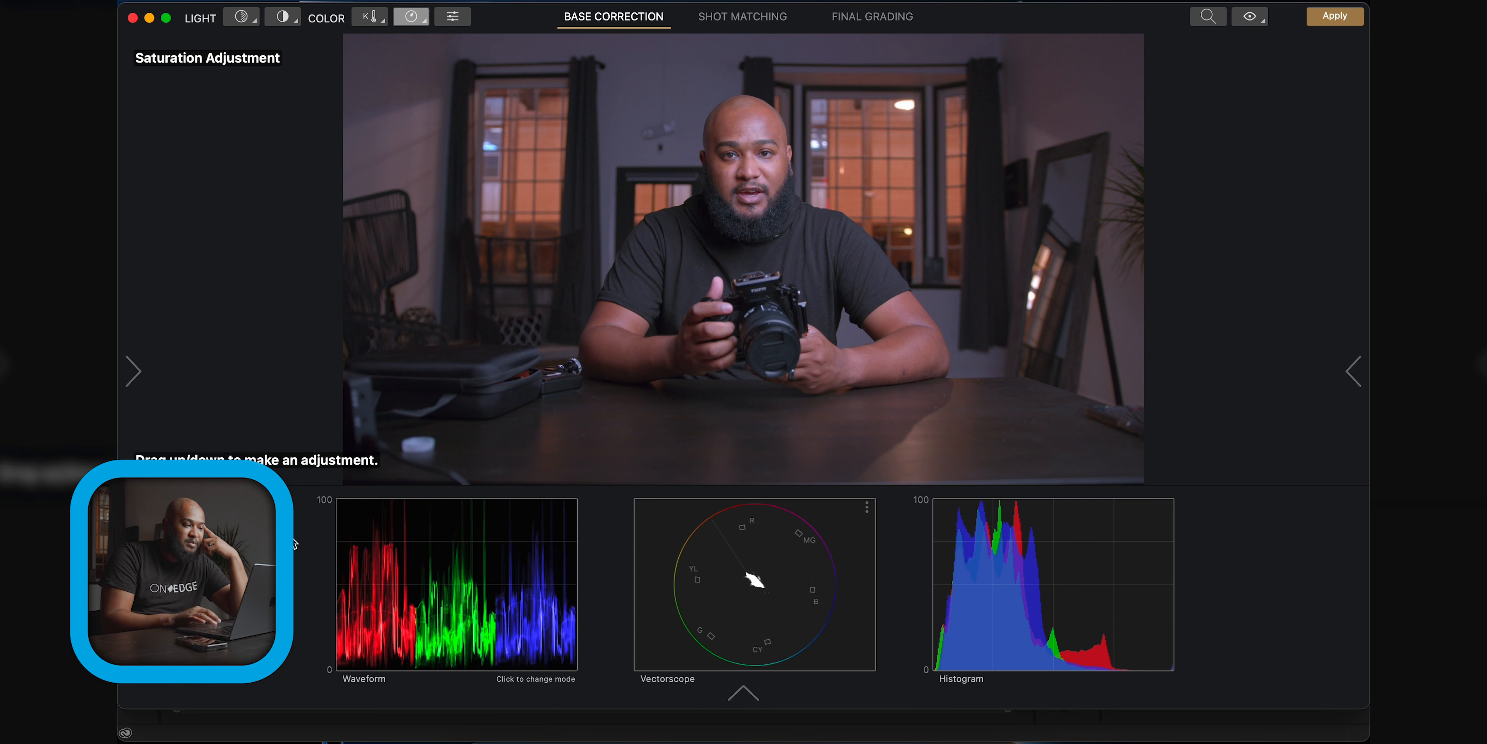
# Cool the shot slightly with an on-image Color Temperature adjustment
pyautogui.click(373, 20)
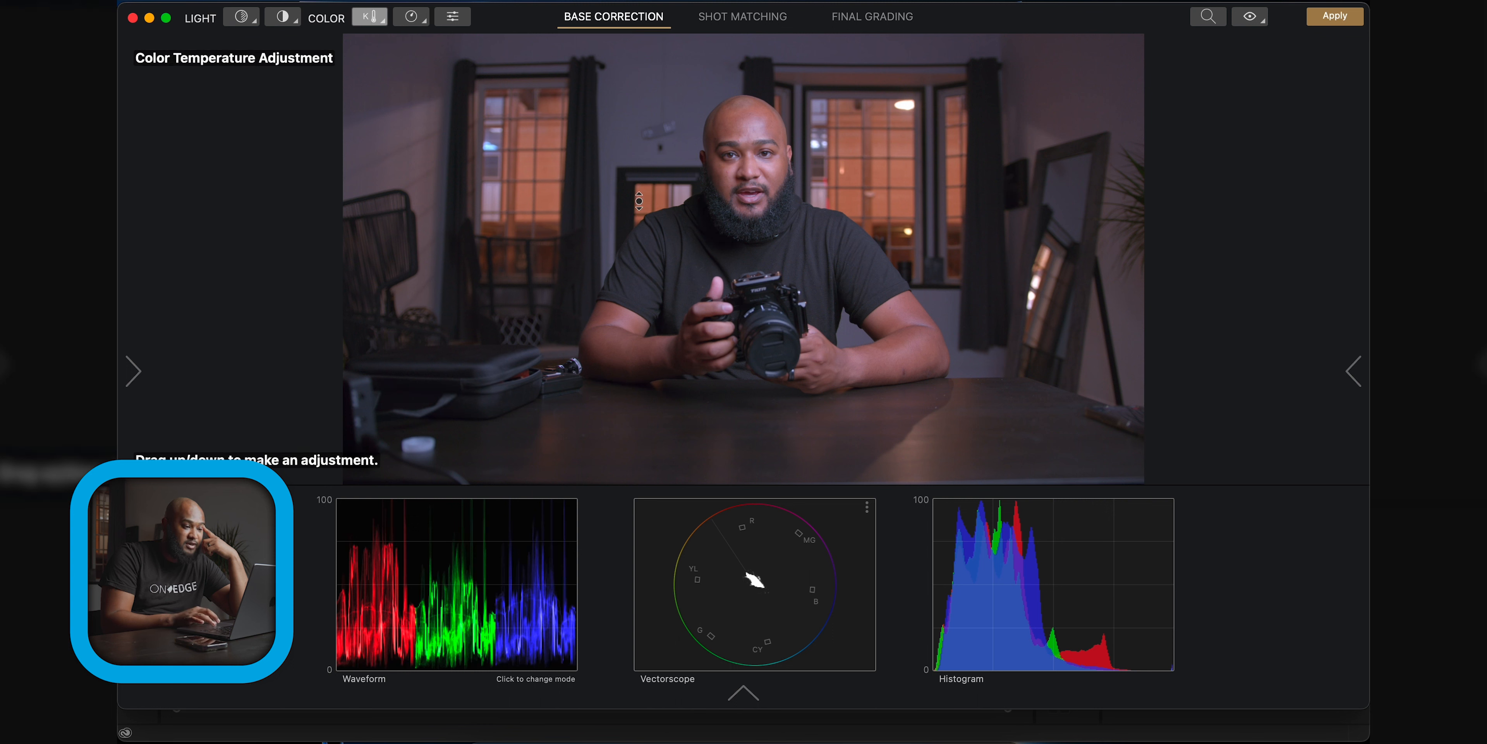
pyautogui.moveTo(658, 183); pyautogui.dragTo(657, 190)
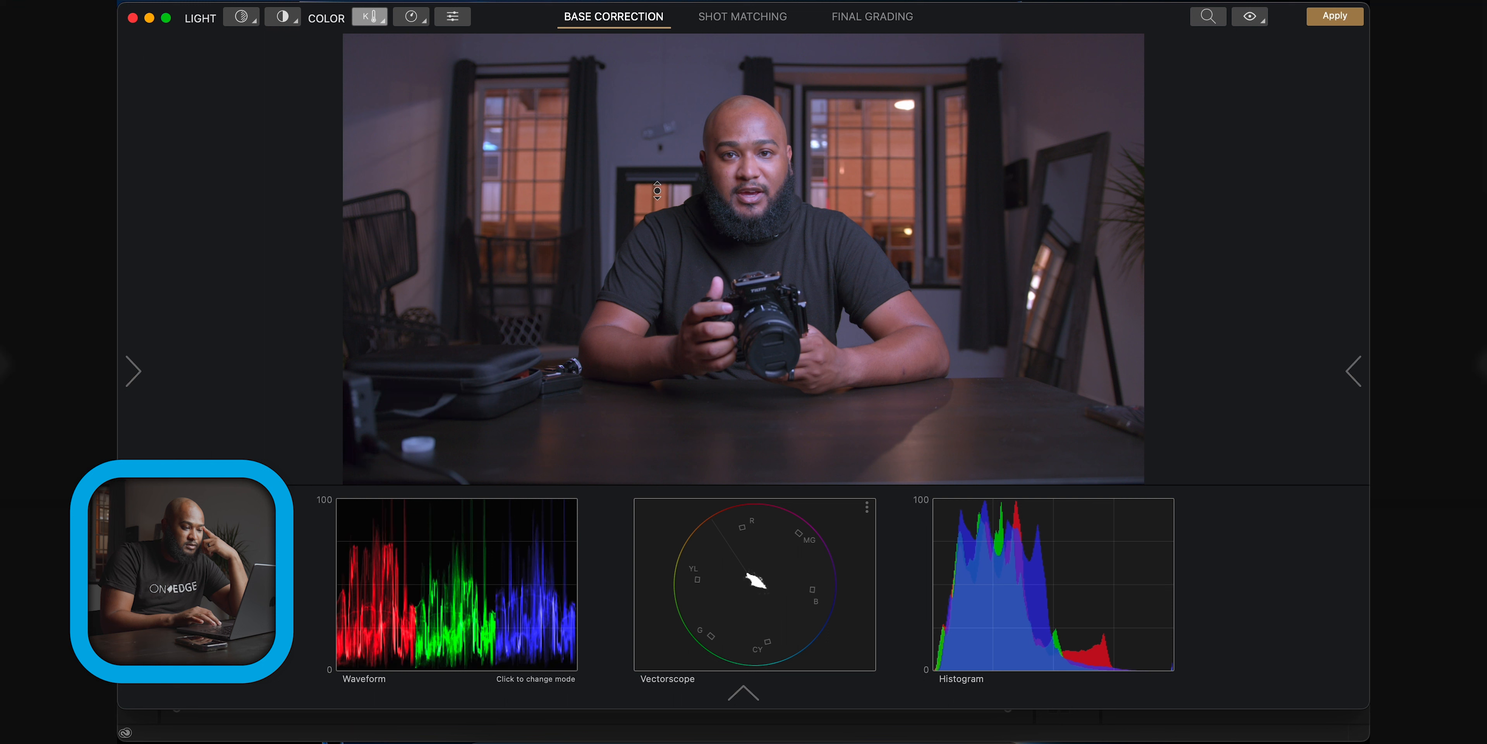
pyautogui.moveTo(657, 192); pyautogui.dragTo(657, 194)
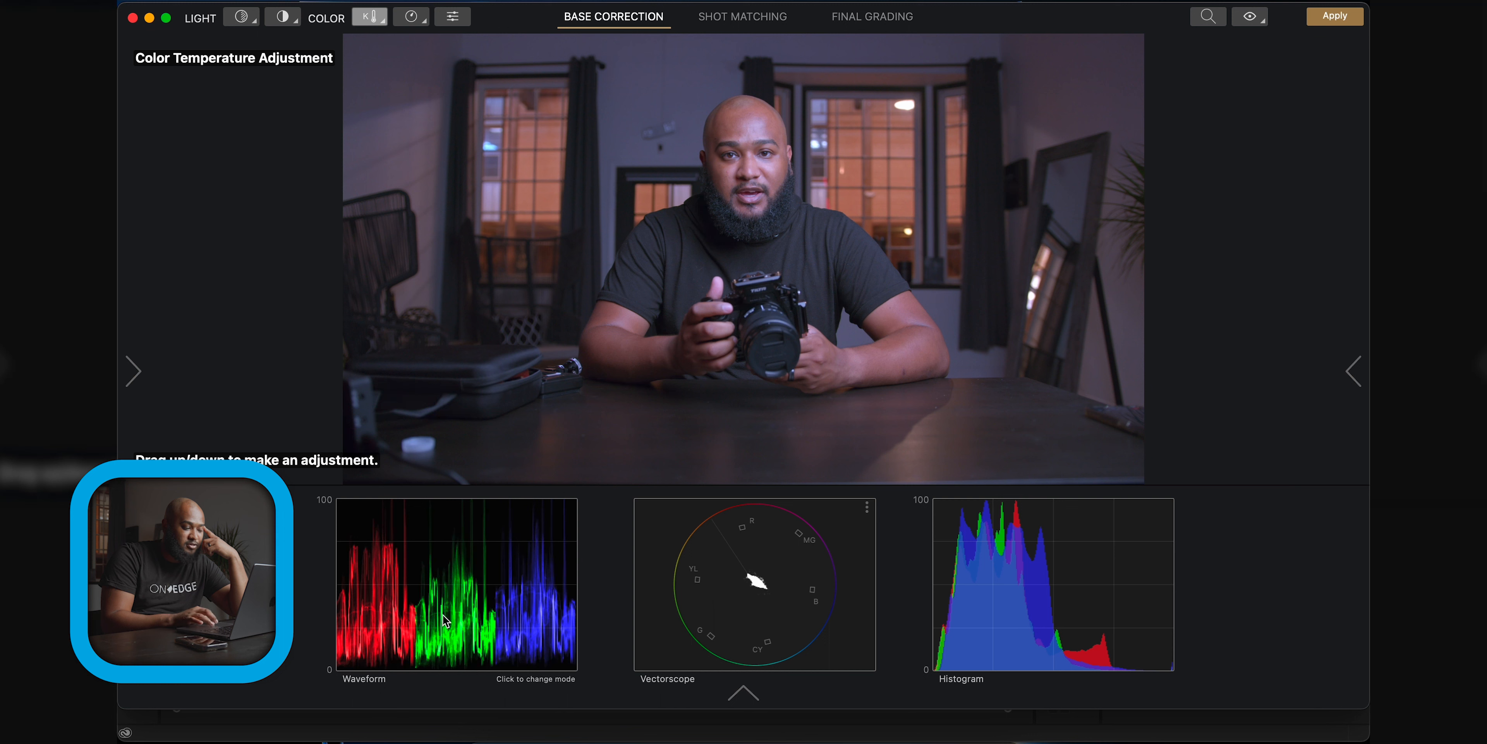
pyautogui.moveTo(665, 287); pyautogui.dragTo(664, 289)
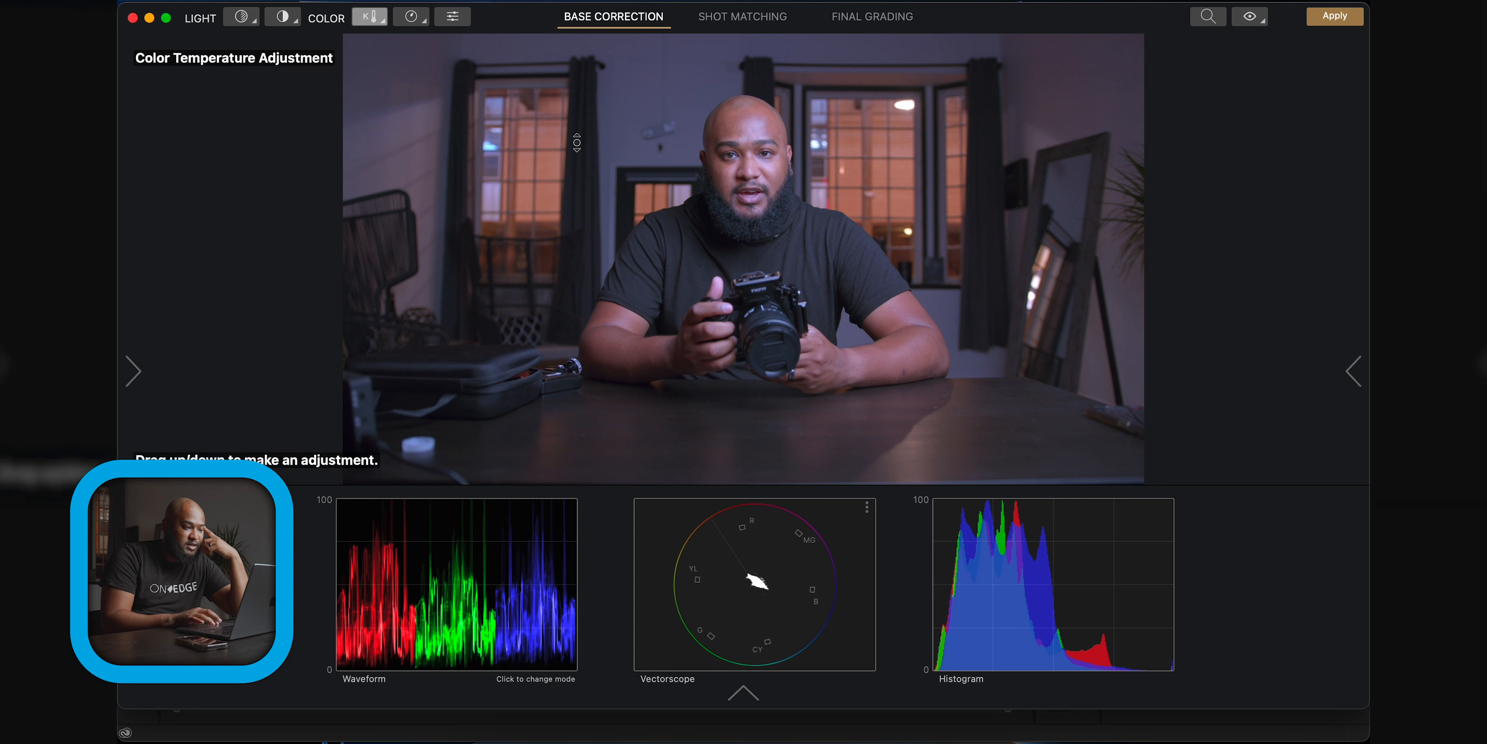
# Shift the shot's tint slightly away from magenta with an on-image Color Tint adjustment
pyautogui.click(372, 22)
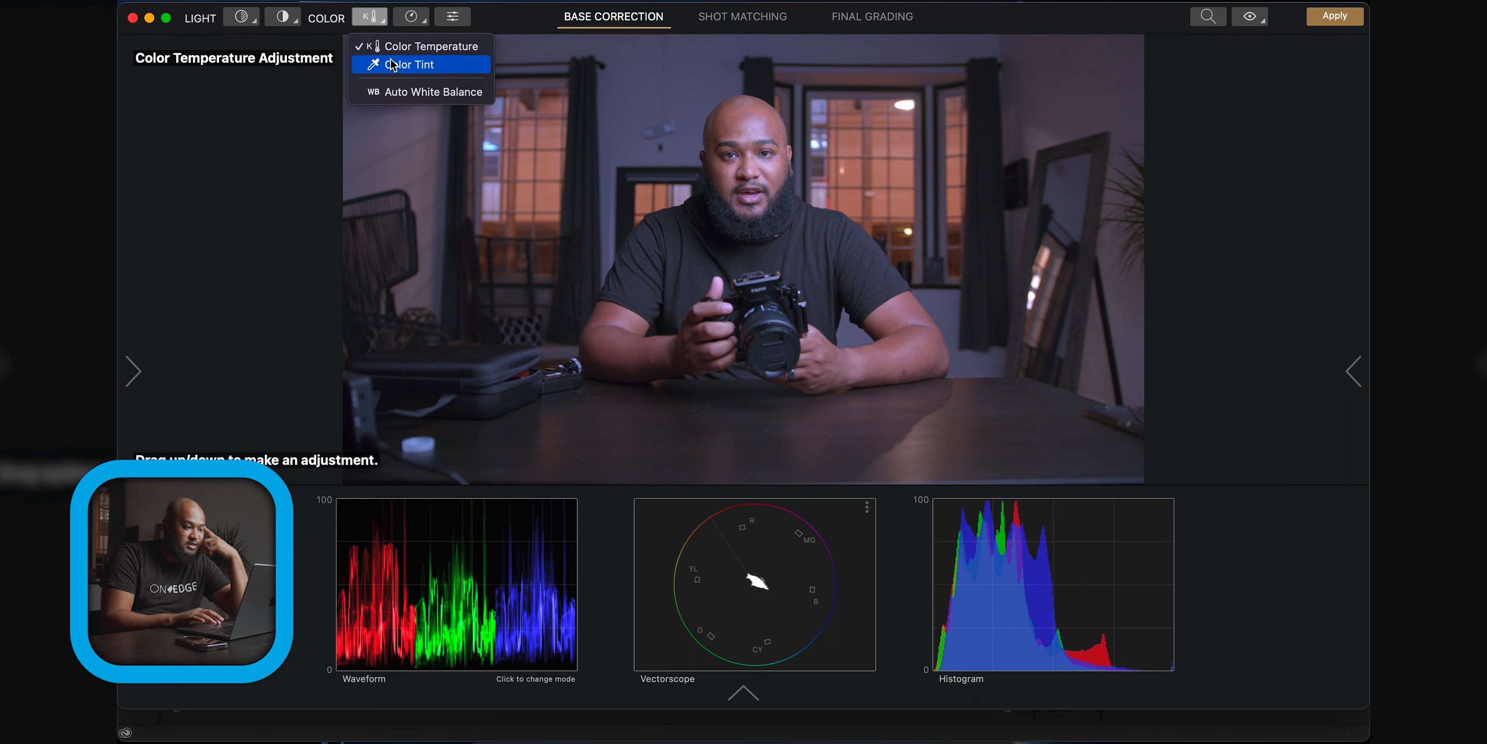
pyautogui.click(409, 64)
pyautogui.moveTo(626, 221); pyautogui.dragTo(626, 220)
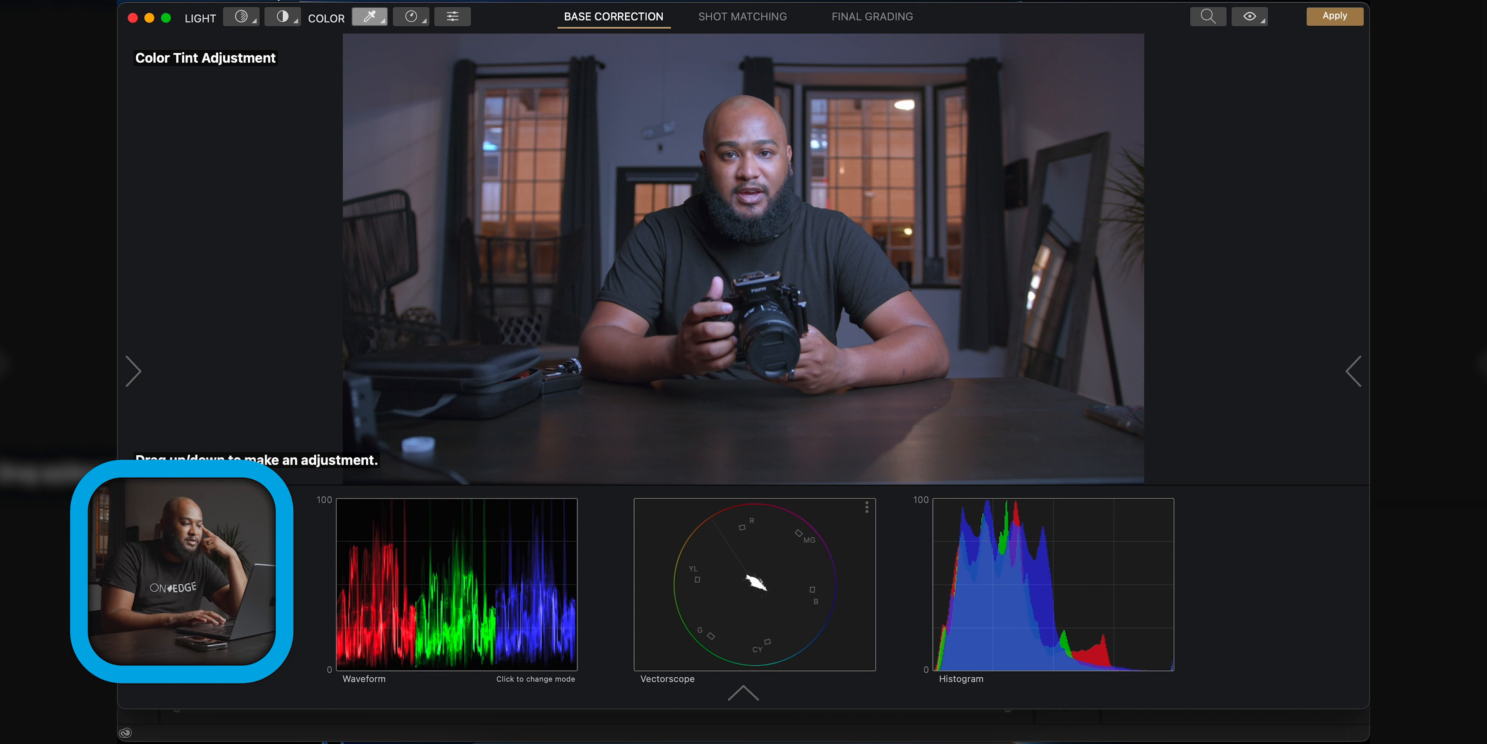
# Darken the face tones slightly with the on-image Highlights/Midtones/Shadows adjustment
pyautogui.click(287, 18)
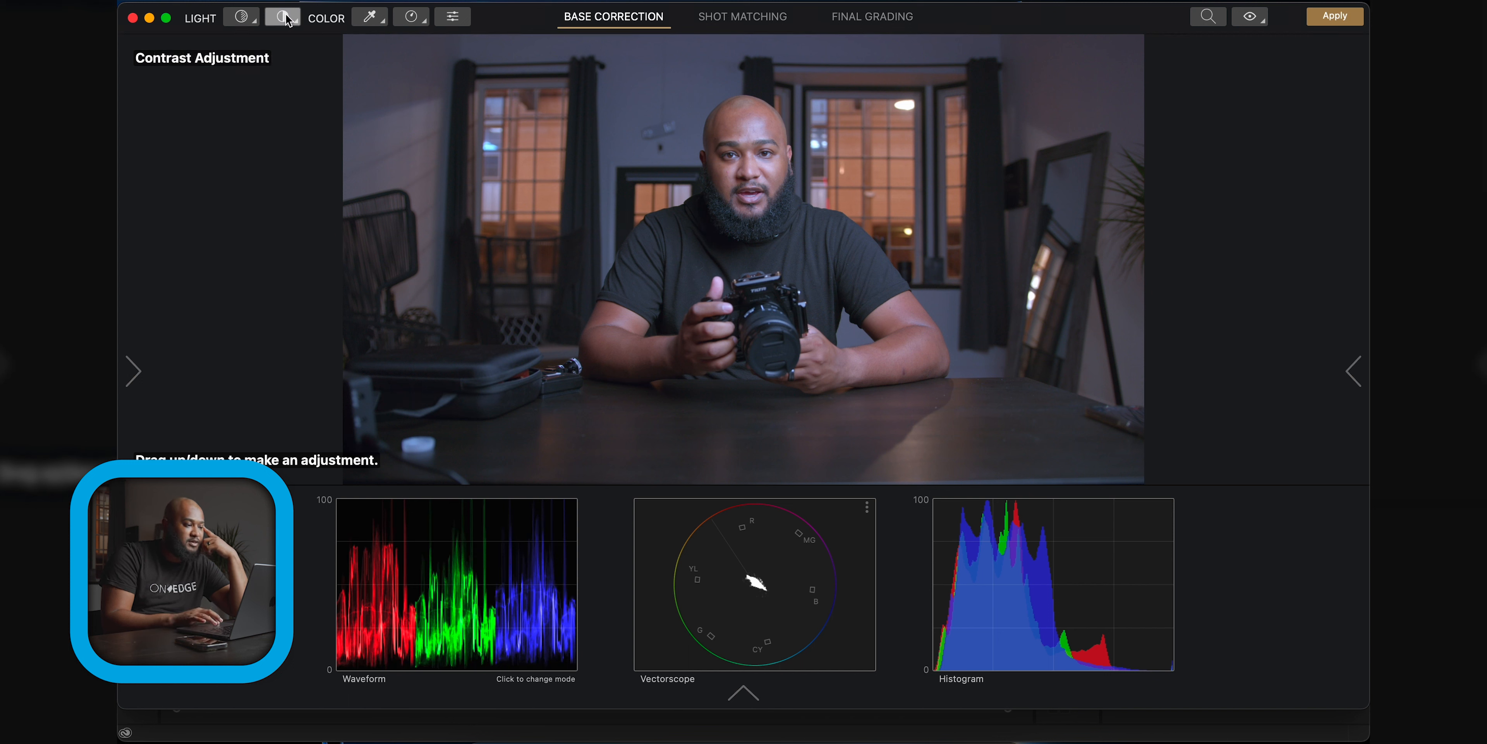
pyautogui.click(249, 20)
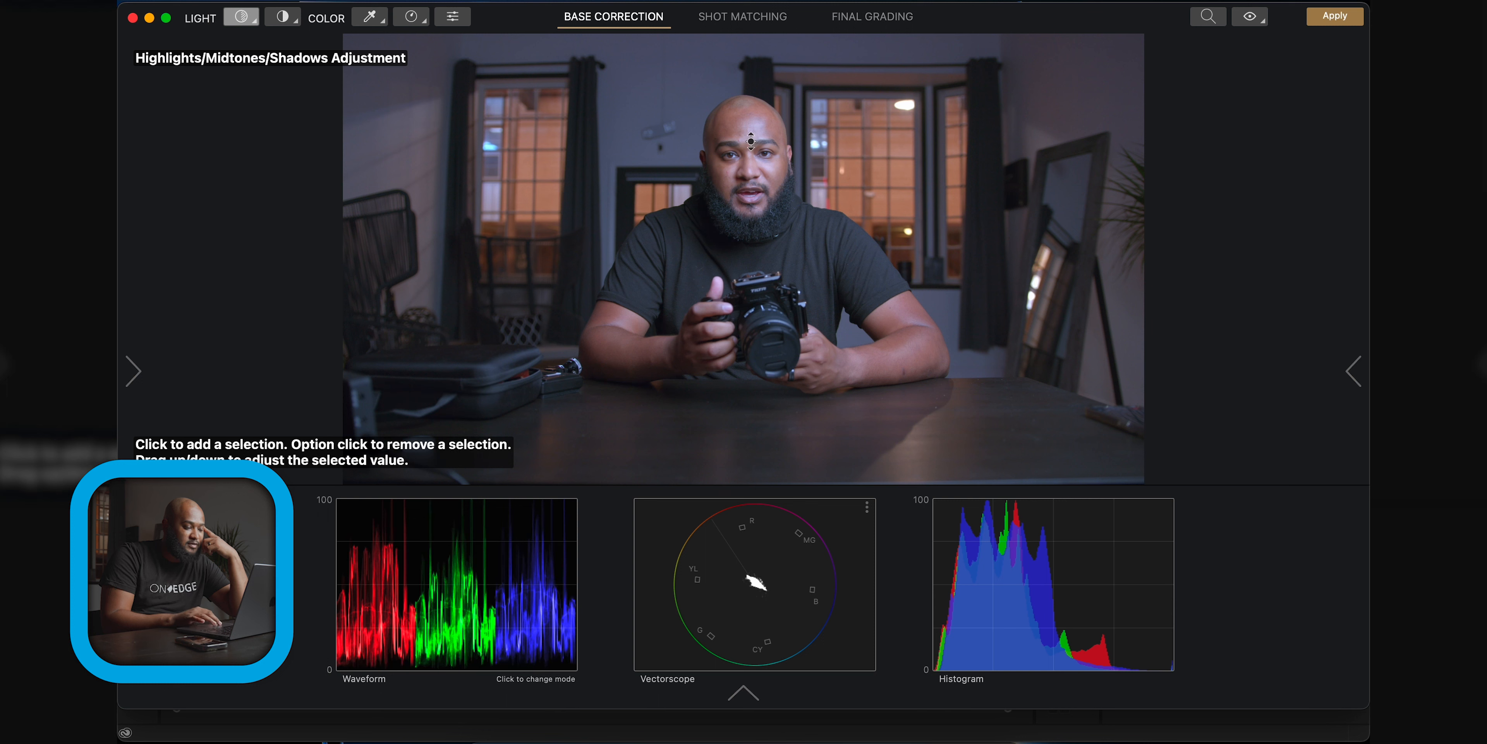
pyautogui.moveTo(752, 149); pyautogui.dragTo(753, 159)
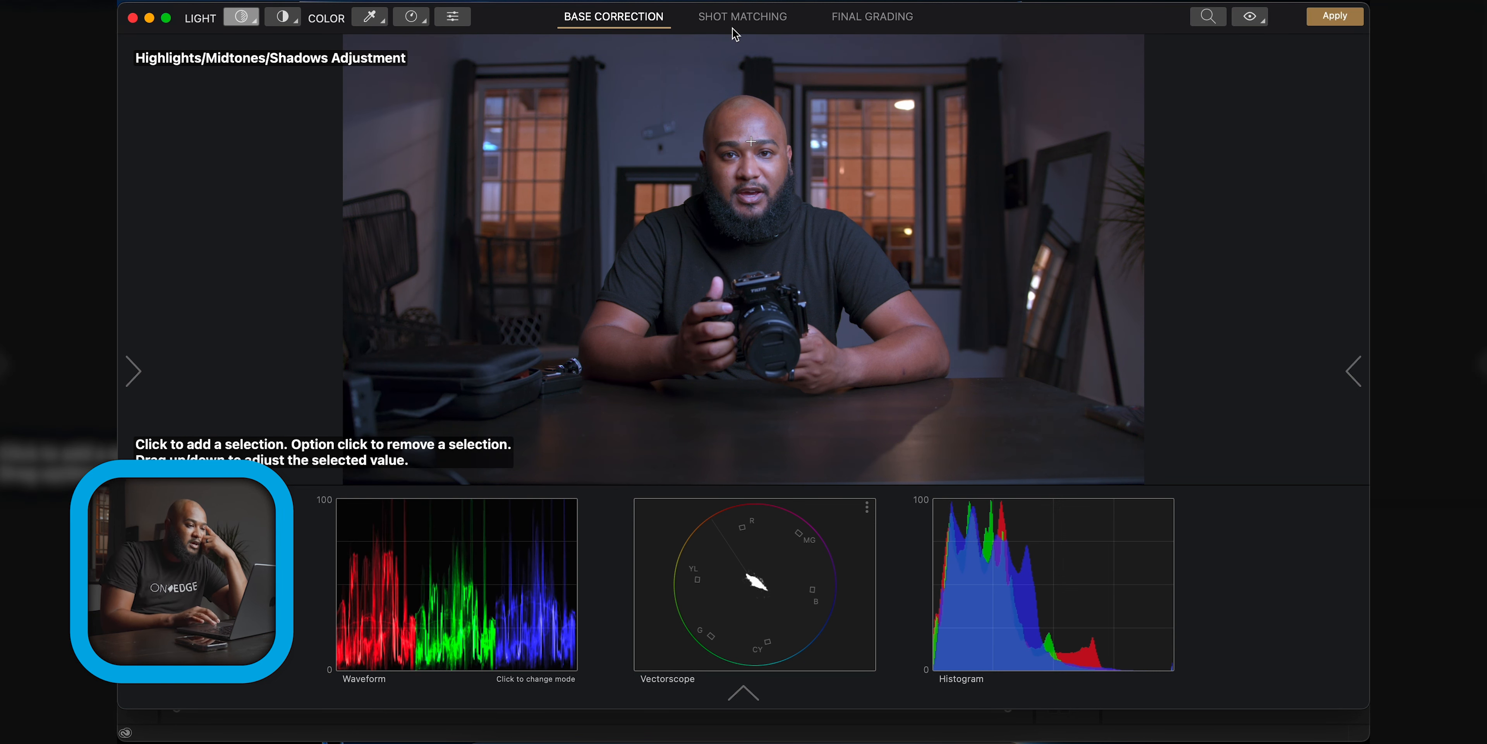
# View Shot Matching, then apply the correction and close the grading window to return to the Premiere Pro sequence
pyautogui.click(745, 26)
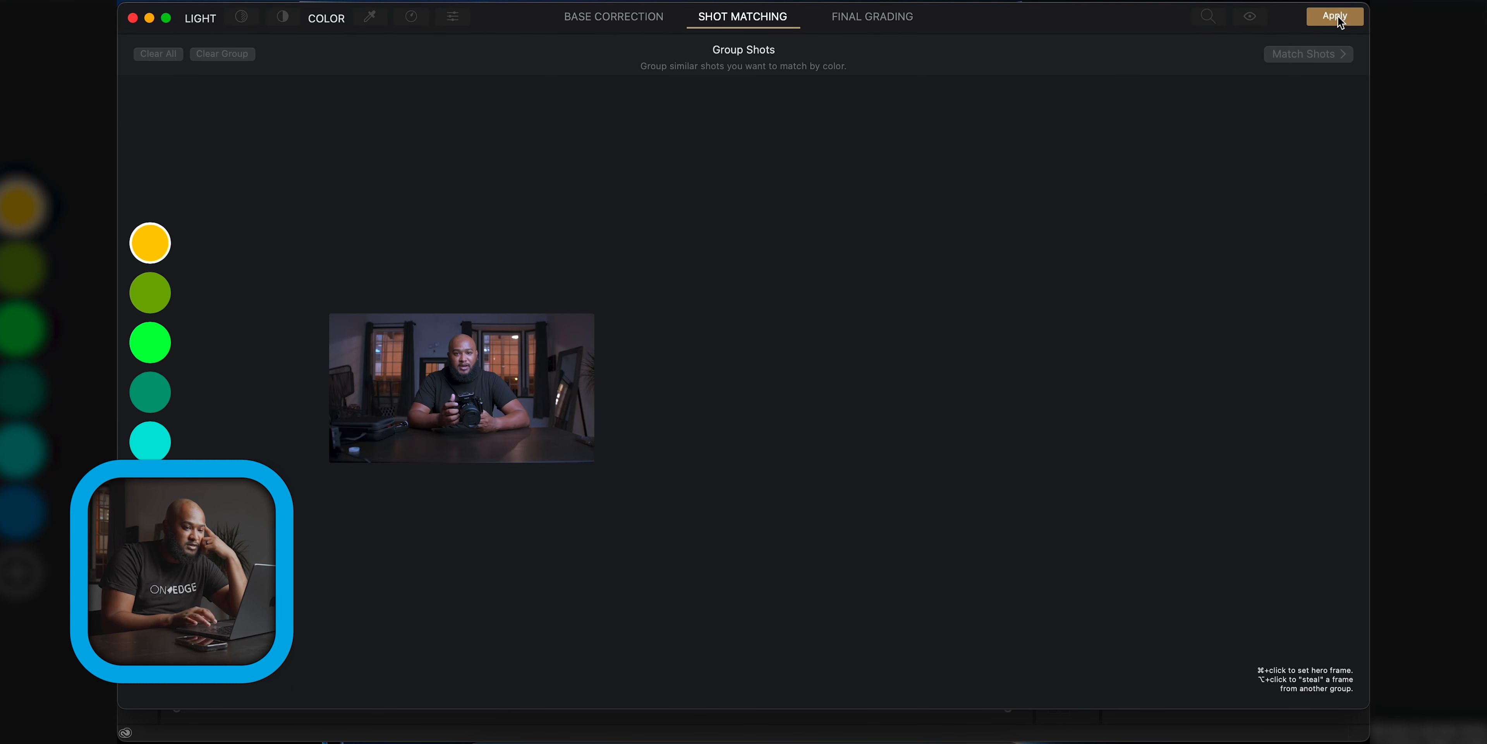
pyautogui.click(132, 17)
pyautogui.click(748, 401)
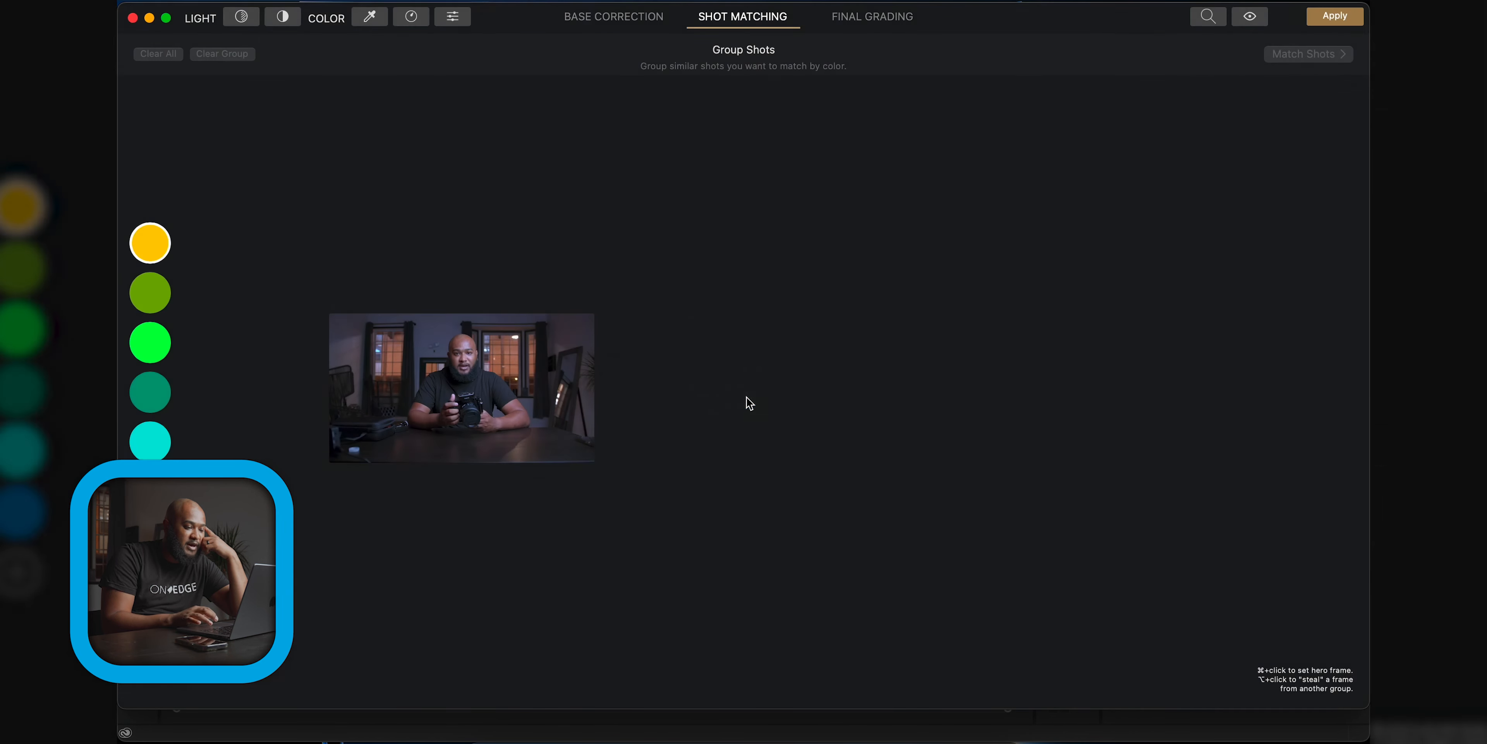
pyautogui.click(159, 46)
# Add A002_09202134_C010.mov after the existing clip in the sequence and apply the Cinema Grade effect to it
pyautogui.moveTo(500, 161); pyautogui.dragTo(682, 626)
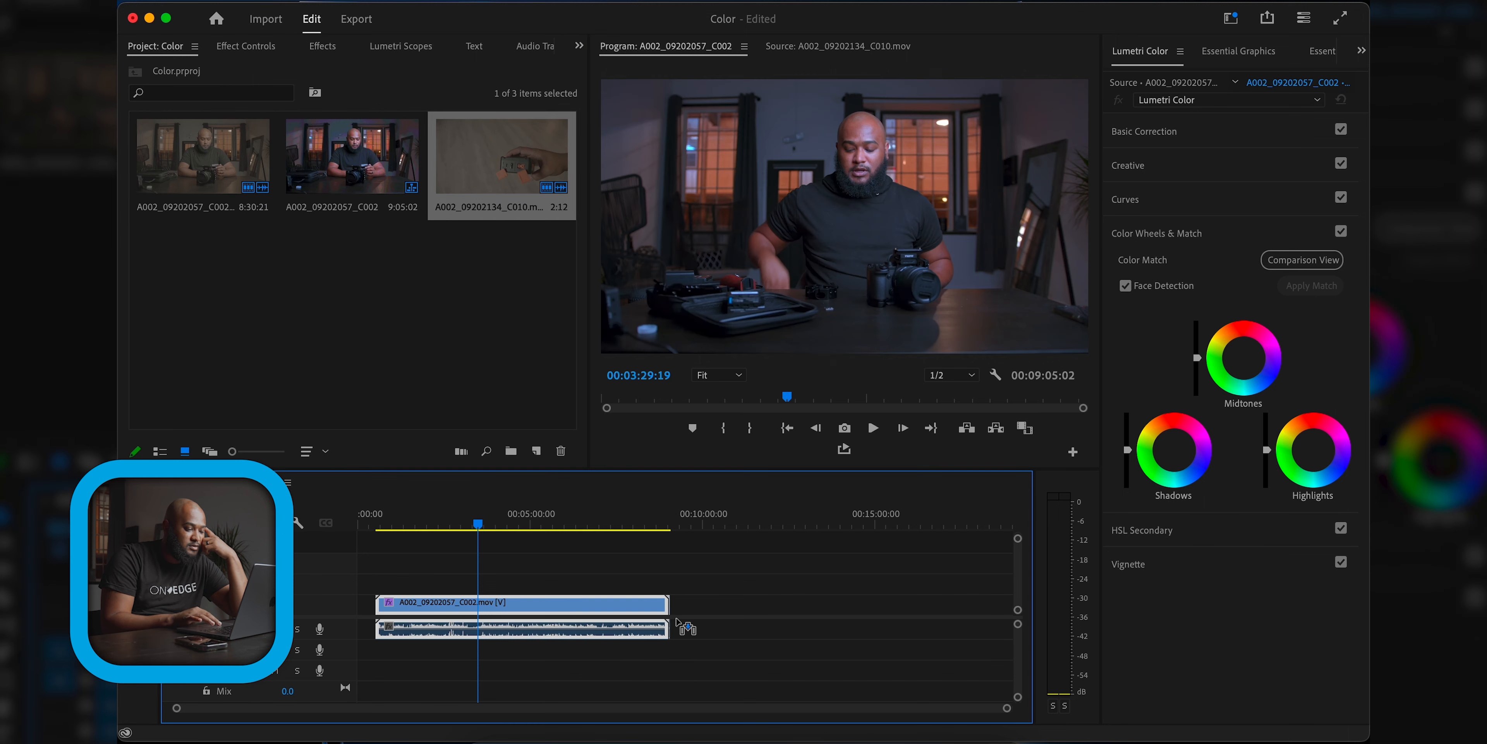
pyautogui.scroll(5, 677, 621)
pyautogui.click(306, 51)
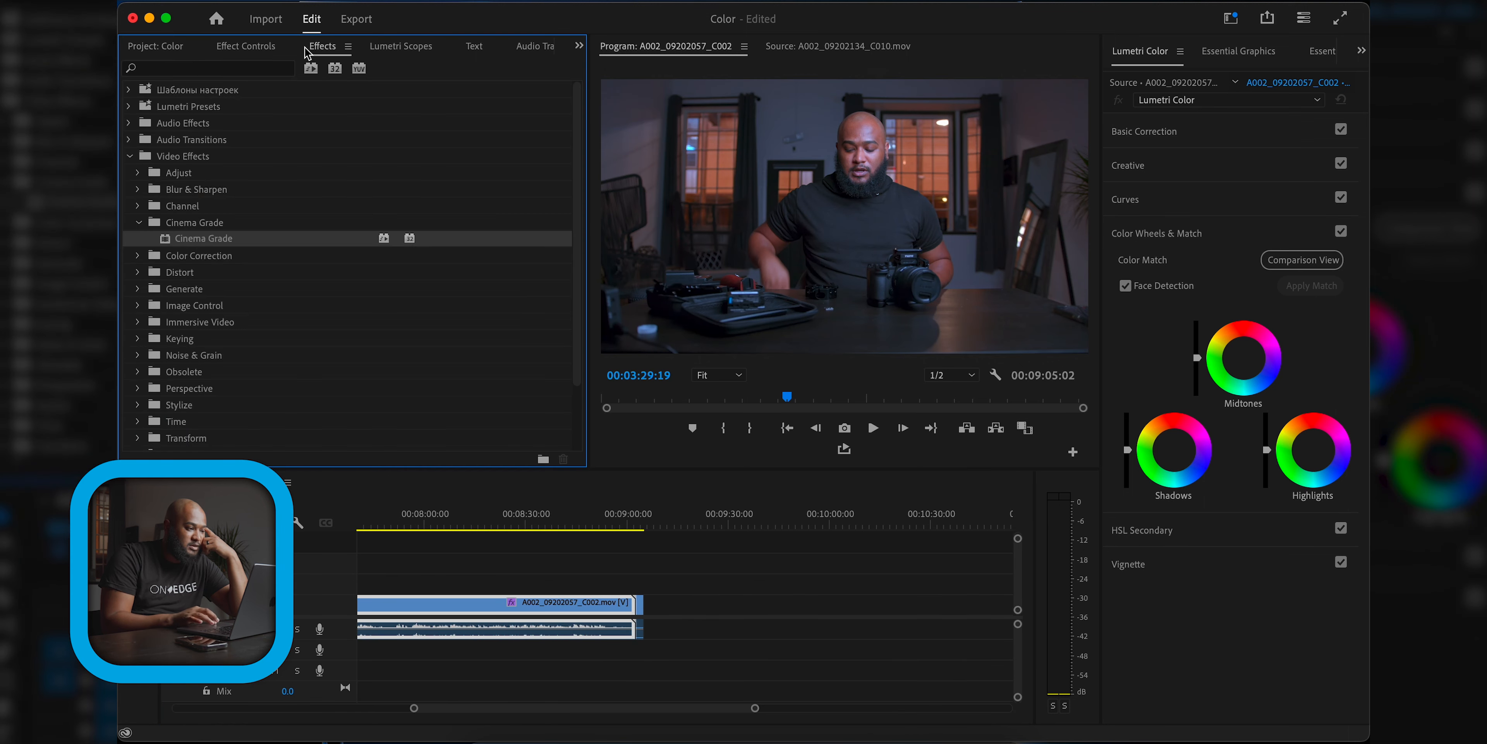
pyautogui.moveTo(204, 238); pyautogui.dragTo(642, 614)
# Open the new clip's Cinema Grade controls and switch between the sequence's two shots for base correction
pyautogui.click(245, 46)
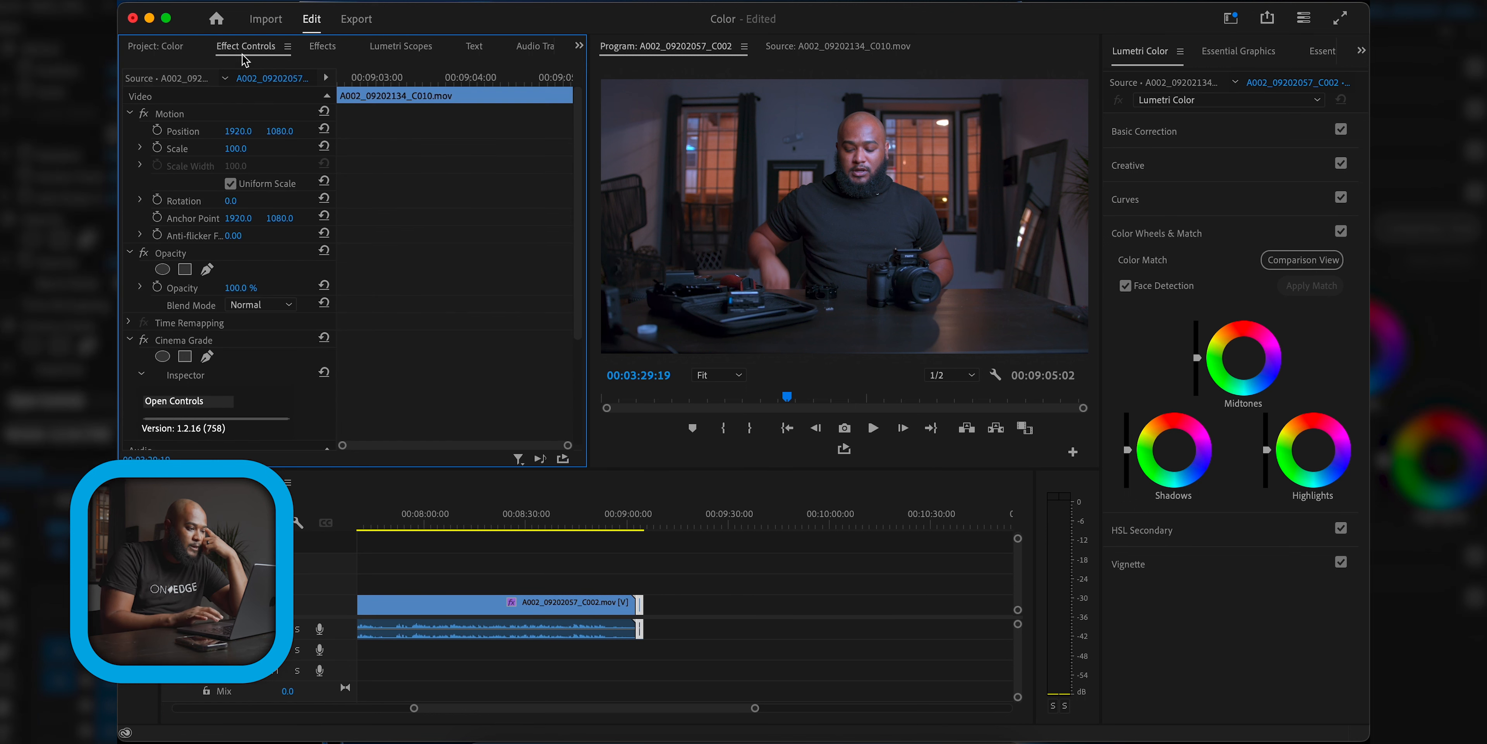
pyautogui.click(176, 399)
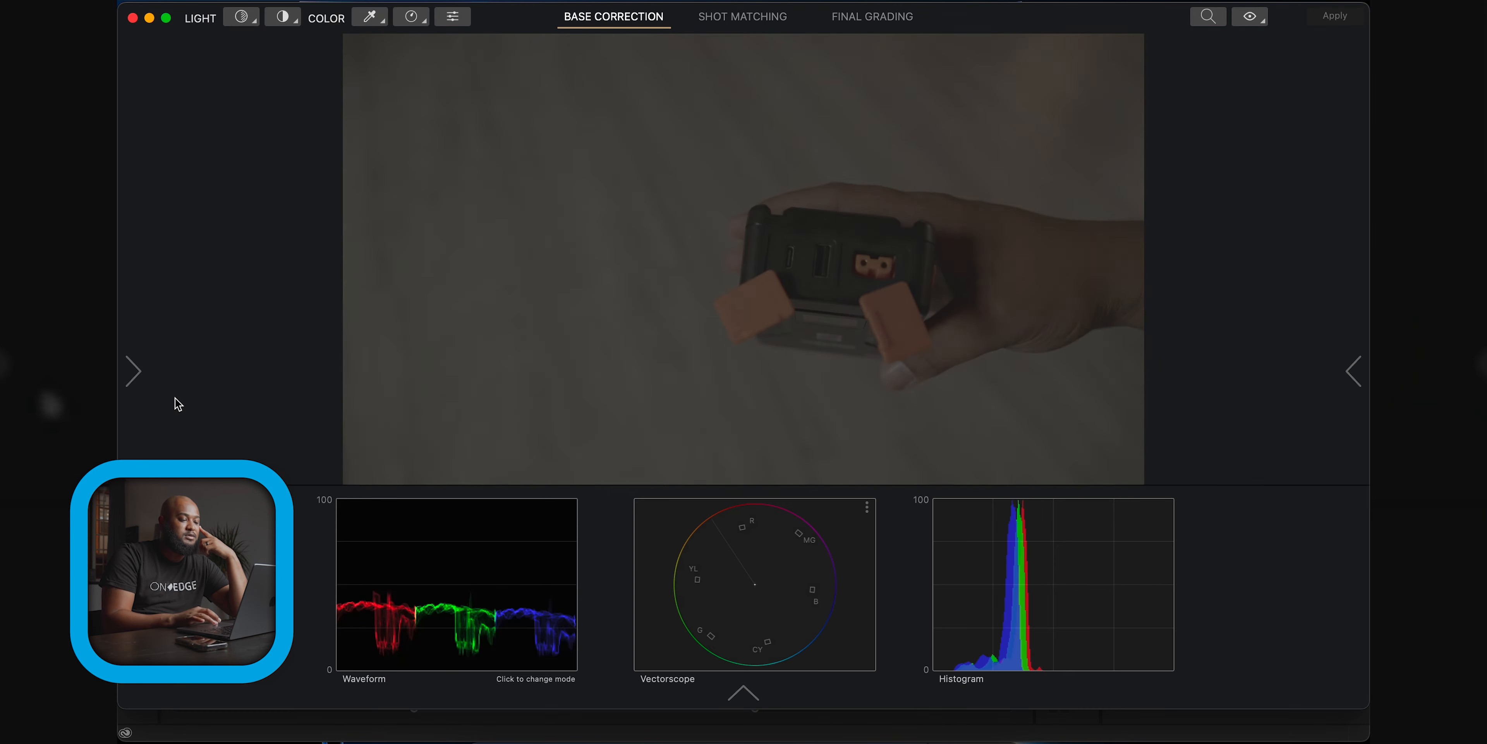
pyautogui.click(134, 375)
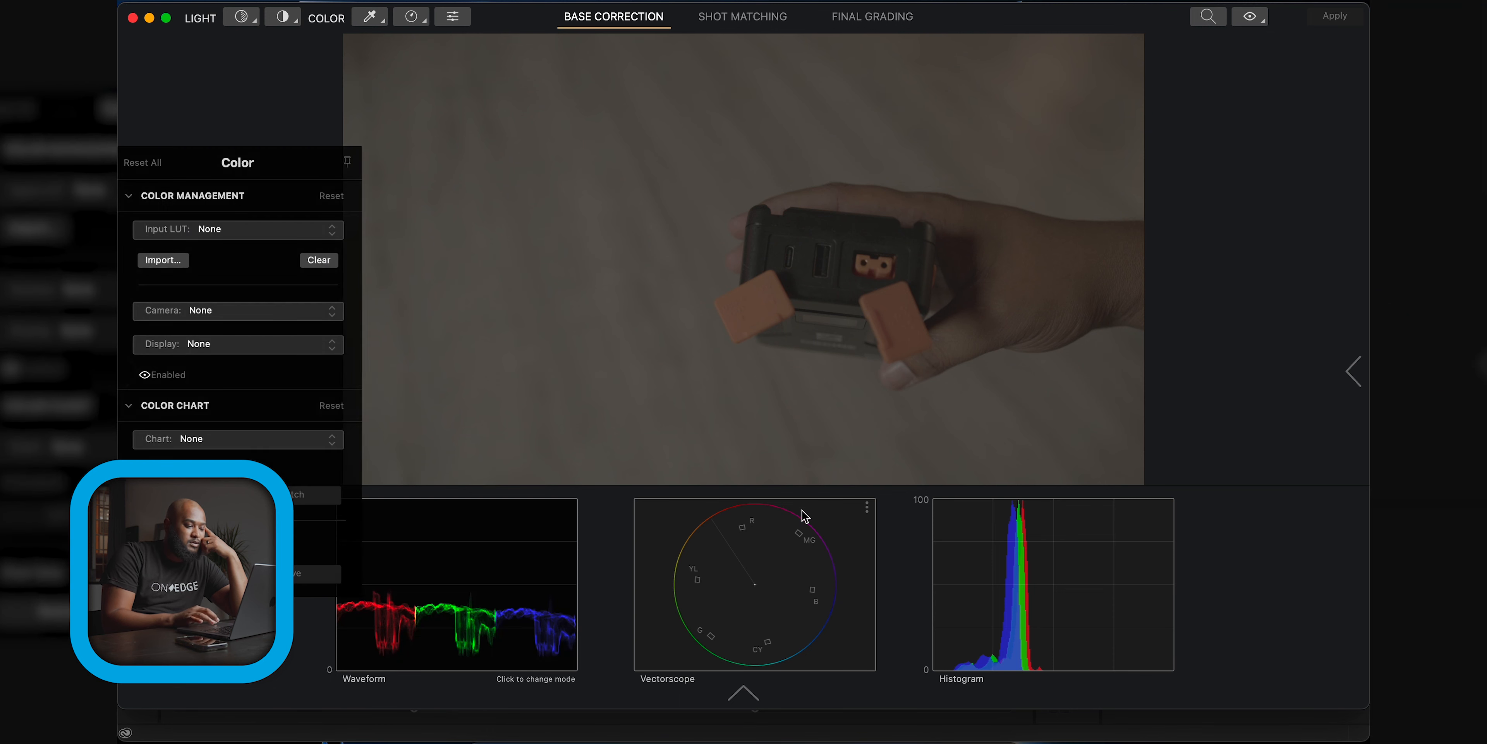
pyautogui.click(746, 696)
pyautogui.click(181, 659)
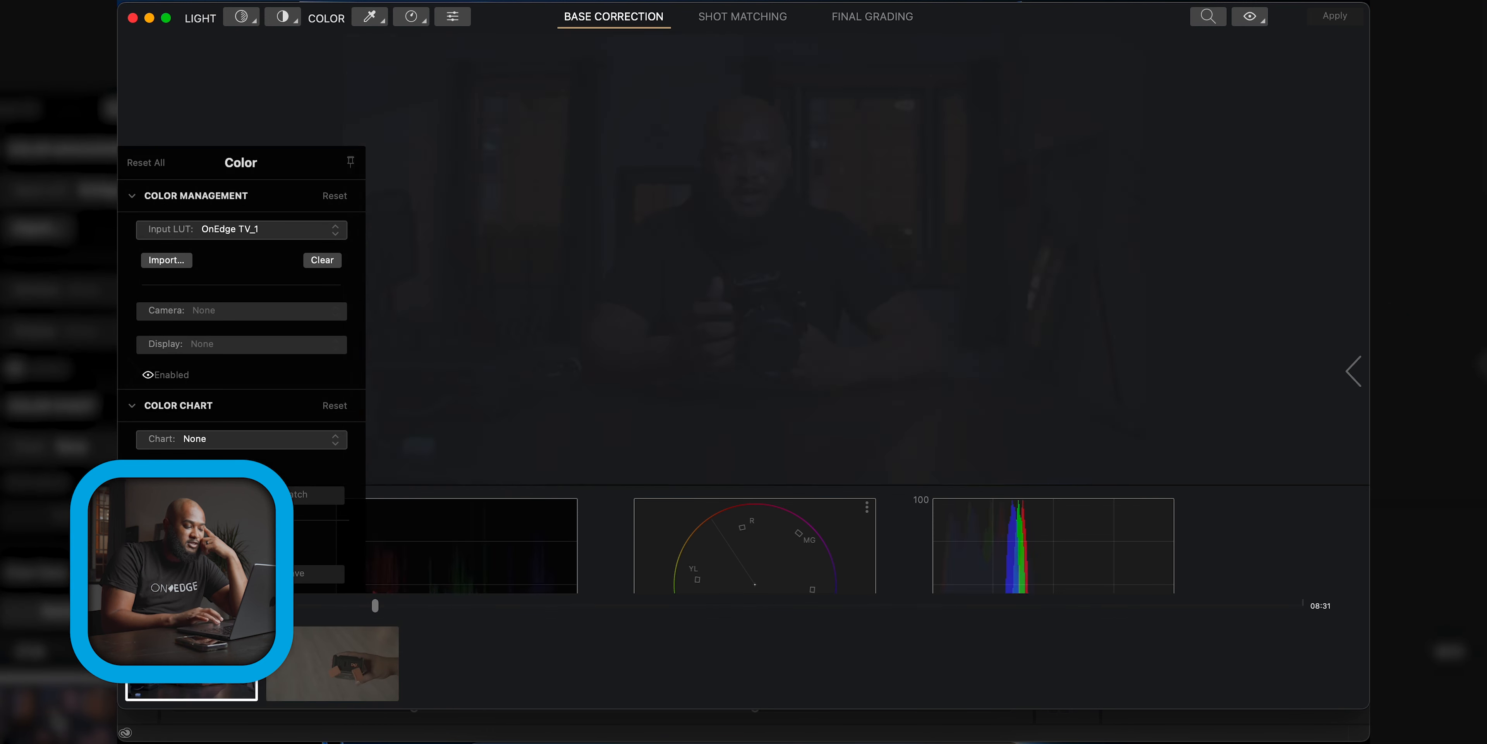
pyautogui.click(328, 667)
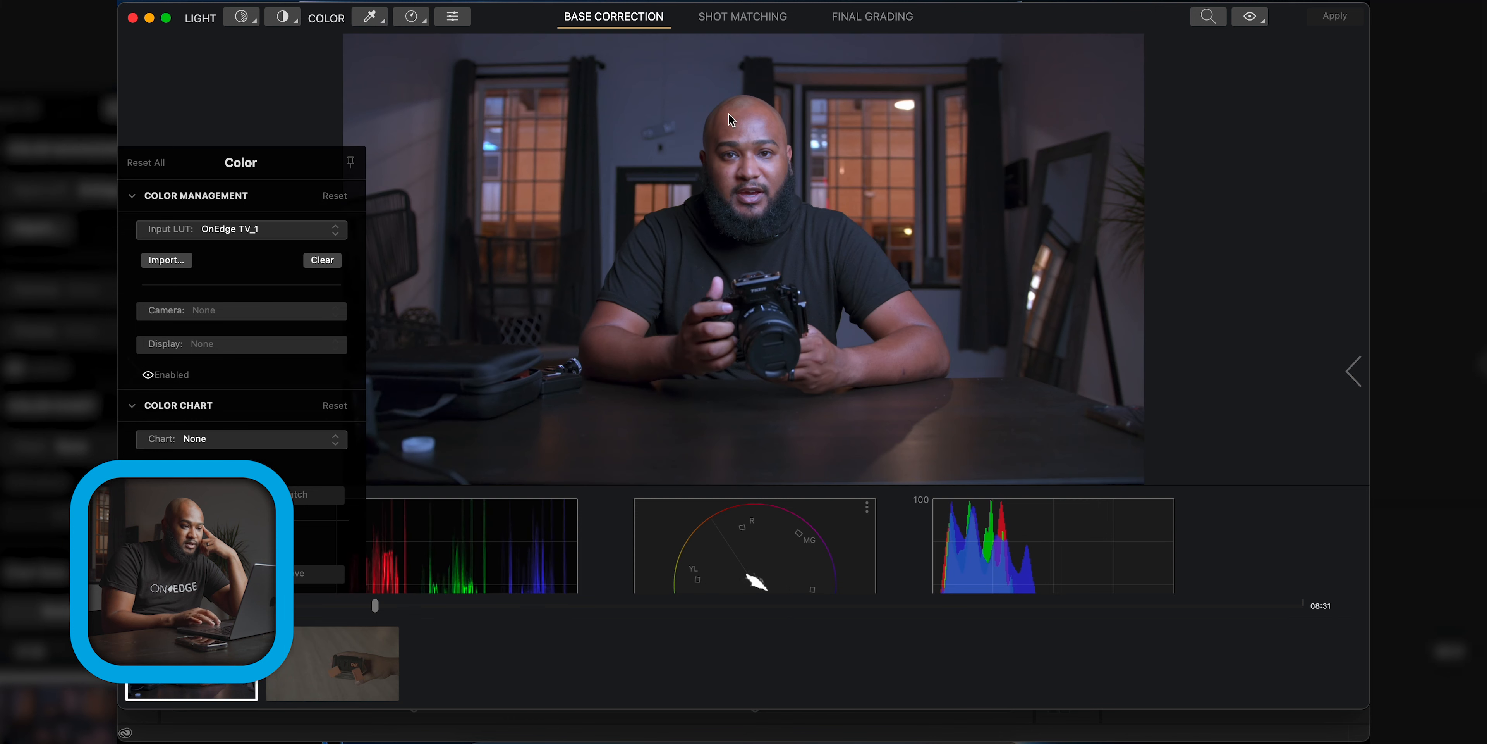
# Start Shot Matching and assign the corrected presenter shot to the yellow group as its hero
pyautogui.click(757, 22)
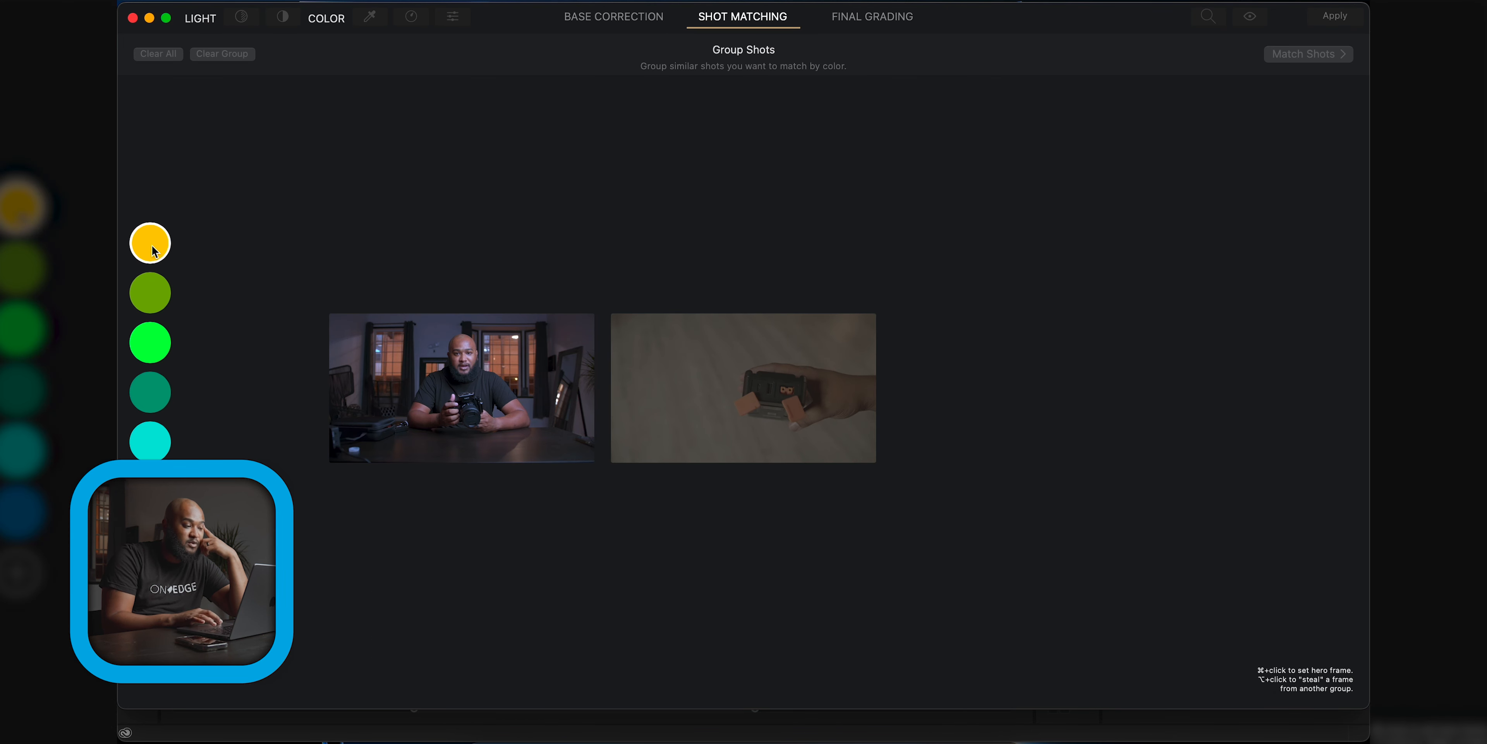
pyautogui.click(161, 293)
pyautogui.click(150, 239)
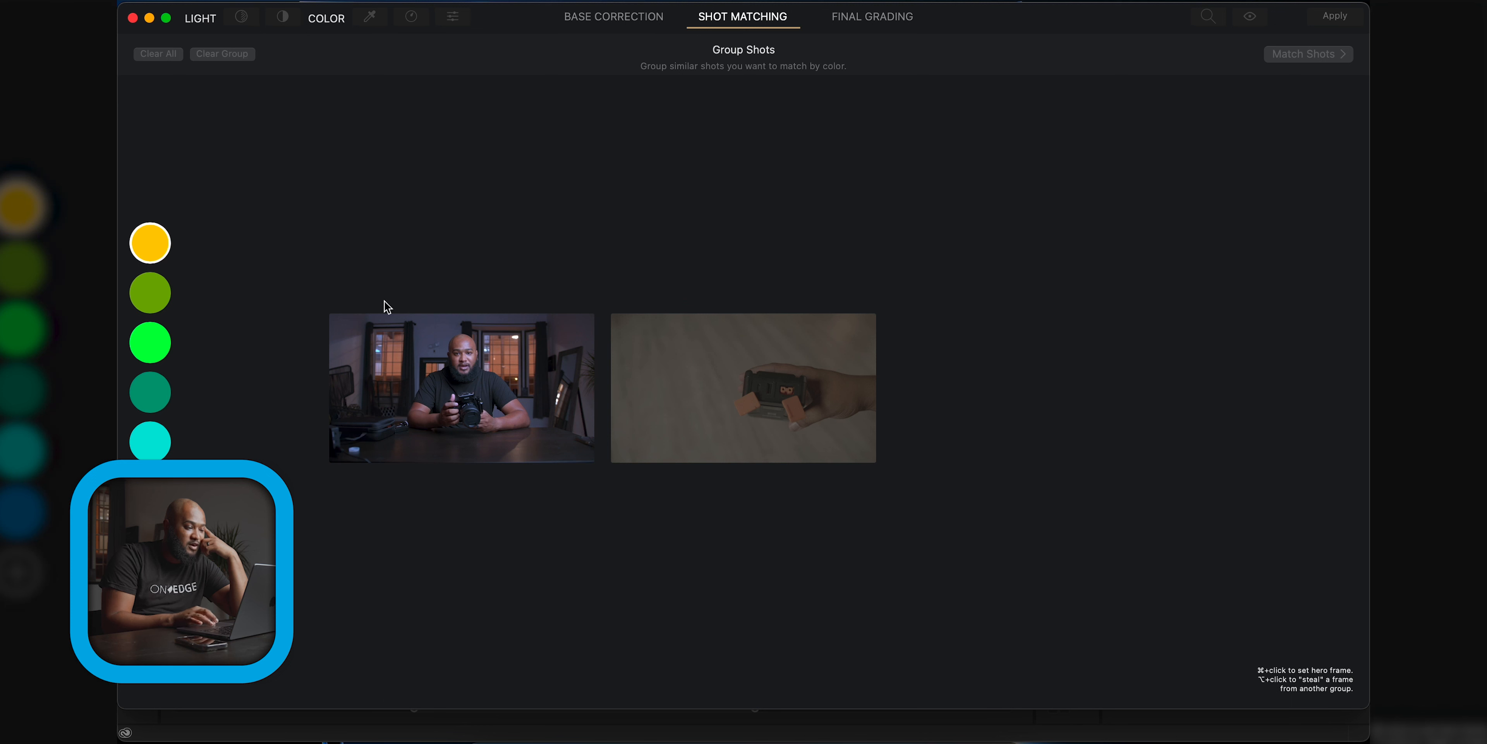
pyautogui.click(453, 385)
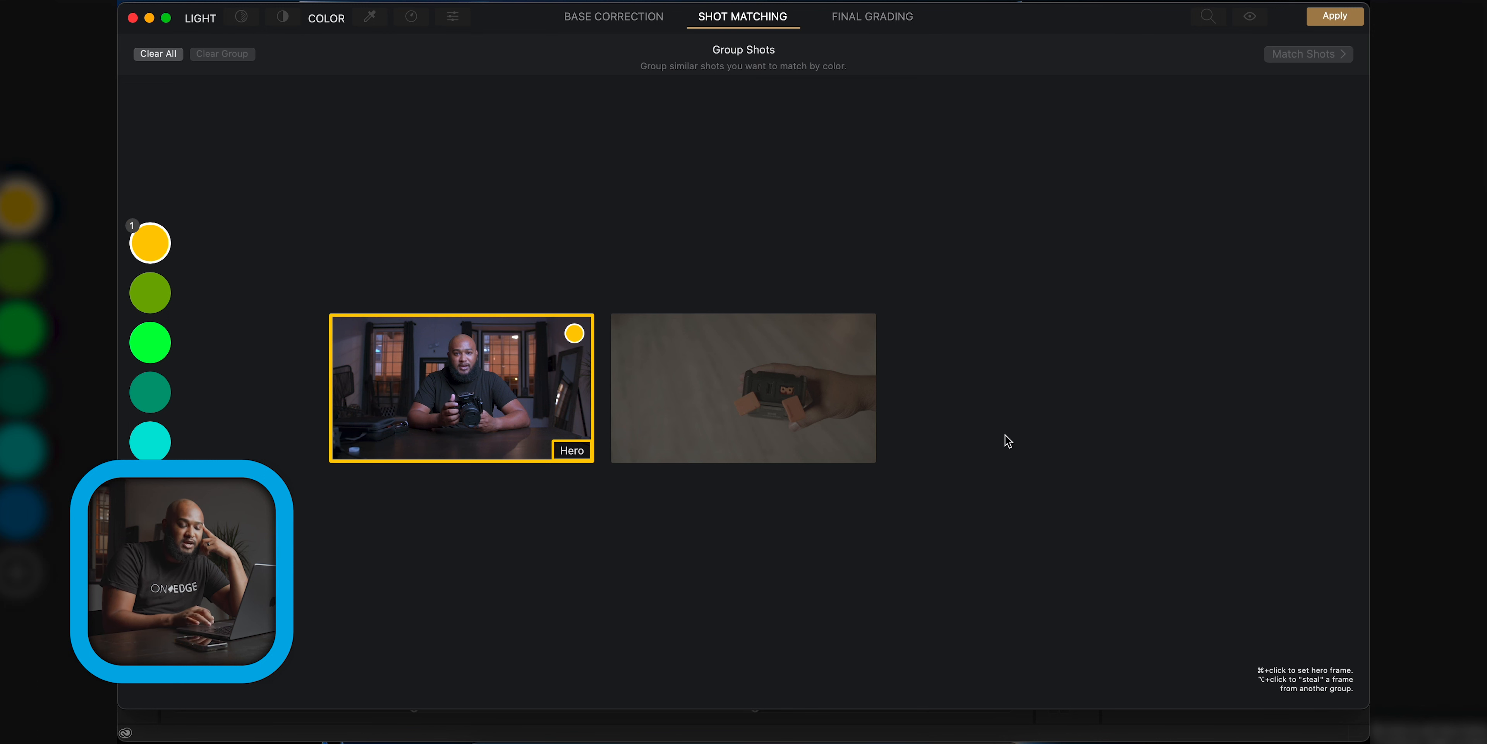
# Try assigning the hand close-up to a separate green group and remove it again
pyautogui.click(715, 429)
pyautogui.click(716, 429)
pyautogui.click(157, 296)
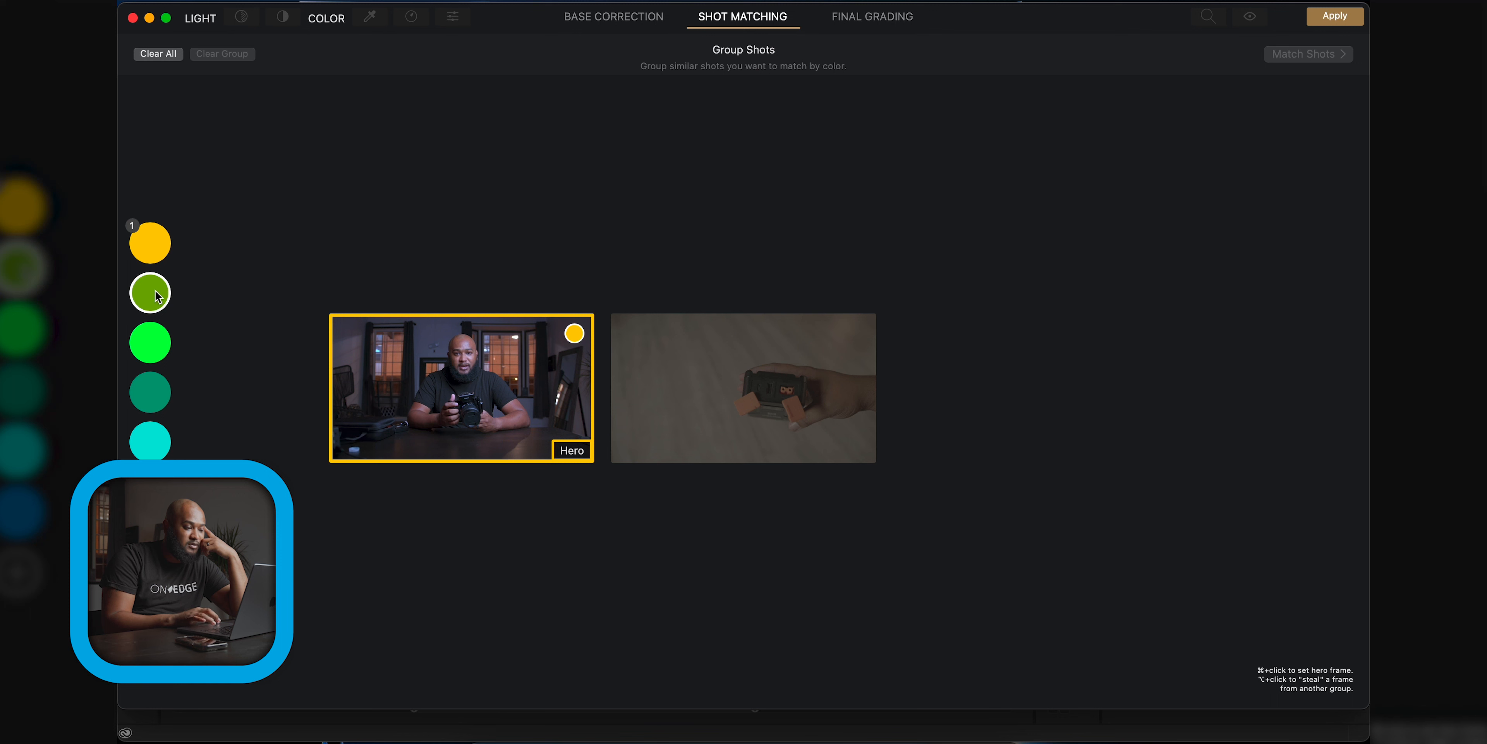
pyautogui.click(748, 409)
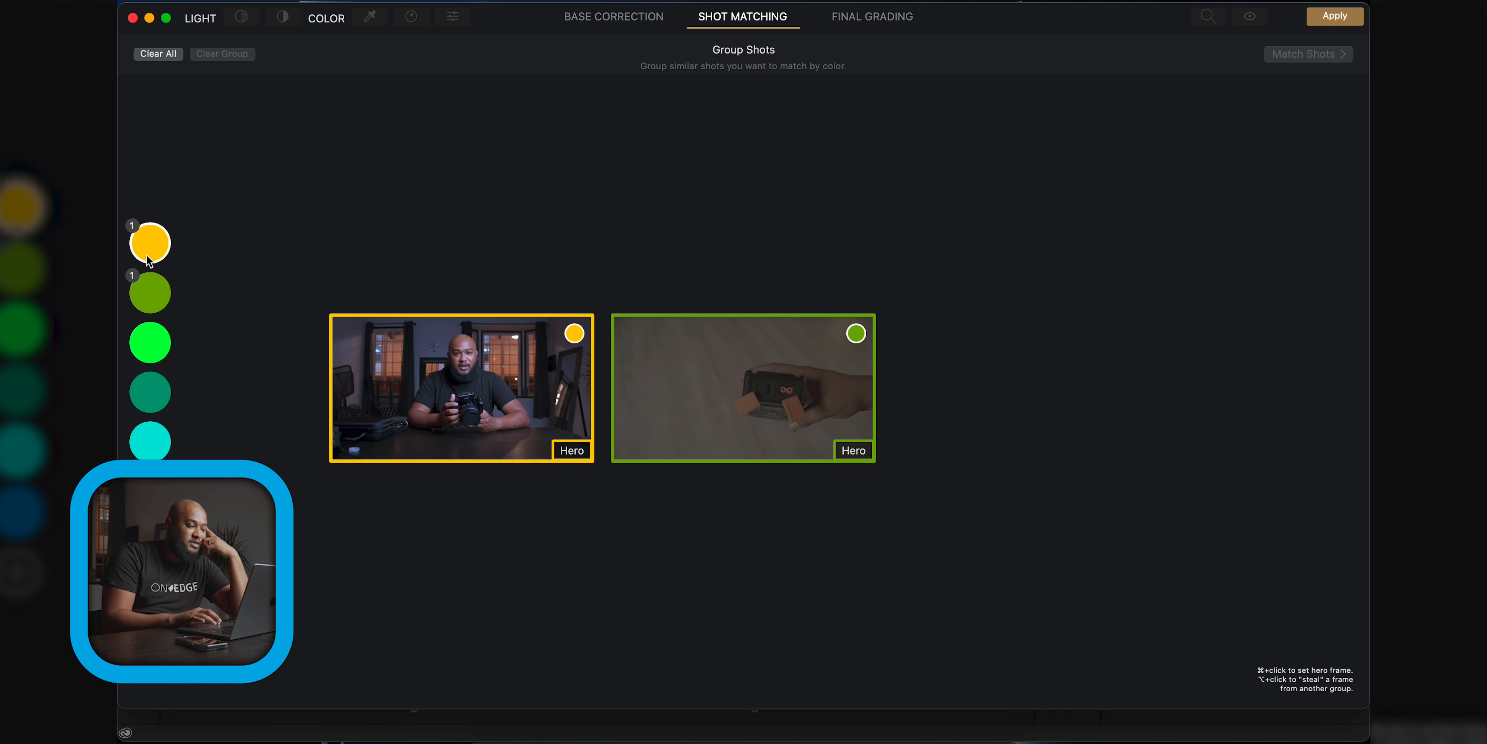
pyautogui.click(147, 291)
# Add the hand close-up to the yellow group and copy all of the hero shot's correction adjustments to it
pyautogui.click(150, 247)
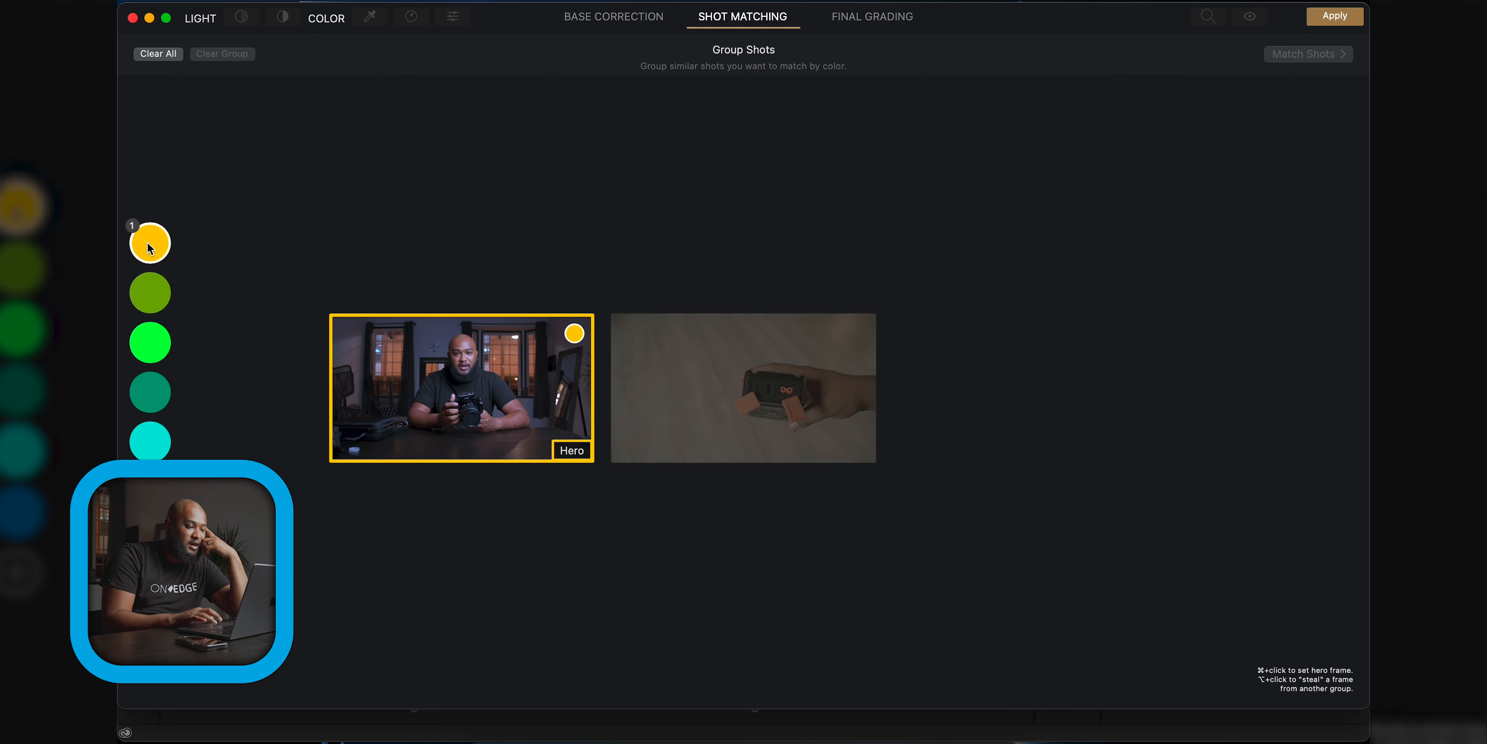
pyautogui.click(733, 370)
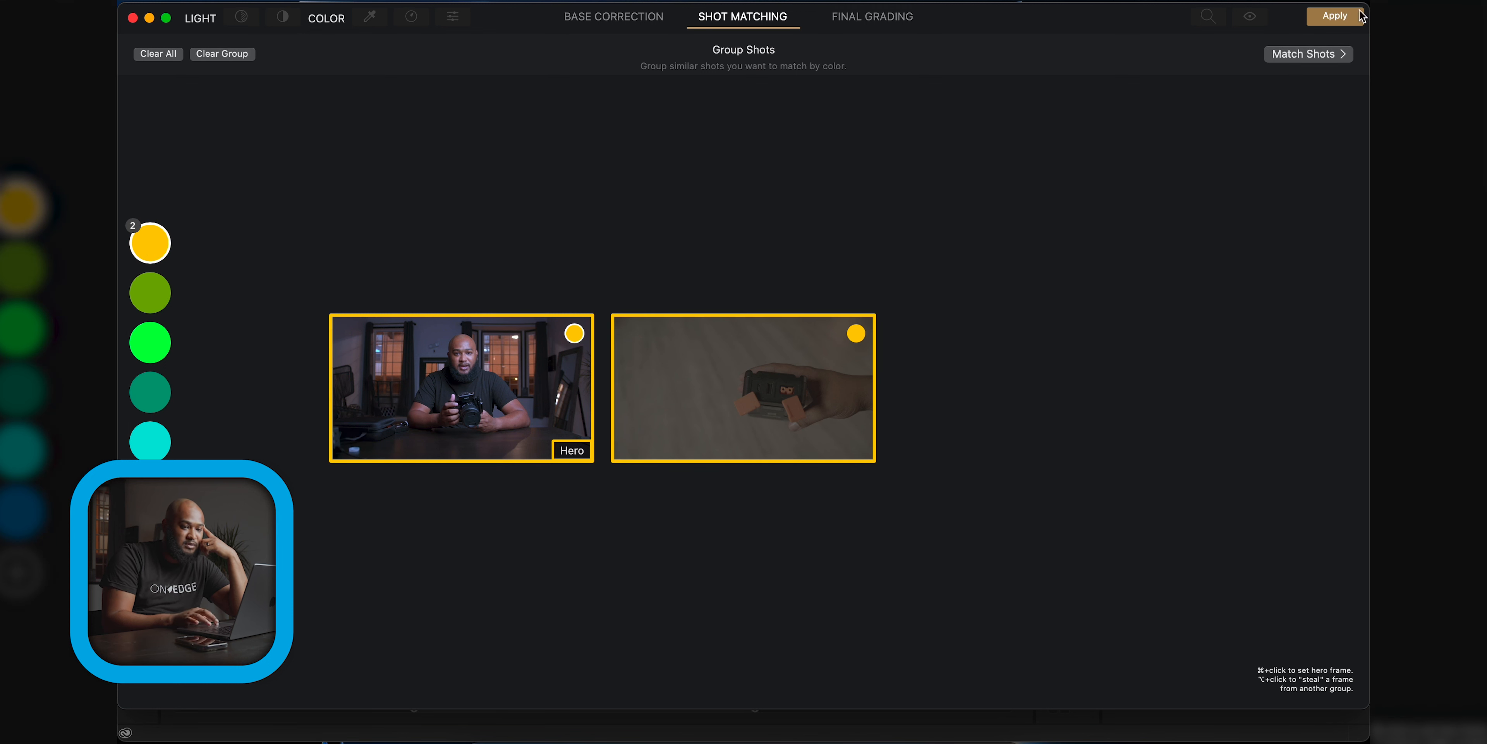
pyautogui.click(1303, 54)
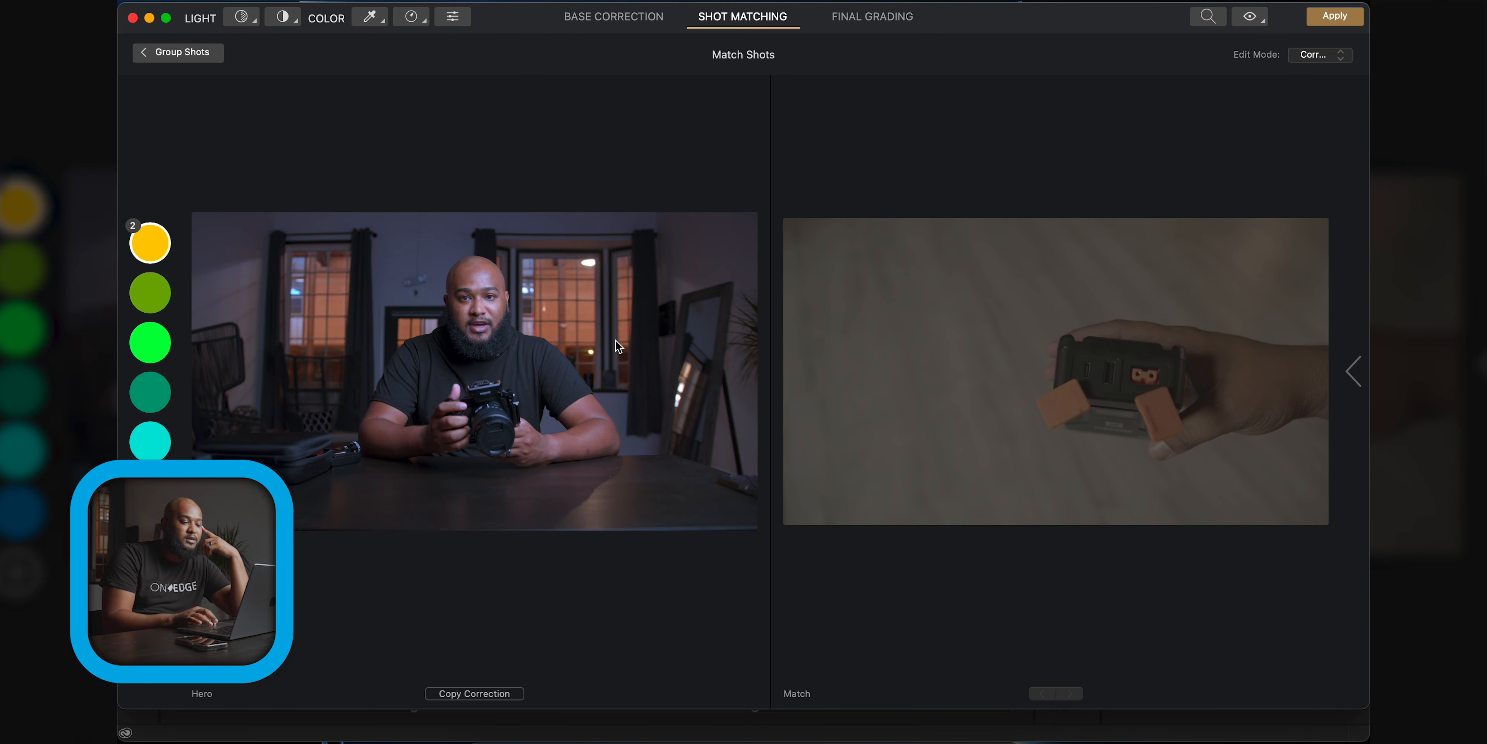
pyautogui.click(474, 694)
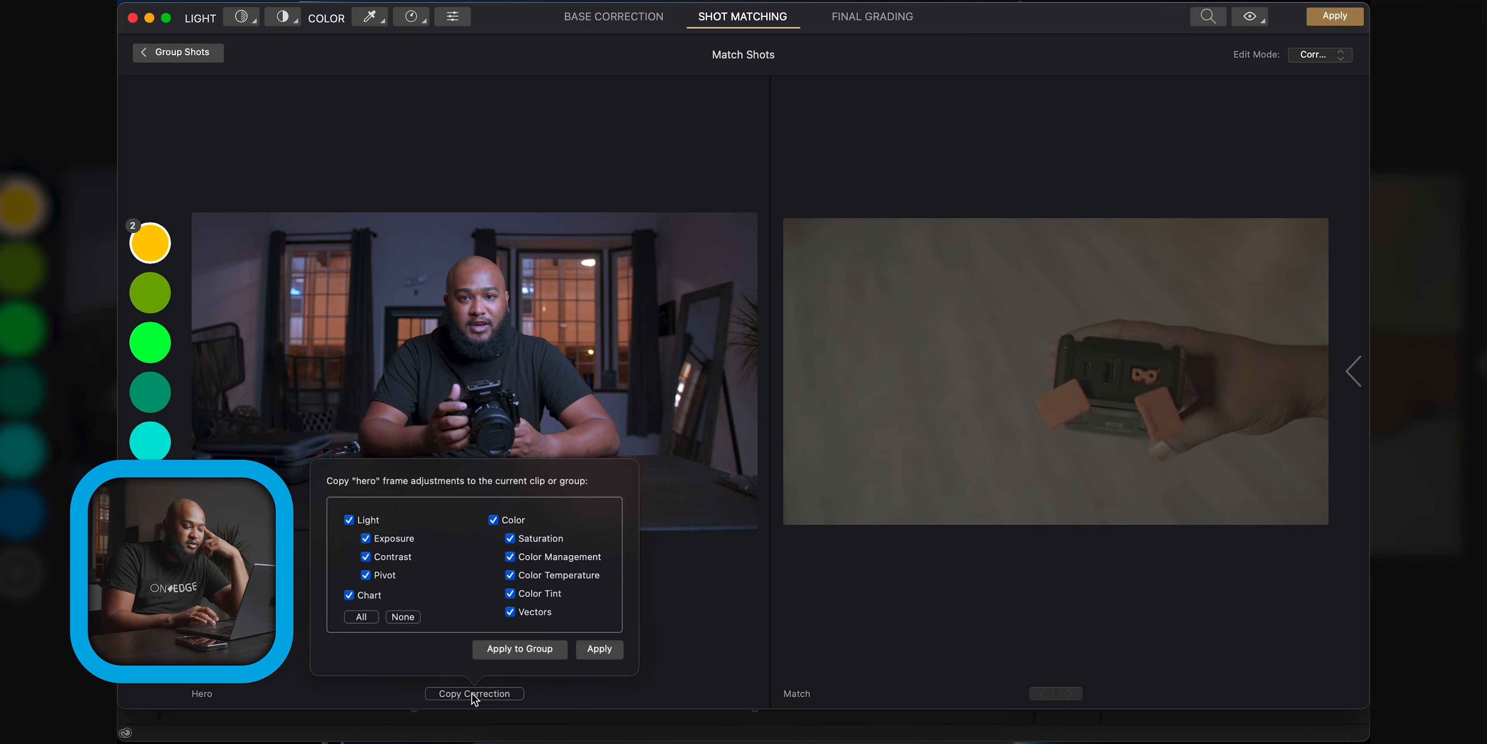
pyautogui.click(595, 650)
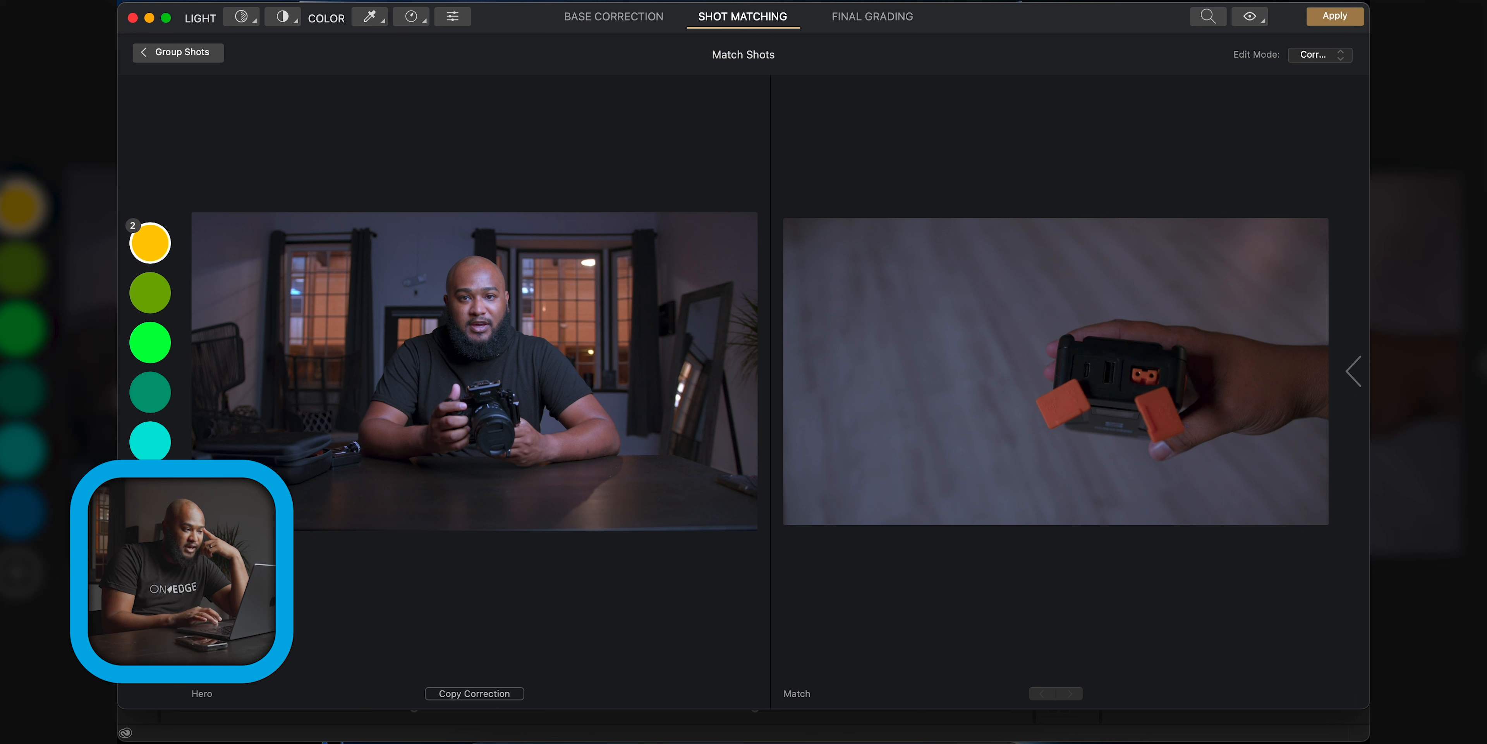
# Adjust the wood surface's tones in the hand close-up with the Highlights/Midtones/Shadows adjustment to match the hero shot
pyautogui.click(248, 17)
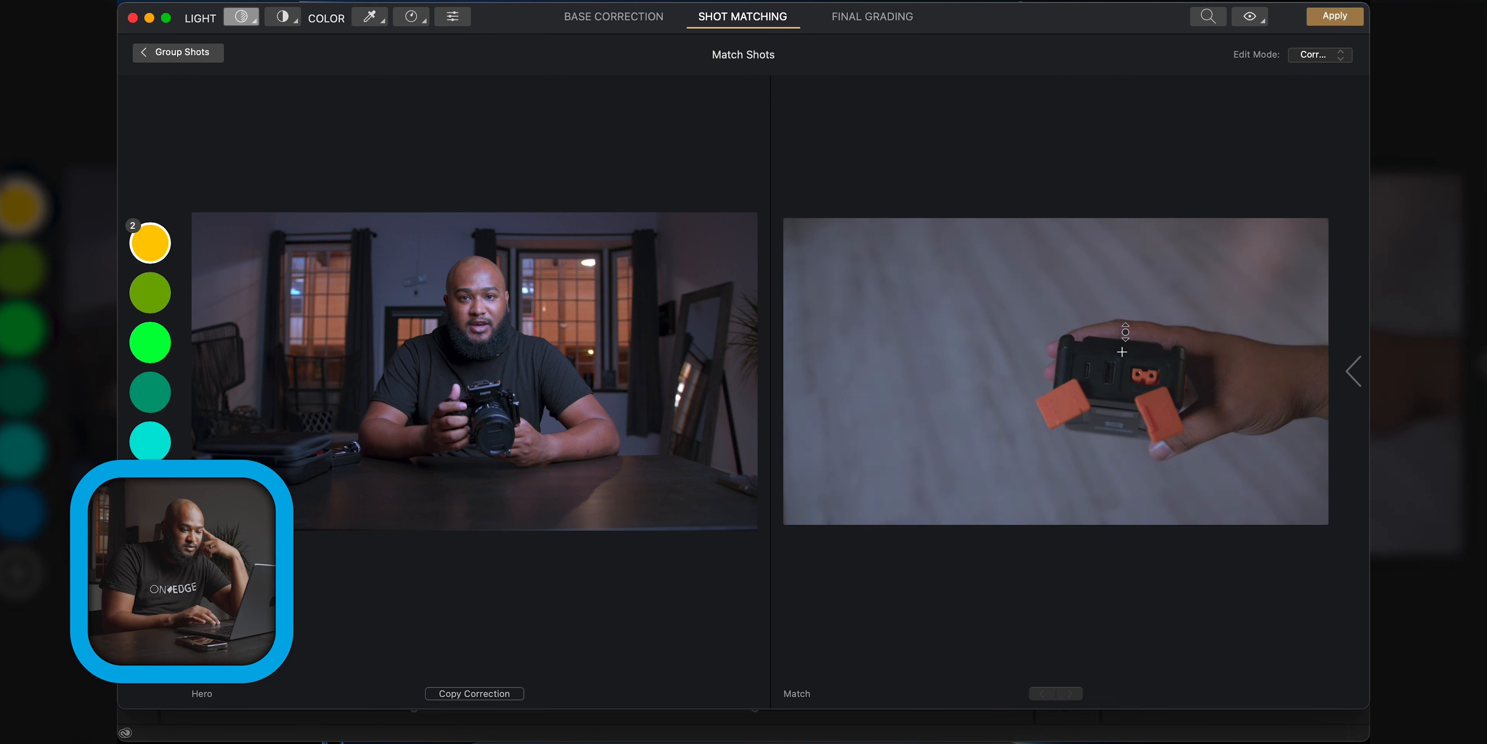
pyautogui.click(884, 338)
pyautogui.moveTo(884, 360); pyautogui.dragTo(885, 378)
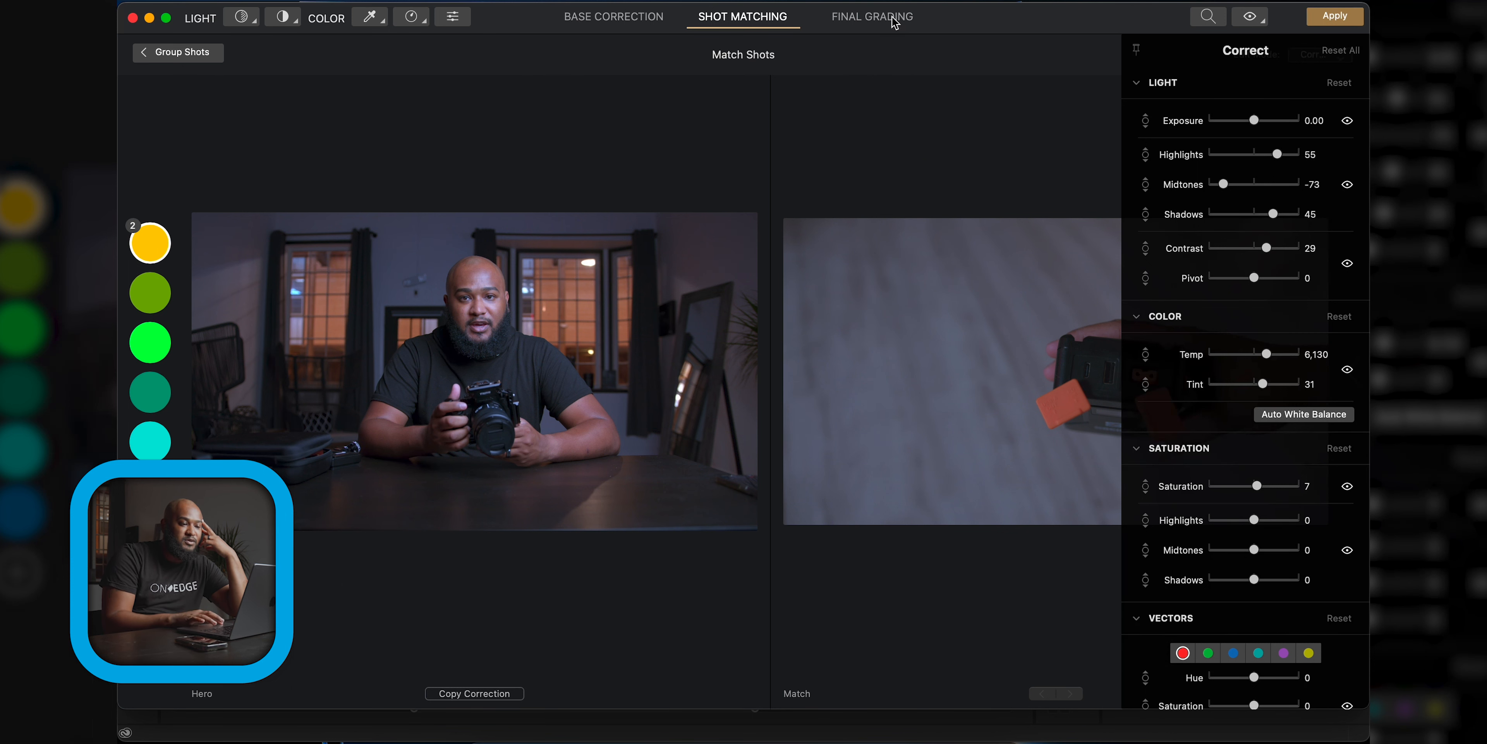
# Start Final Grading for the yellow group and set the grade's Highlights to -31
pyautogui.click(872, 17)
pyautogui.moveTo(1364, 138)
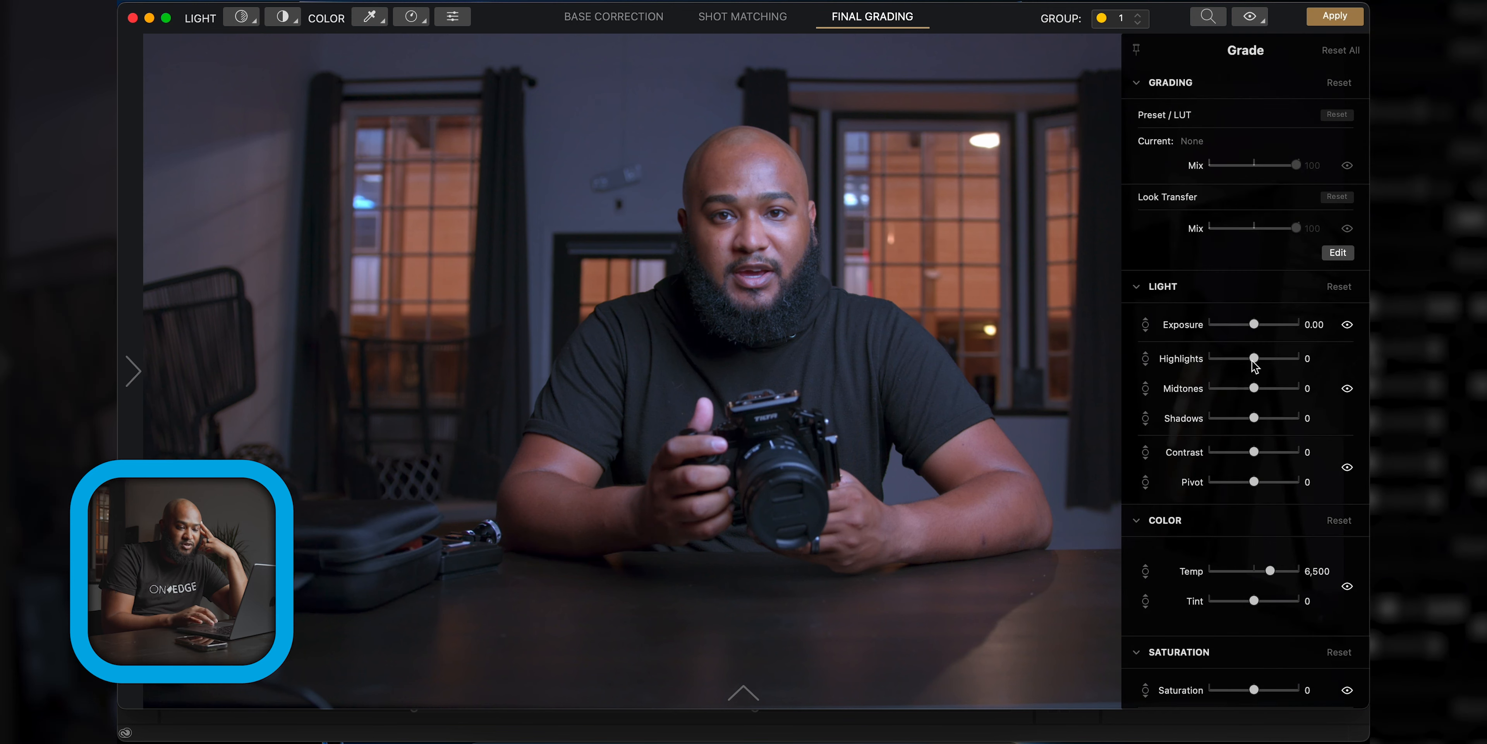
pyautogui.moveTo(1253, 359); pyautogui.dragTo(1241, 366)
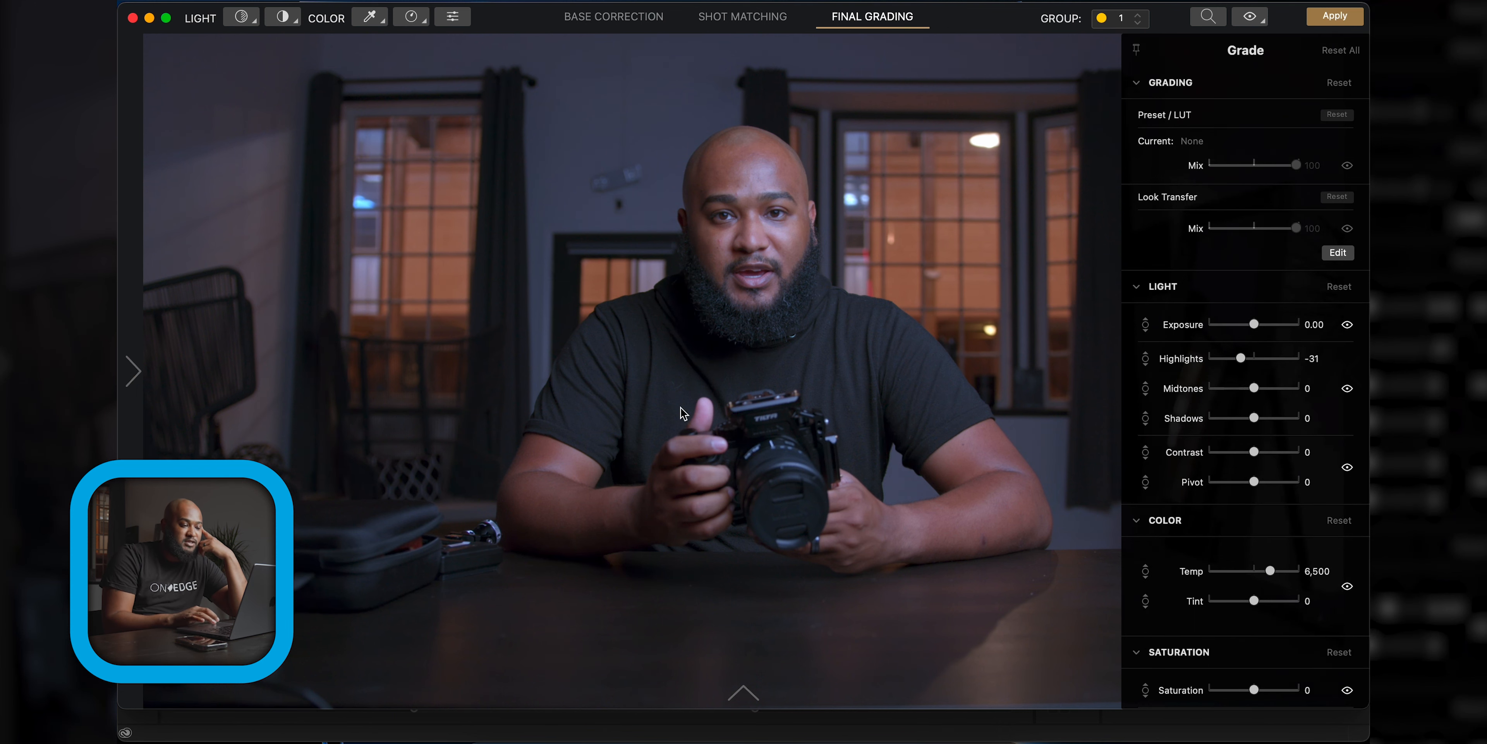
# Browse the recently used looks as candidates for the yellow group's final grade
pyautogui.moveTo(138, 375)
pyautogui.click(242, 304)
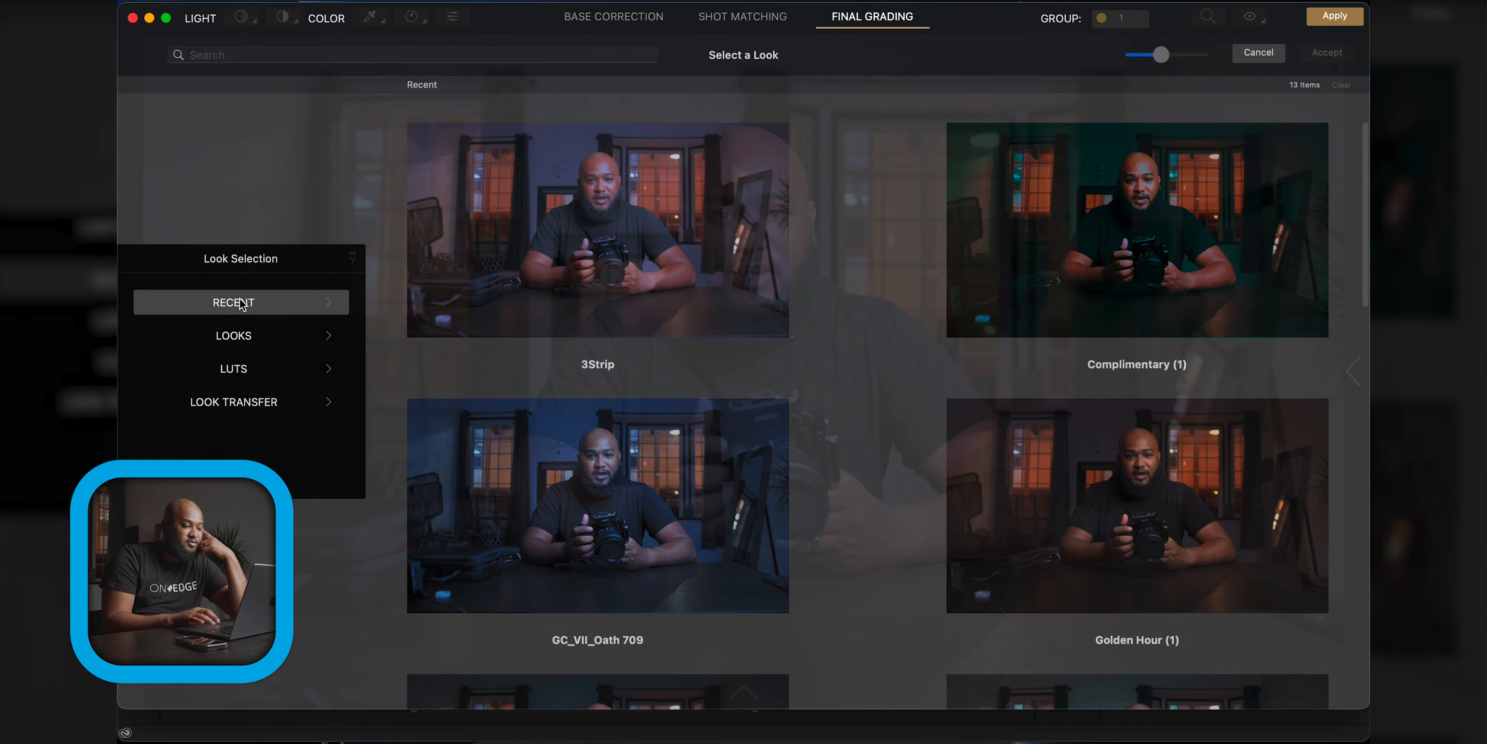
pyautogui.scroll(-6, 691, 370)
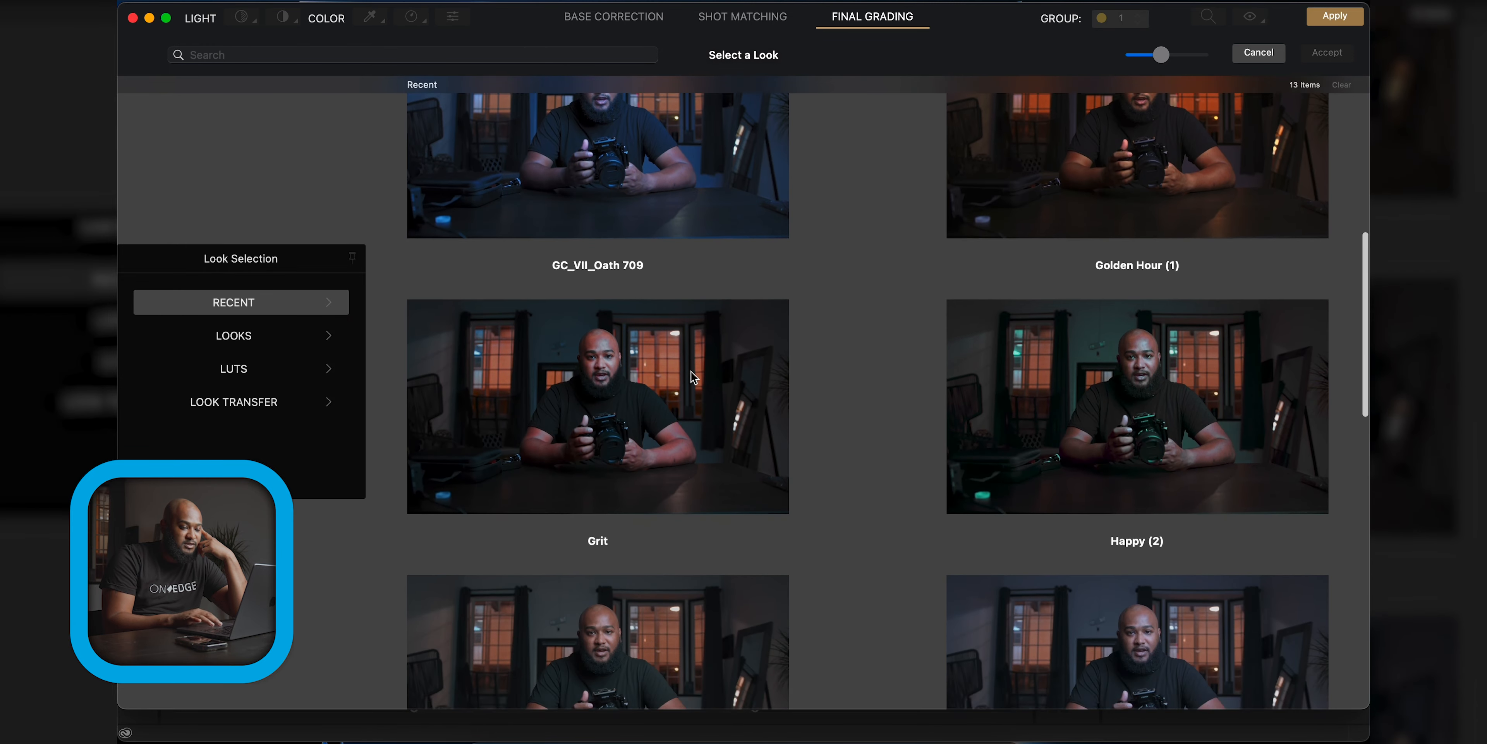
pyautogui.scroll(-15, 691, 371)
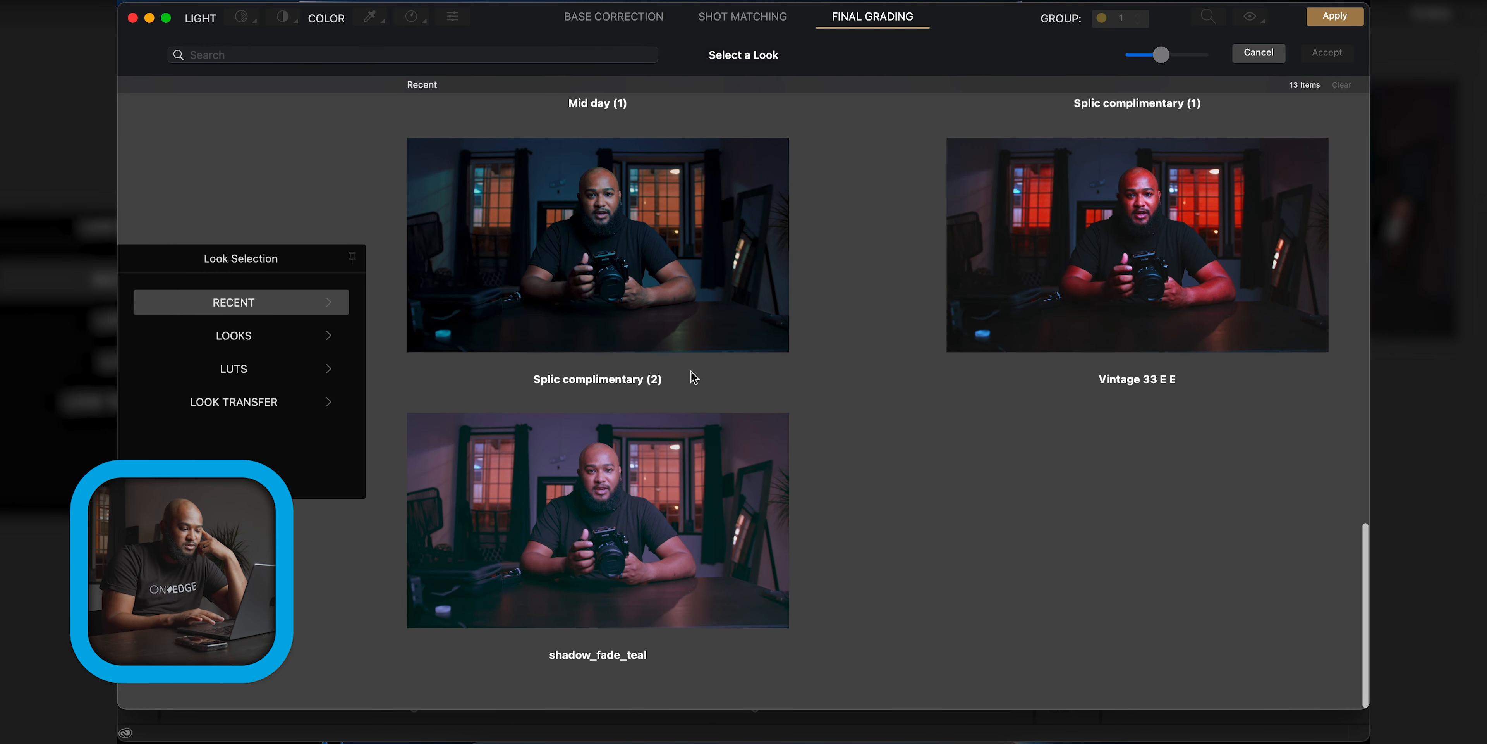
pyautogui.scroll(20, 691, 371)
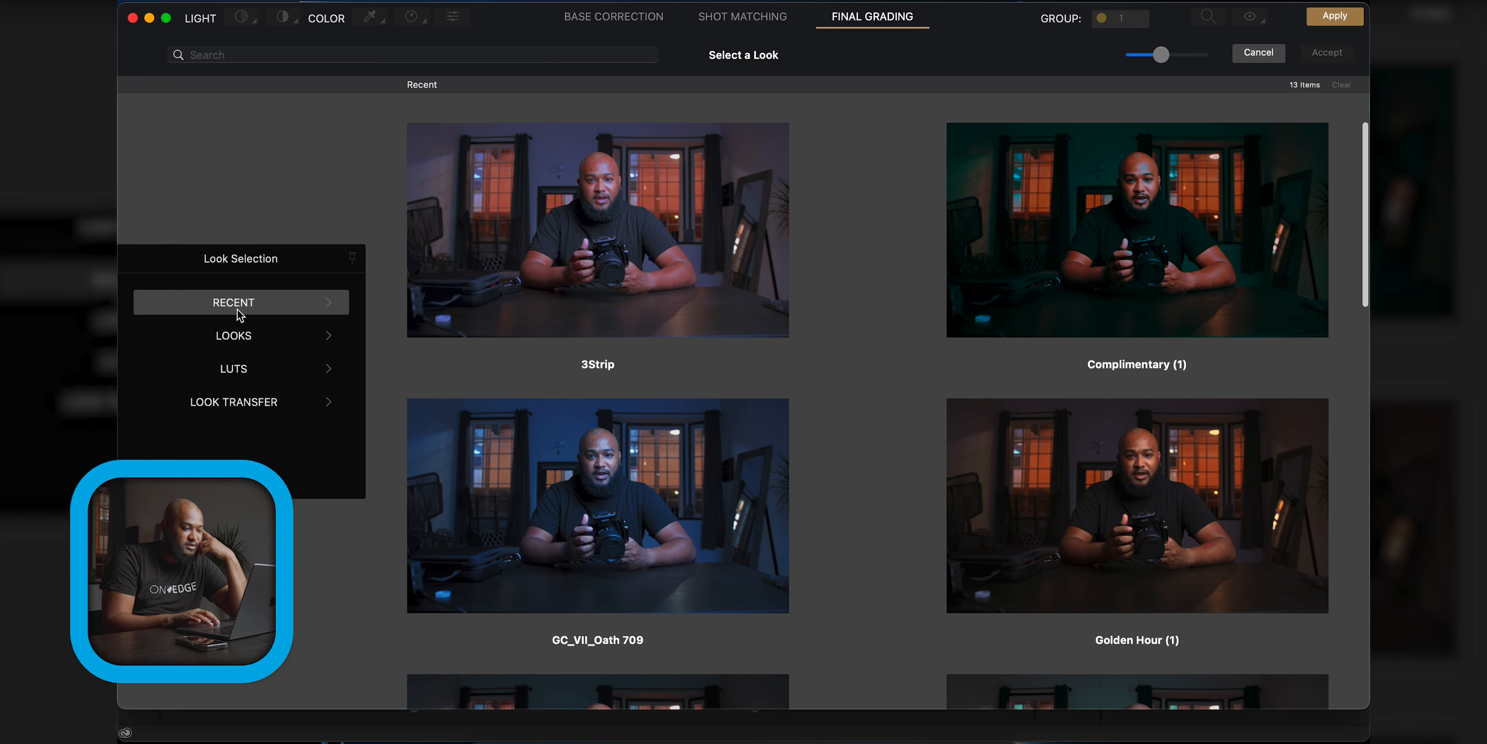
# Browse the Looks library from Color through Genre, Mood, Time-of-Day and Ascend, with the preview thumbnails made smaller
pyautogui.click(243, 340)
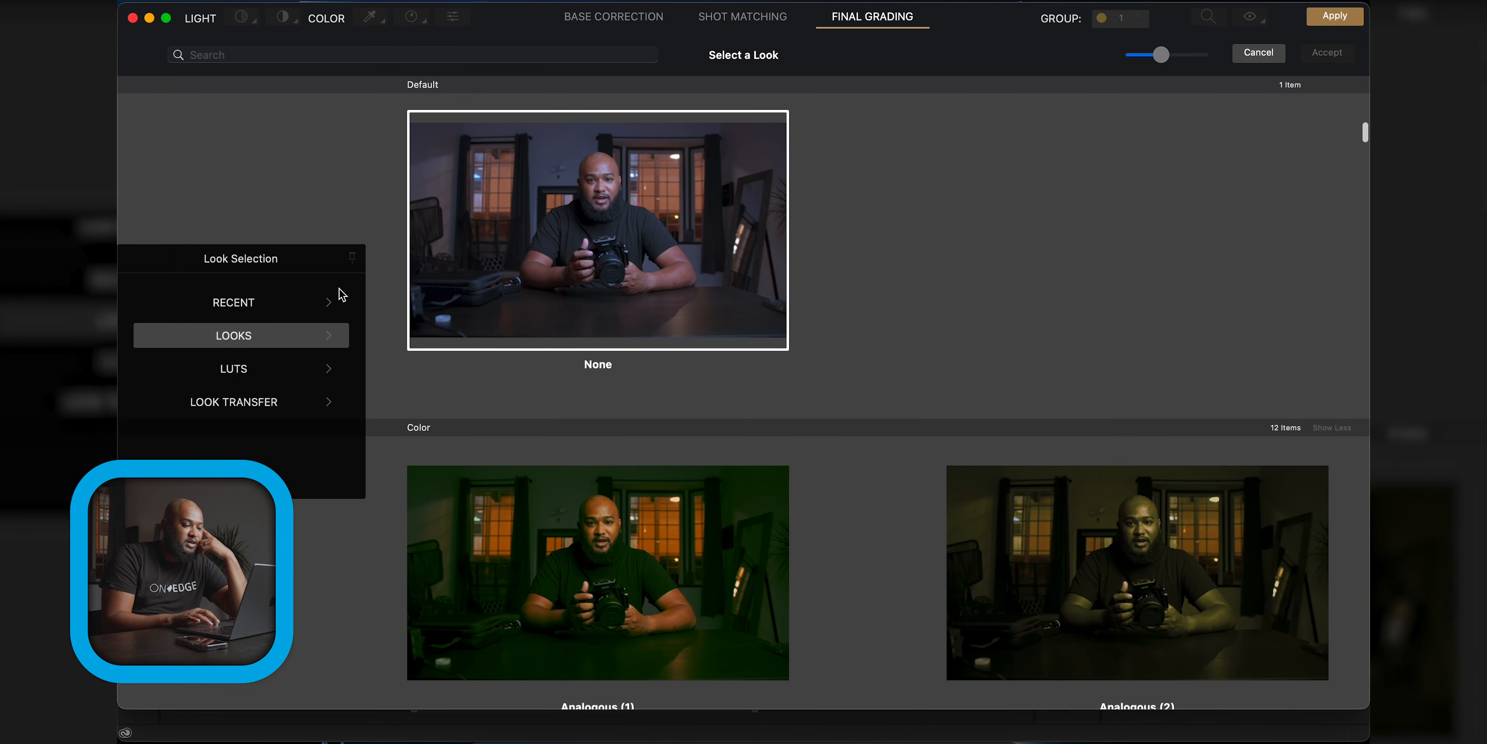
pyautogui.scroll(-5, 564, 347)
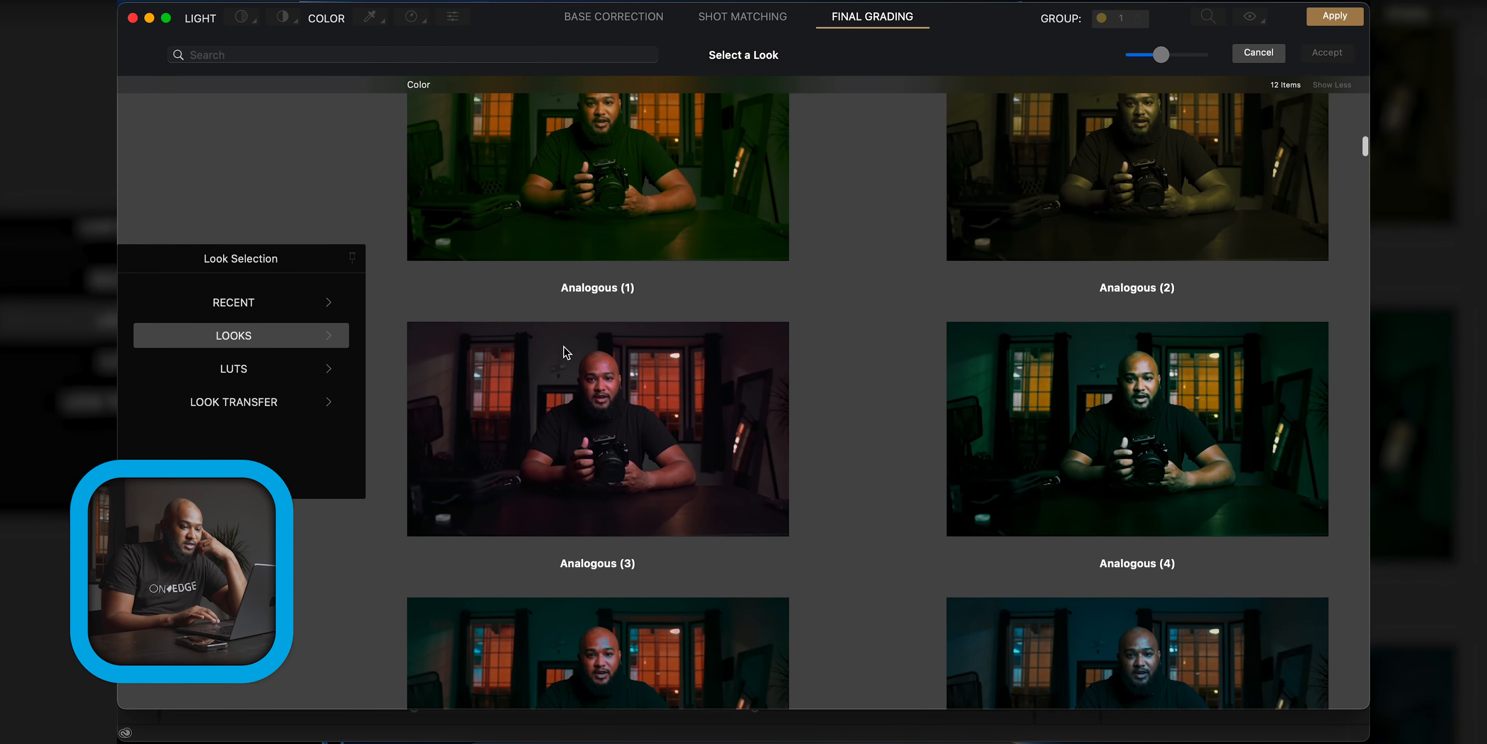
pyautogui.scroll(-1, 564, 346)
pyautogui.moveTo(1166, 56)
pyautogui.mouseDown()
pyautogui.moveTo(1178, 54)
pyautogui.moveTo(1138, 54)
pyautogui.moveTo(1155, 57)
pyautogui.mouseUp()
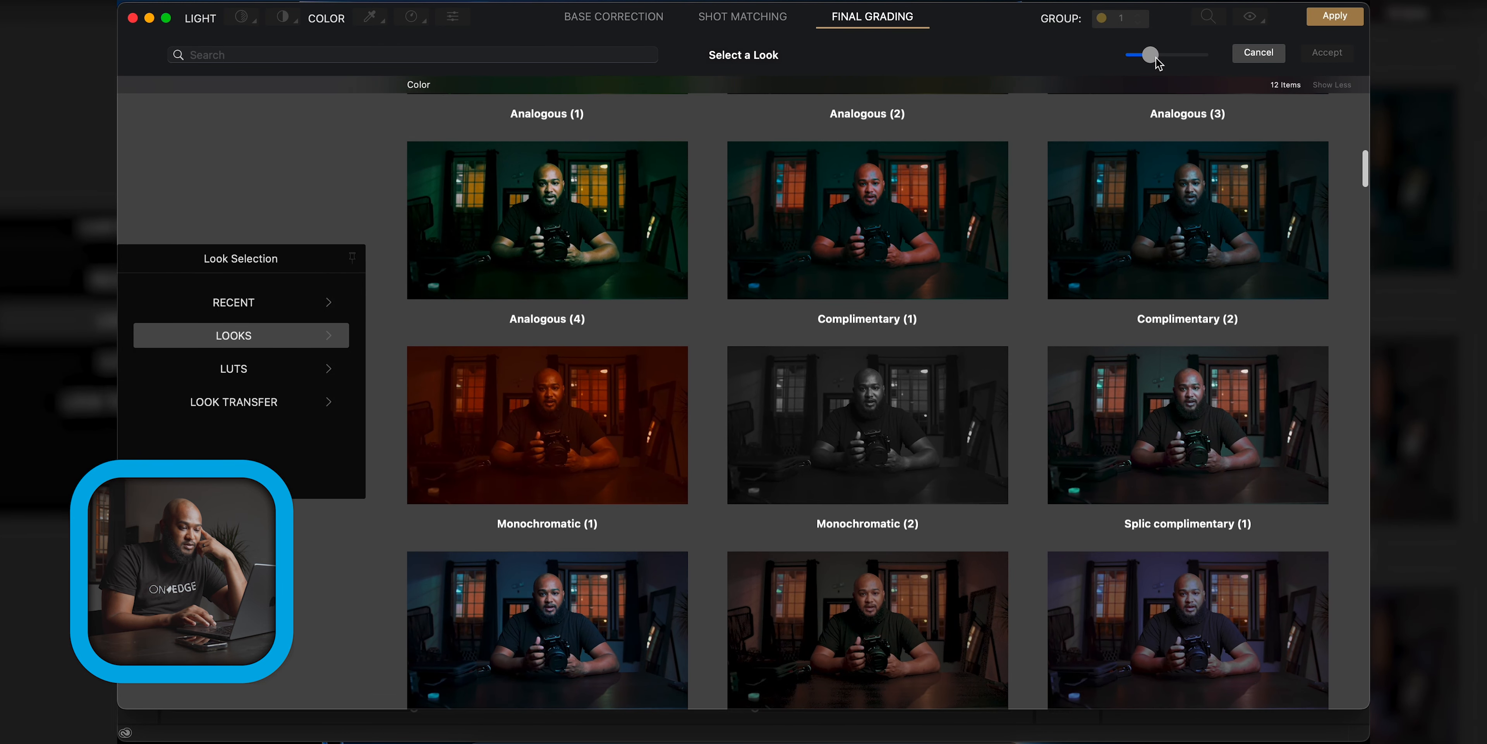
pyautogui.scroll(-20, 944, 357)
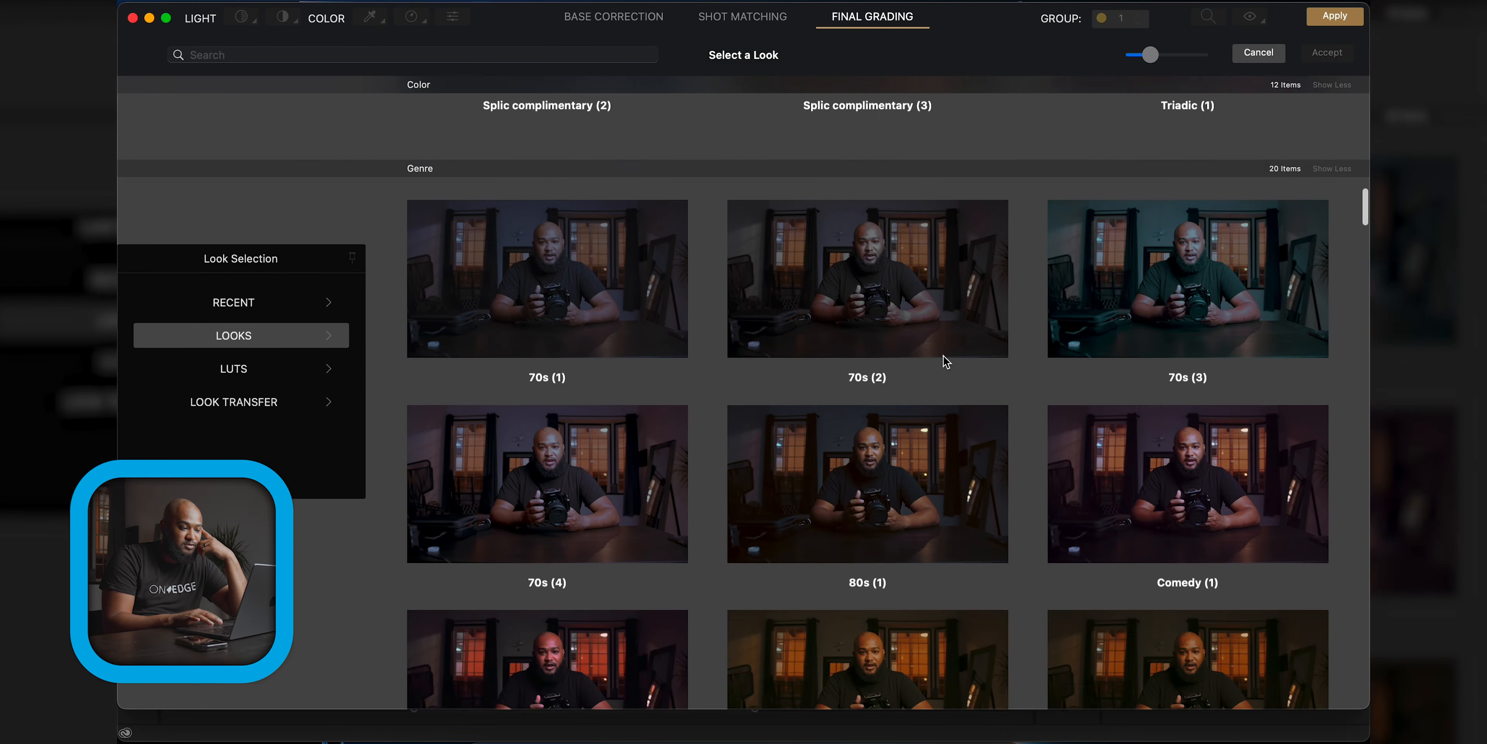
pyautogui.scroll(-12, 943, 356)
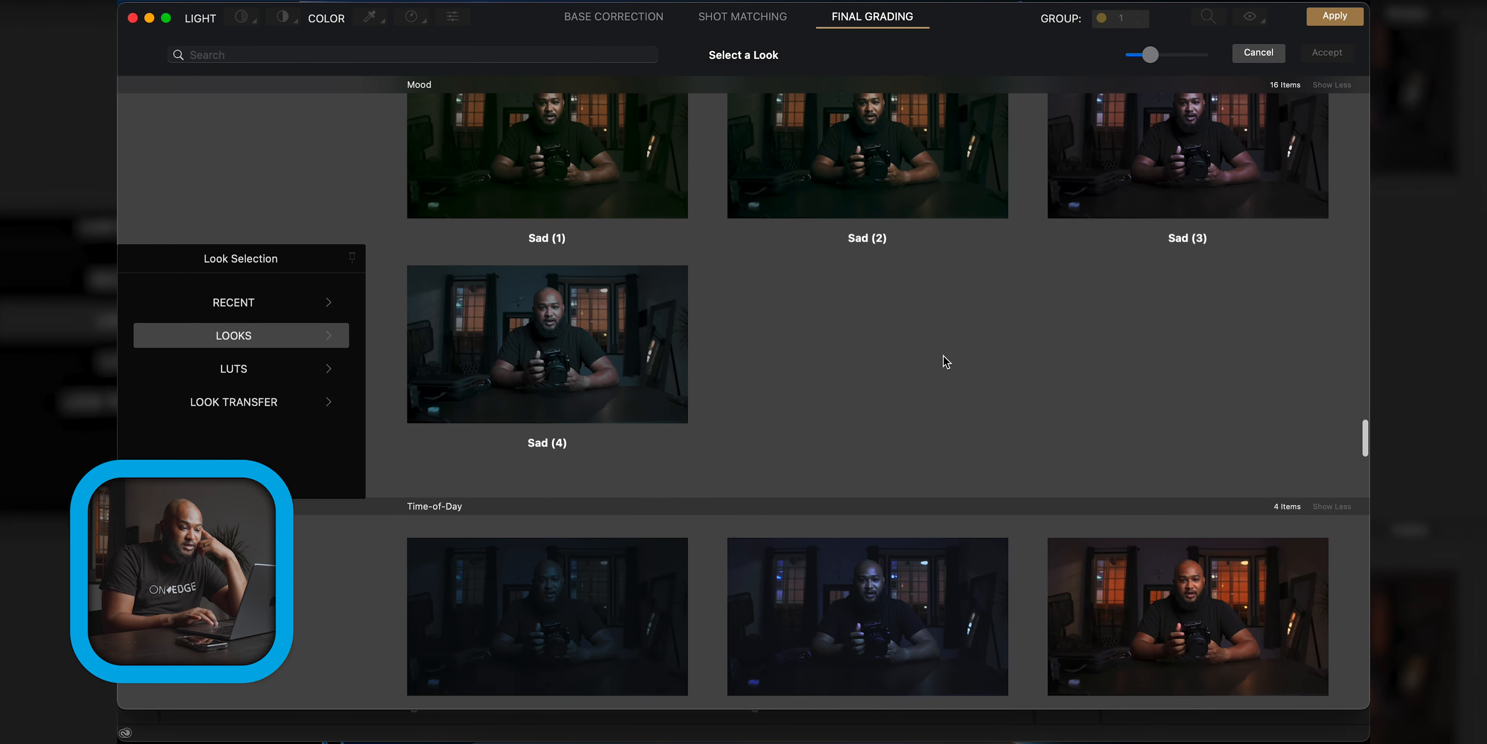
pyautogui.scroll(3, 943, 356)
pyautogui.scroll(-3, 944, 355)
pyautogui.scroll(-8, 945, 361)
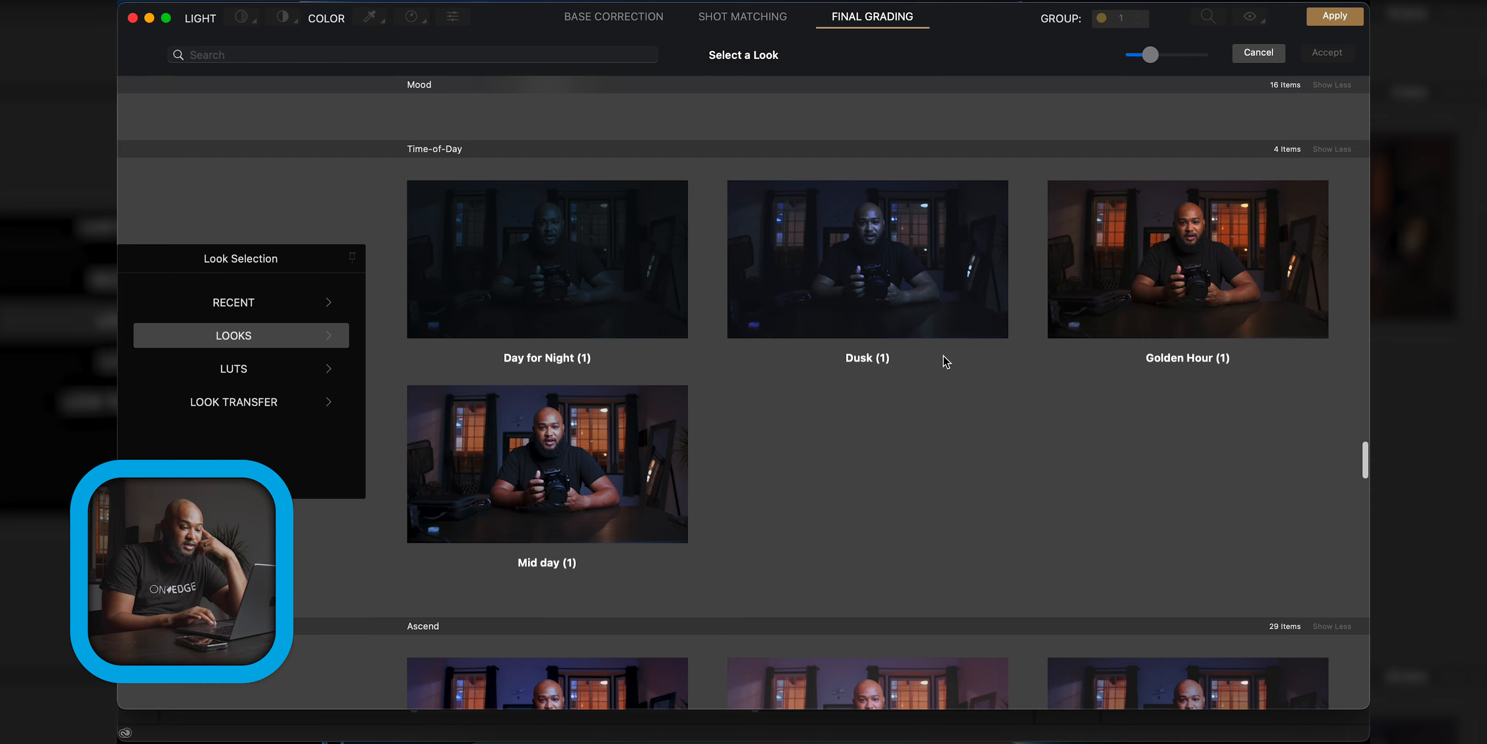
pyautogui.scroll(-10, 945, 361)
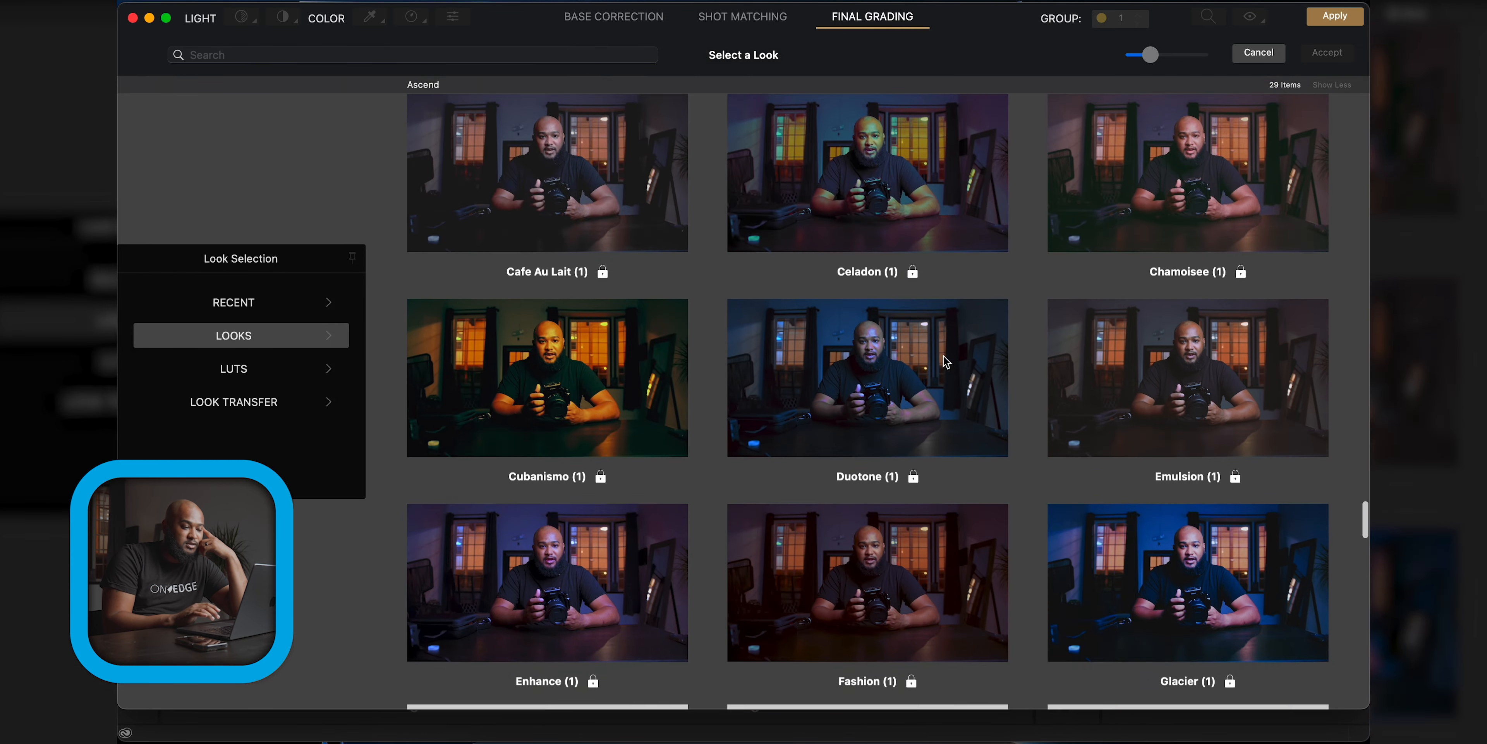
pyautogui.scroll(10, 945, 361)
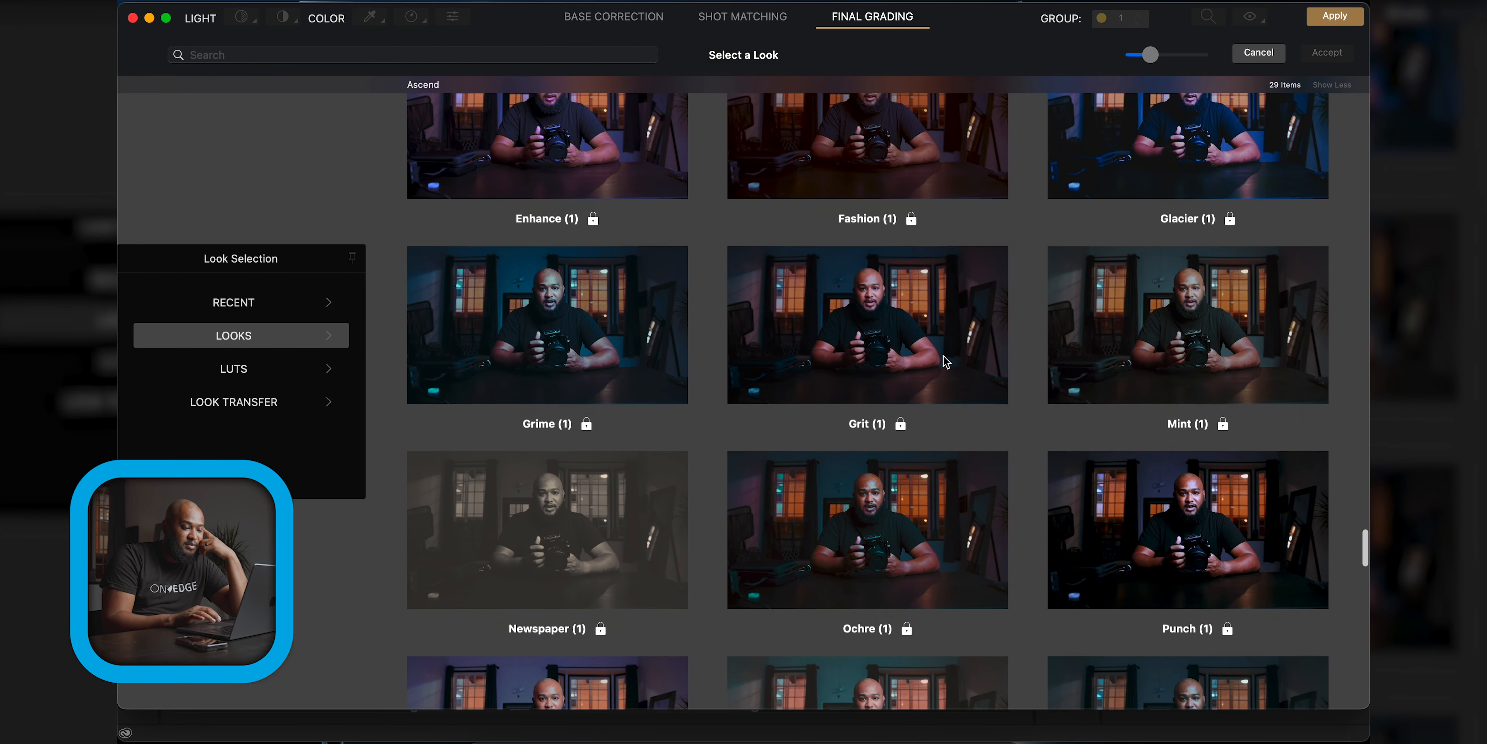
pyautogui.scroll(8, 960, 390)
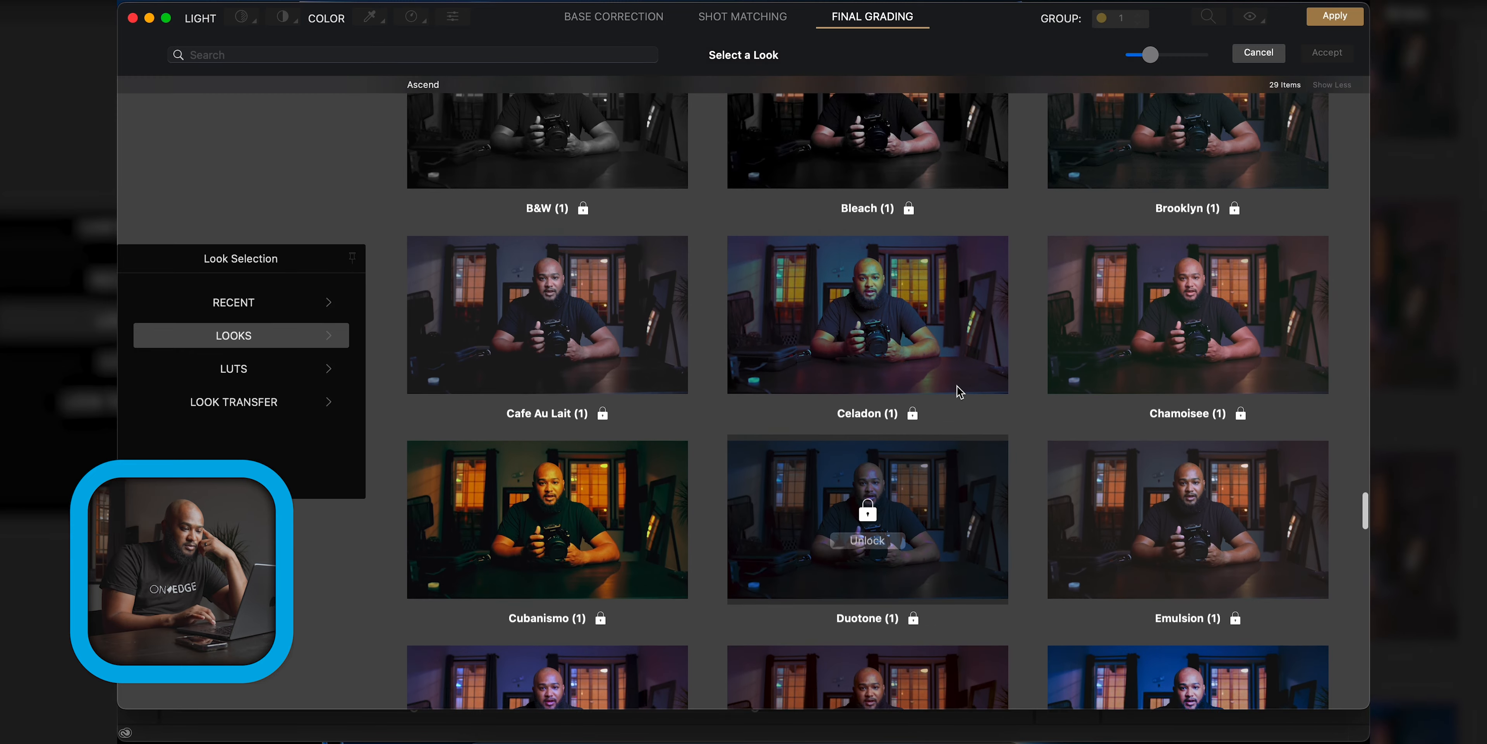
pyautogui.scroll(2, 960, 390)
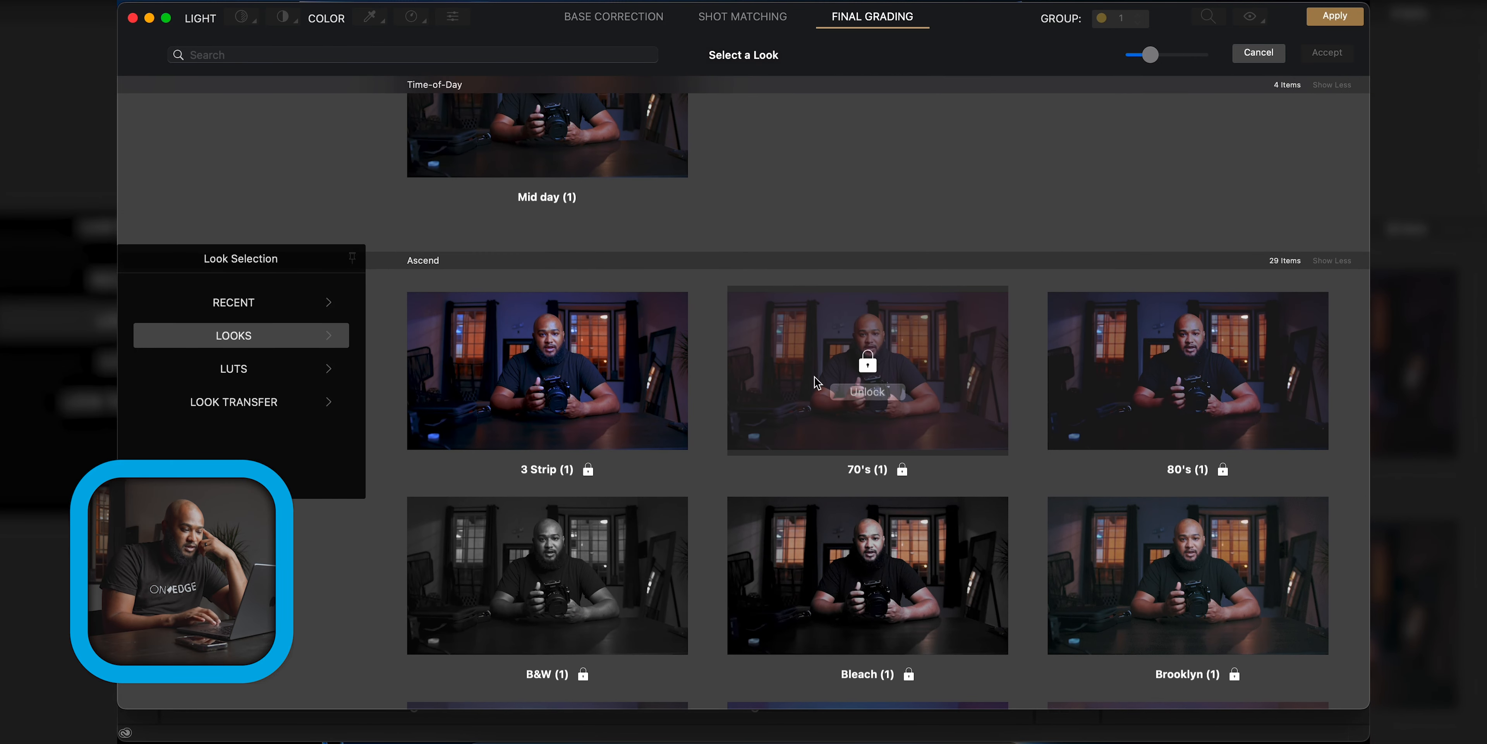
pyautogui.scroll(5, 975, 444)
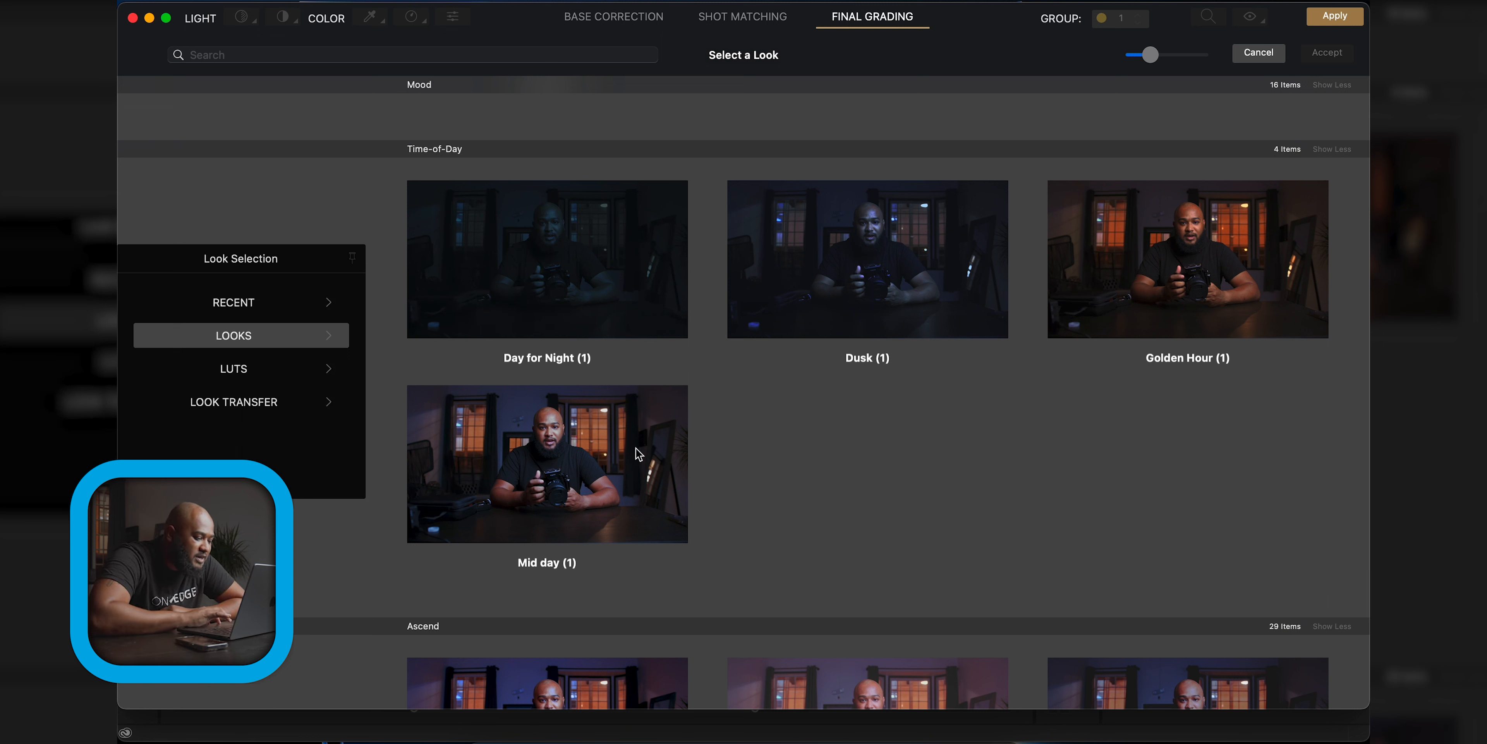
# Apply the Golden Hour (1) look, reduce its Mix to 51, and compare the shot with and without the look
pyautogui.click(1202, 276)
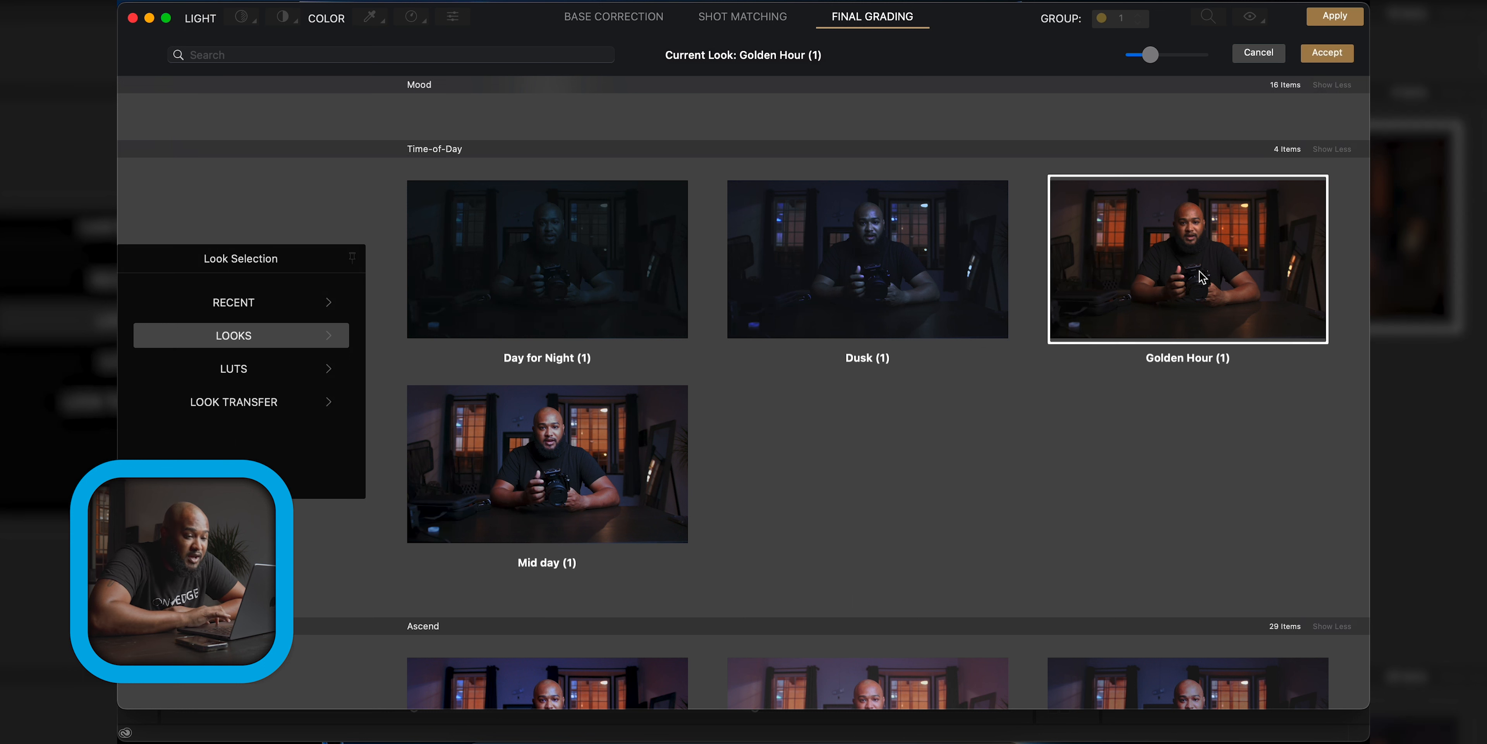
pyautogui.click(1327, 53)
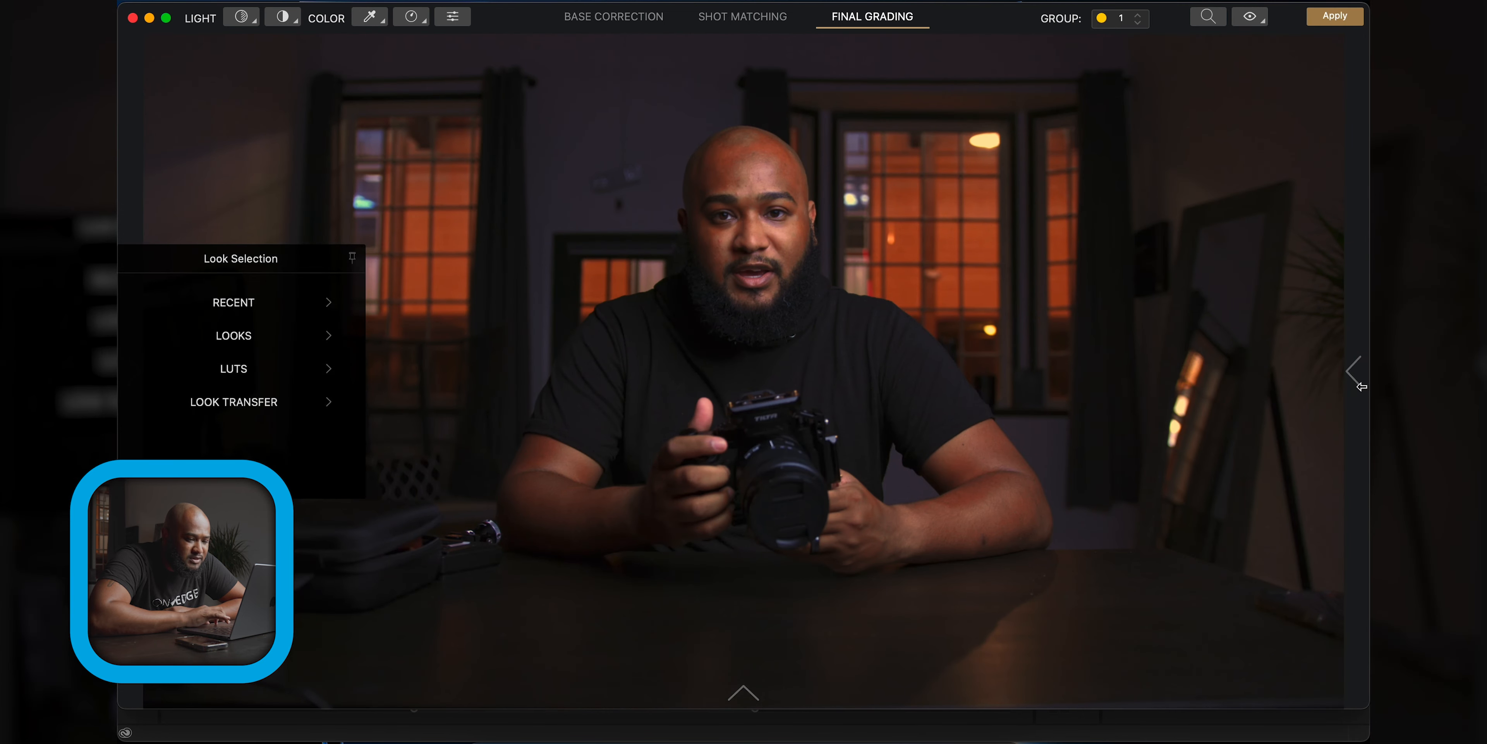
pyautogui.click(1361, 387)
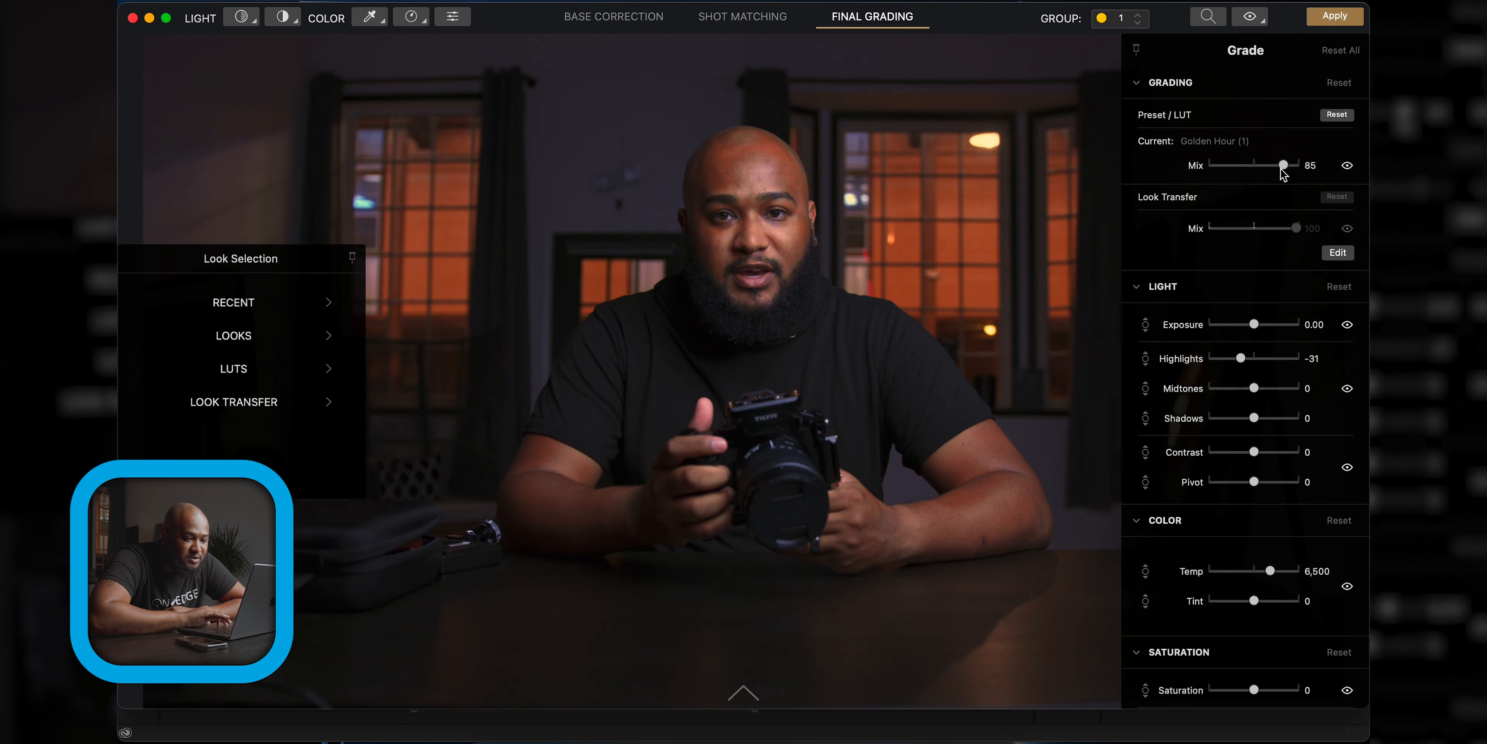
pyautogui.moveTo(1281, 168); pyautogui.dragTo(1262, 169)
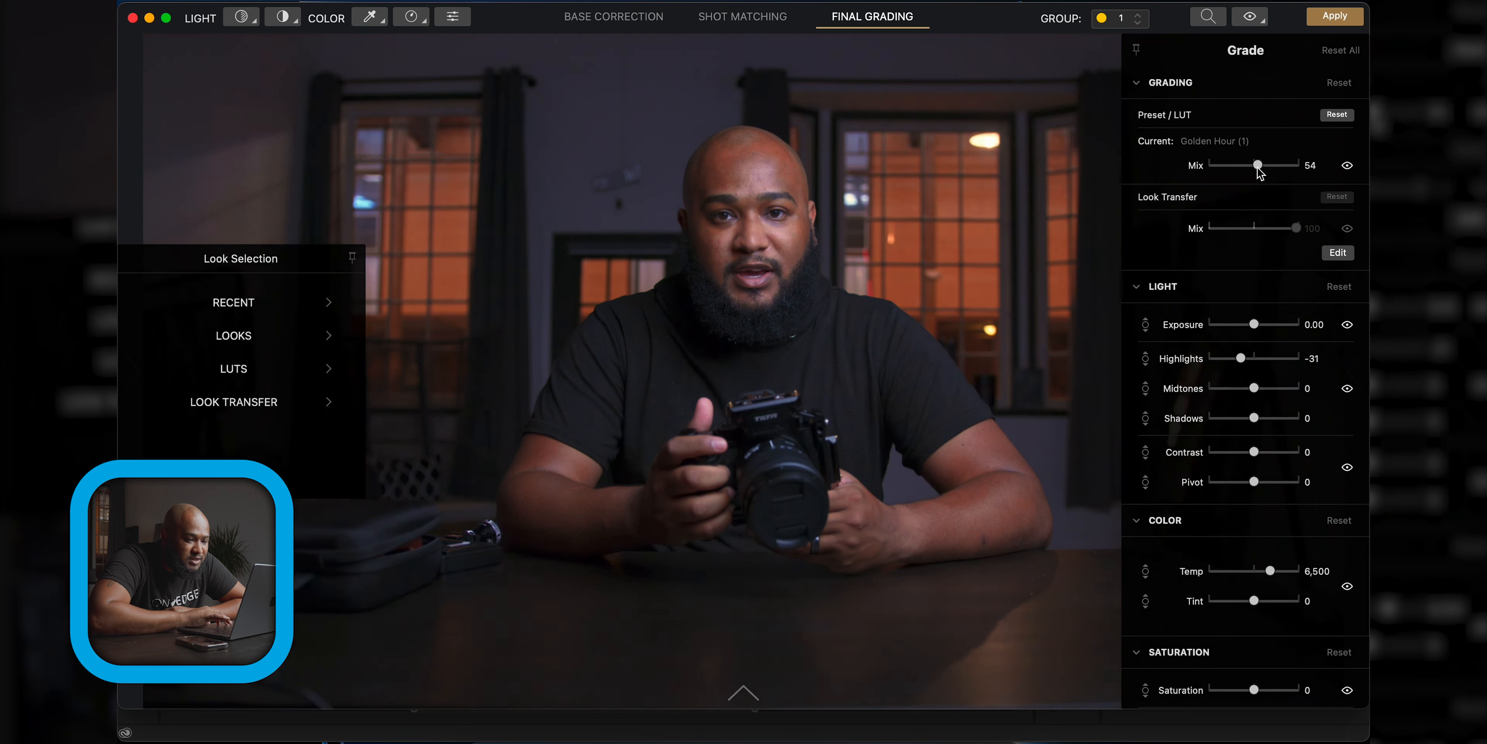
pyautogui.moveTo(1256, 168); pyautogui.dragTo(1254, 168)
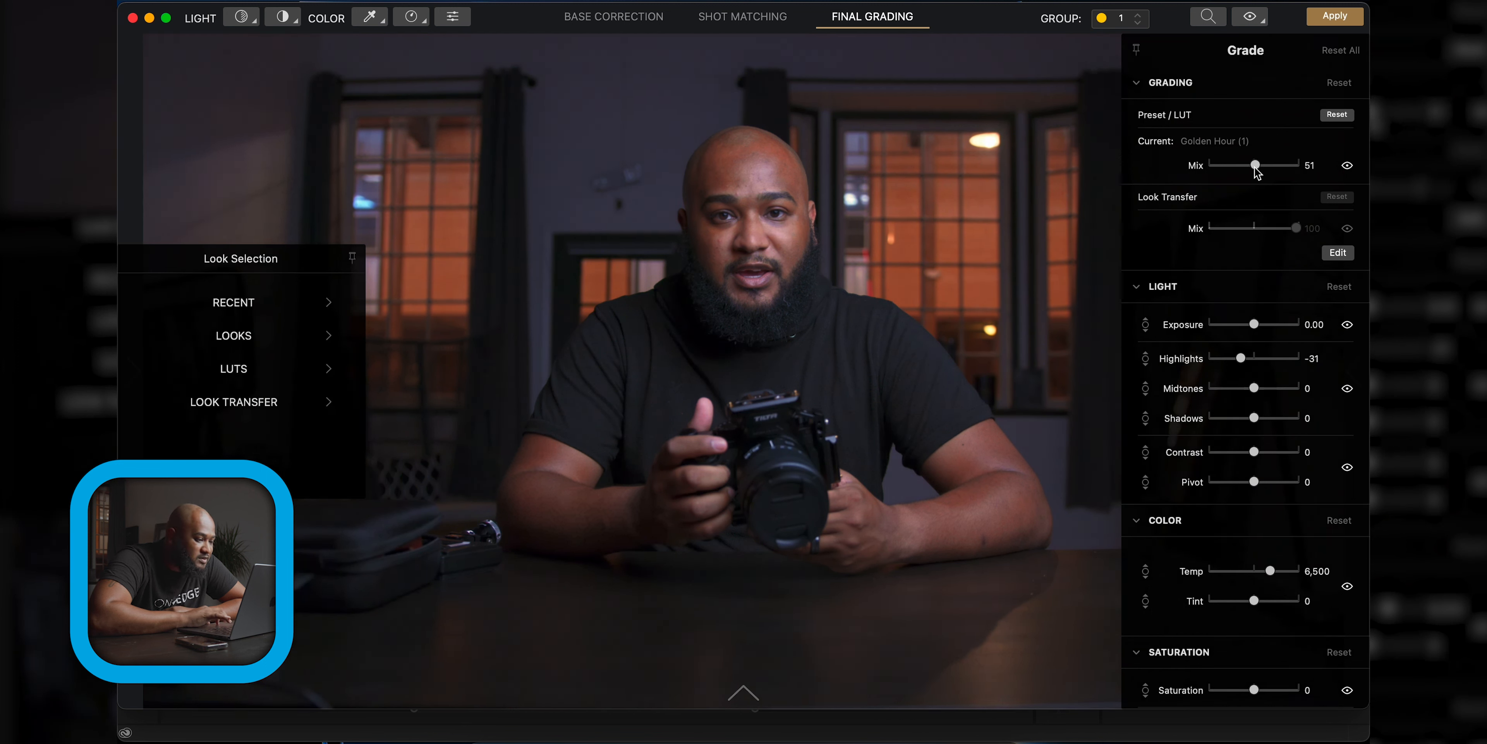
pyautogui.click(1347, 166)
pyautogui.click(1348, 166)
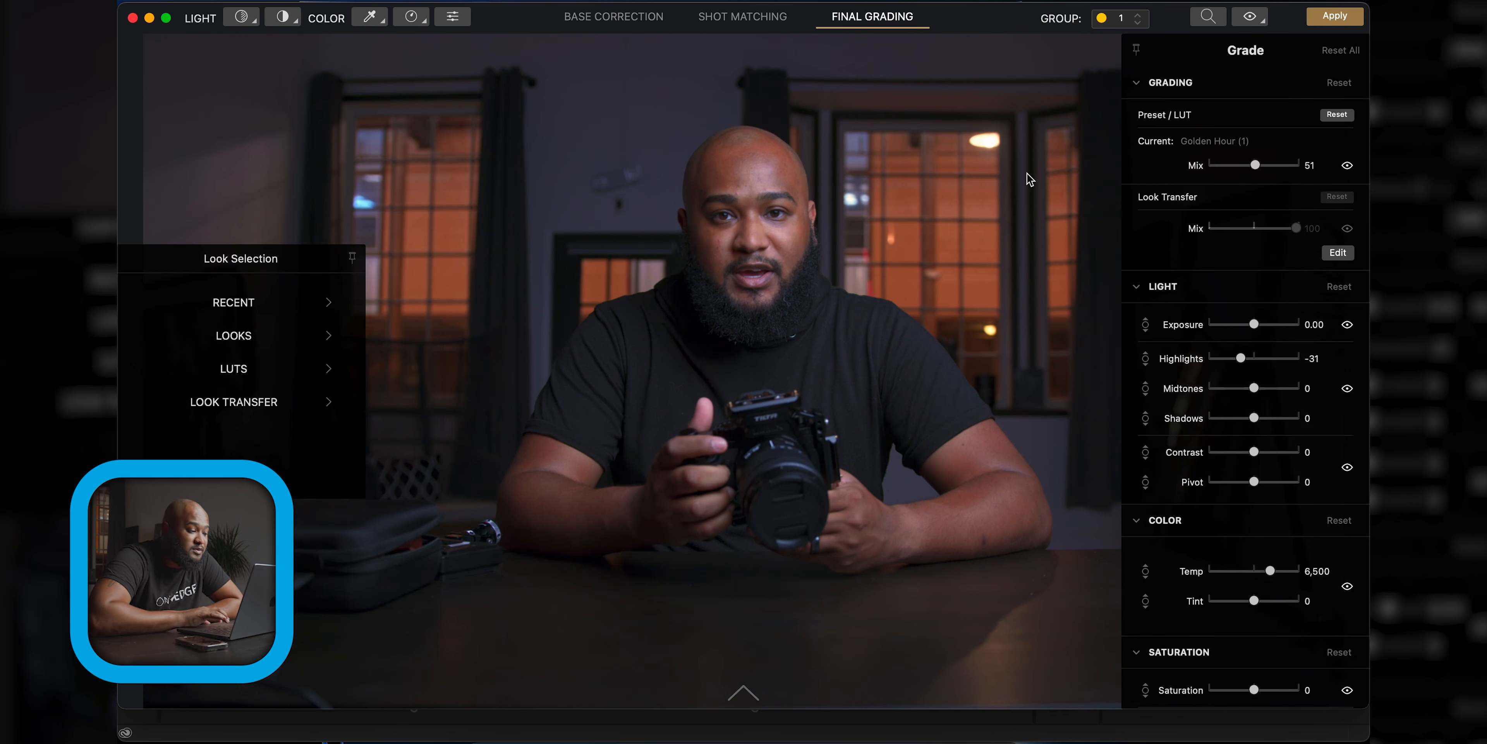
# Replace the current look with Happy (1) from the Mood looks and set its Mix to 57
pyautogui.click(317, 335)
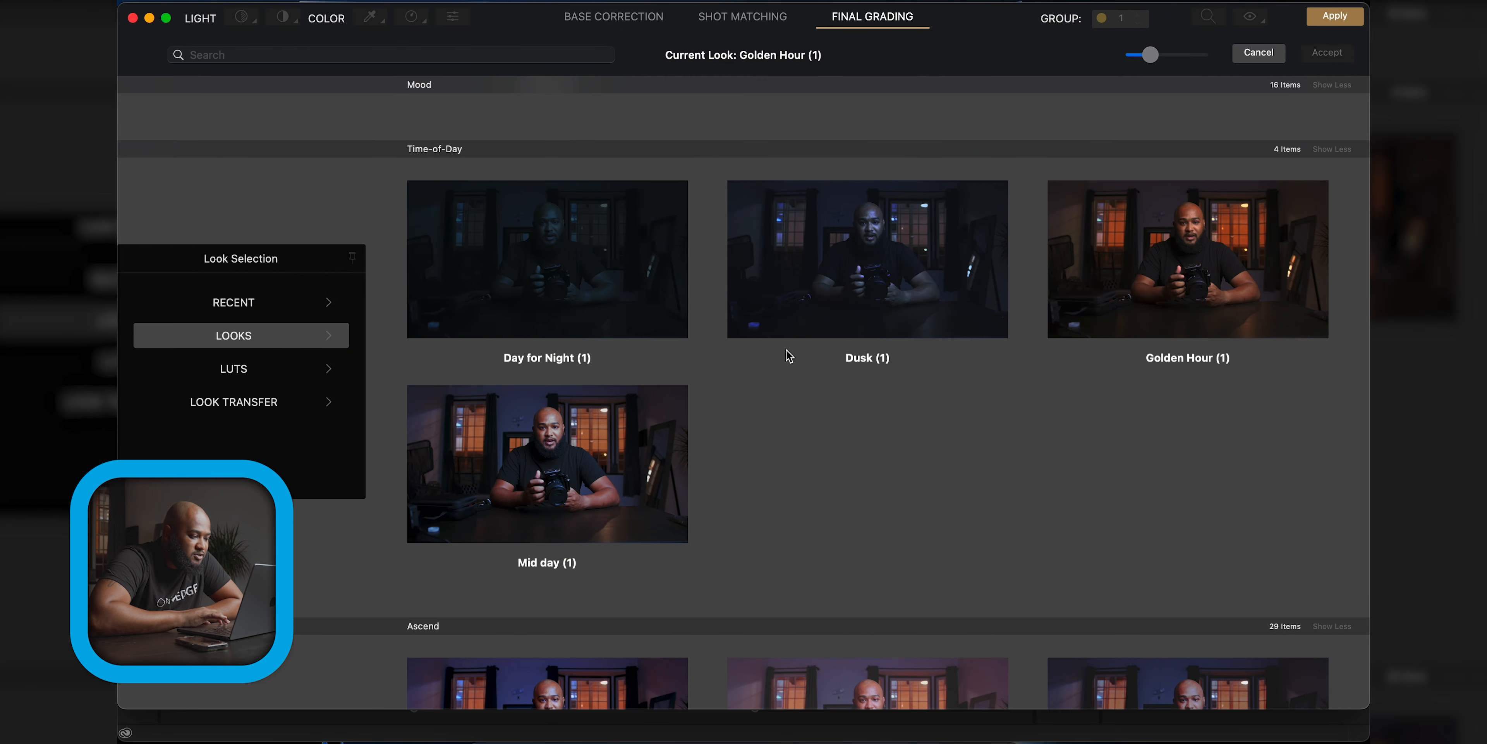
pyautogui.scroll(5, 788, 353)
pyautogui.scroll(10, 788, 353)
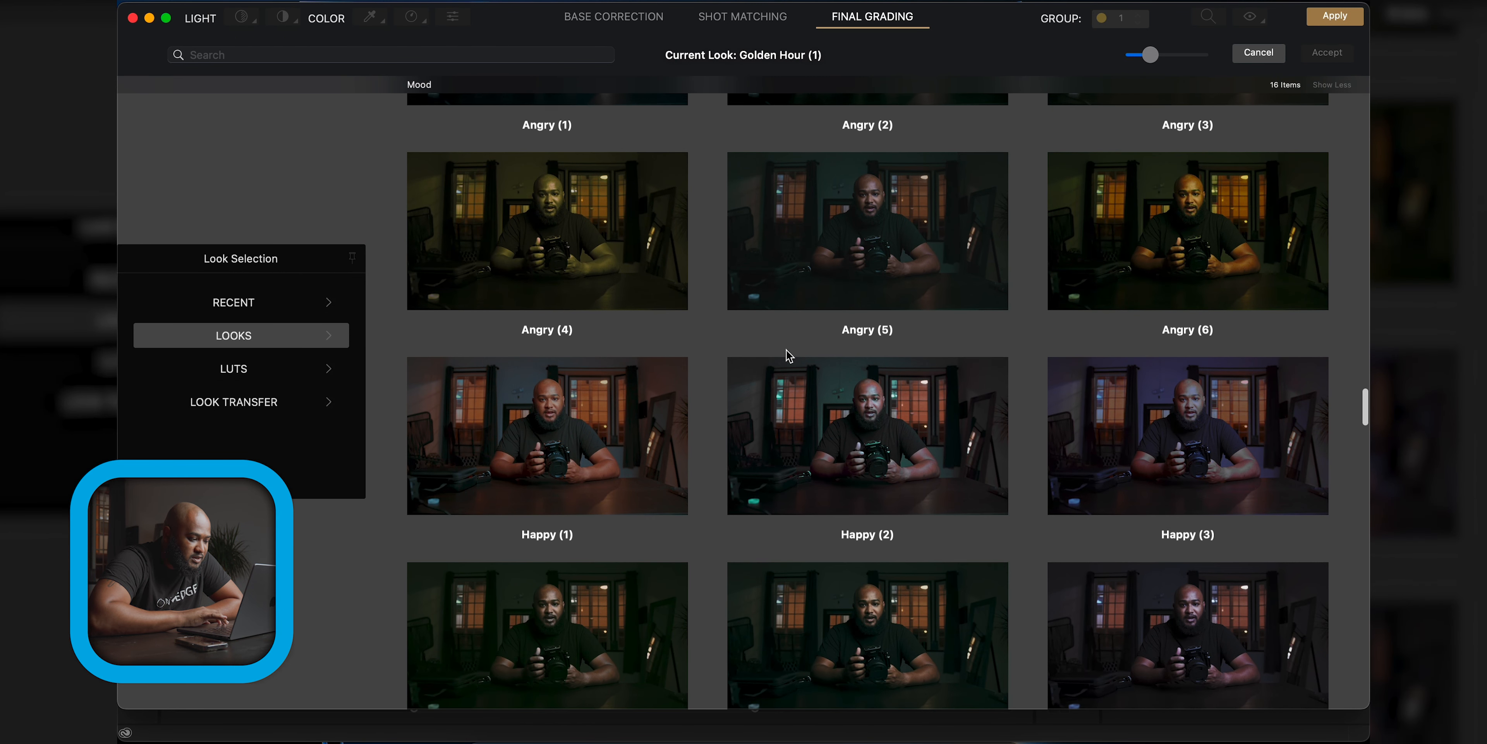
pyautogui.click(502, 448)
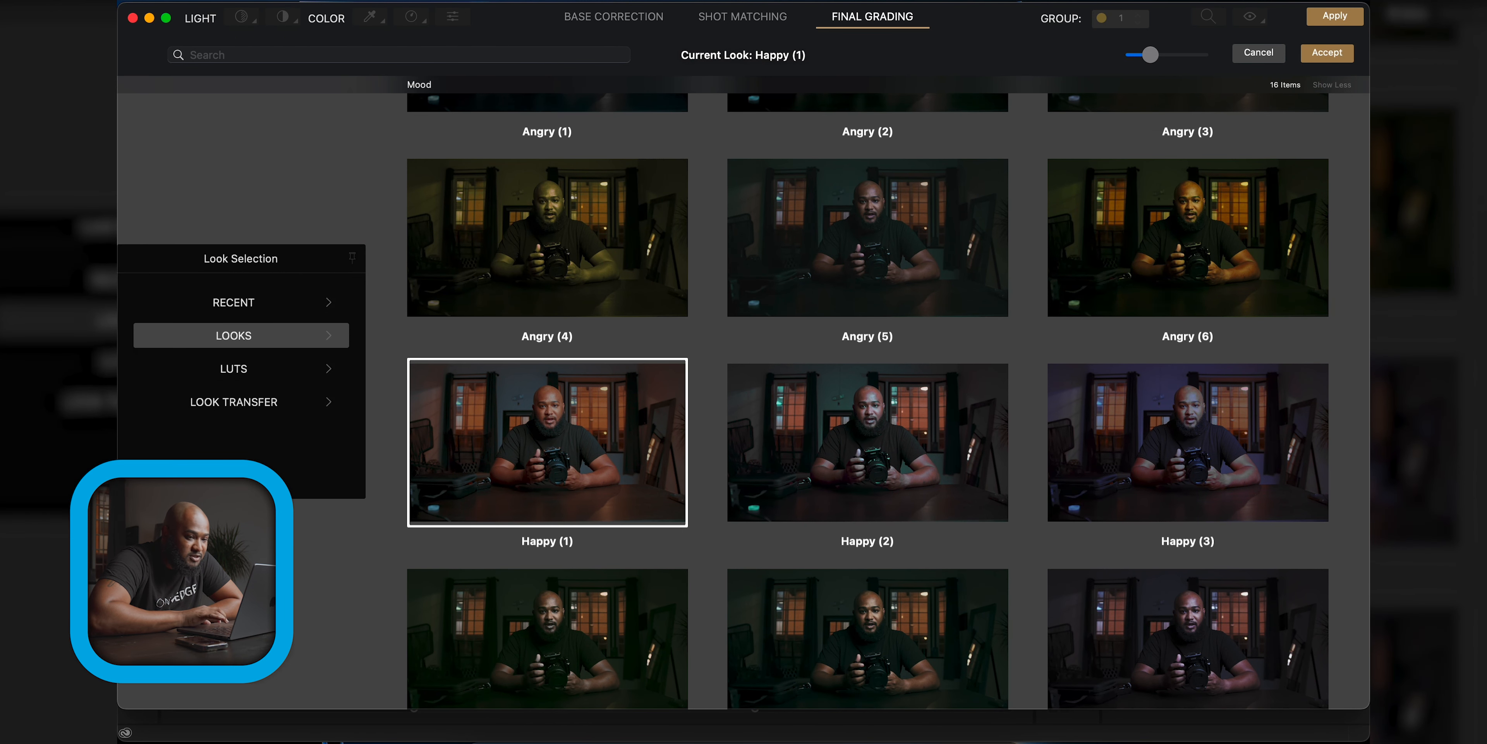
pyautogui.click(1327, 53)
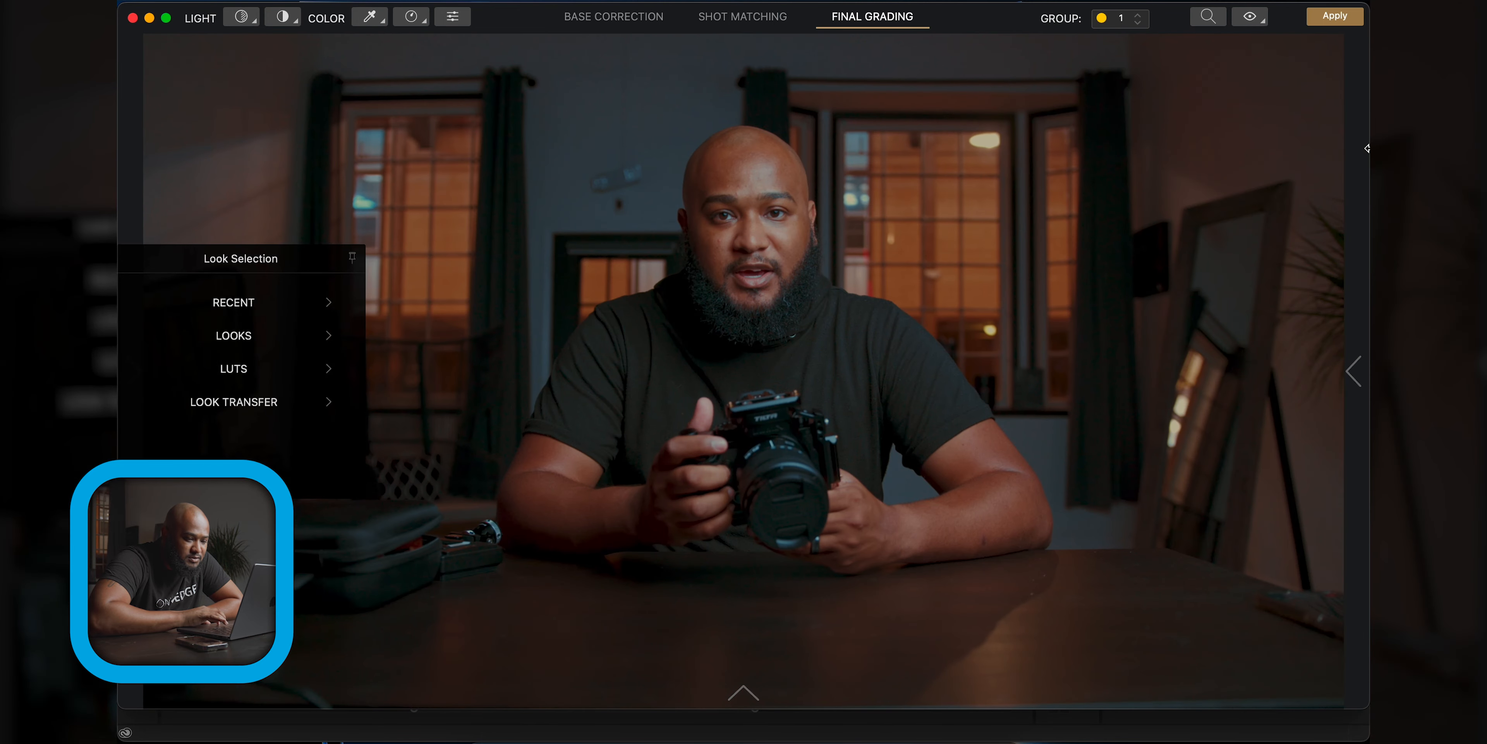
pyautogui.moveTo(1296, 165); pyautogui.dragTo(1264, 169)
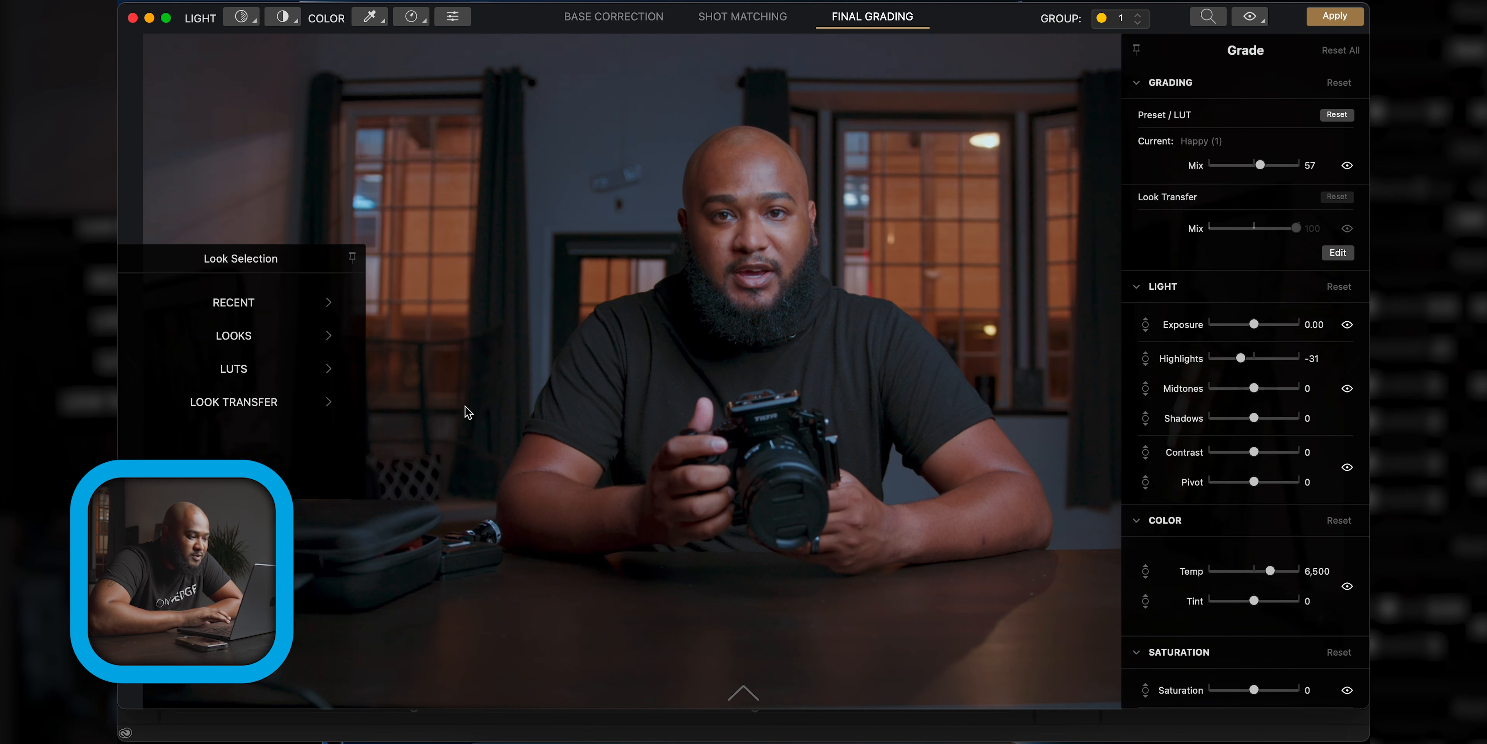
# Browse the Looks library back from Mood through Location and Genre to Color for another candidate look
pyautogui.click(301, 335)
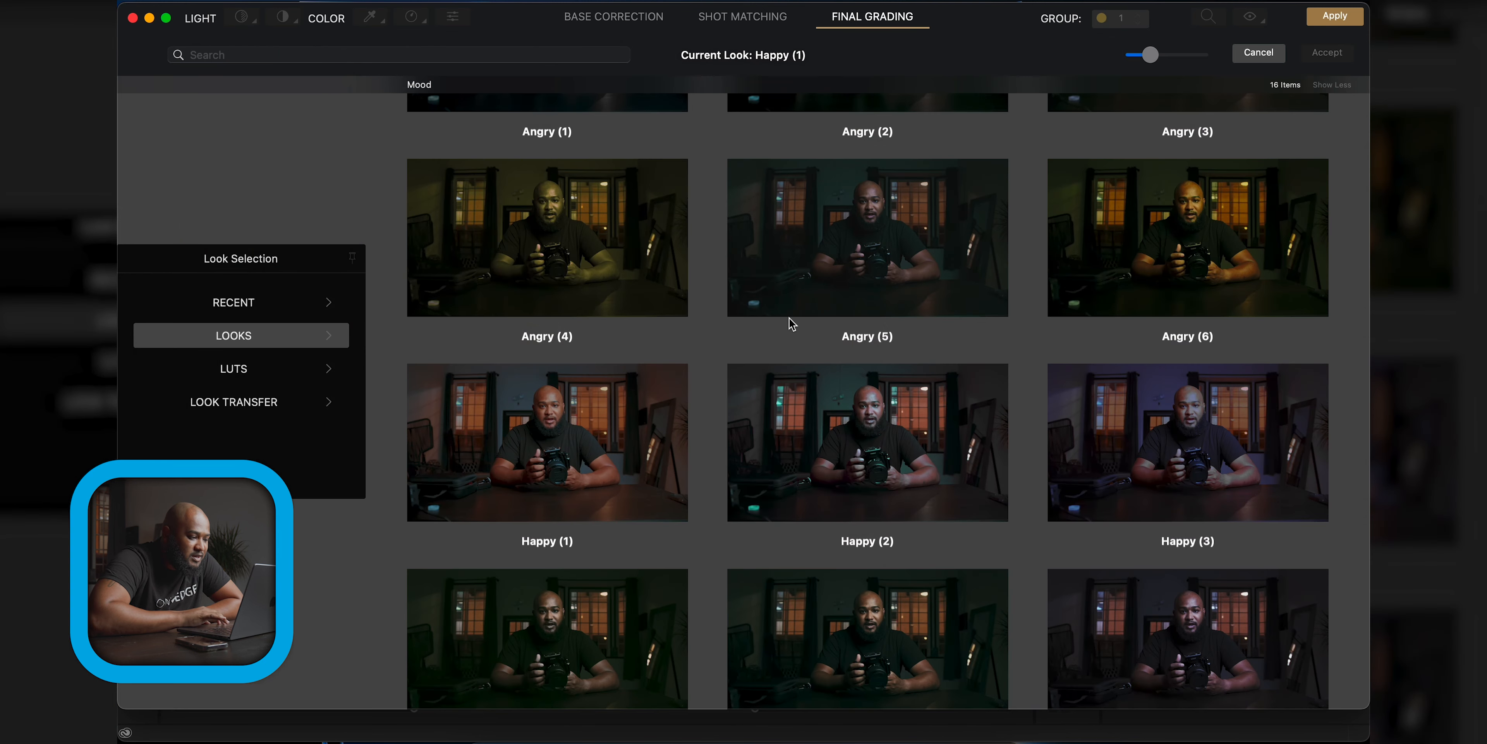
pyautogui.scroll(5, 790, 325)
pyautogui.scroll(8, 789, 325)
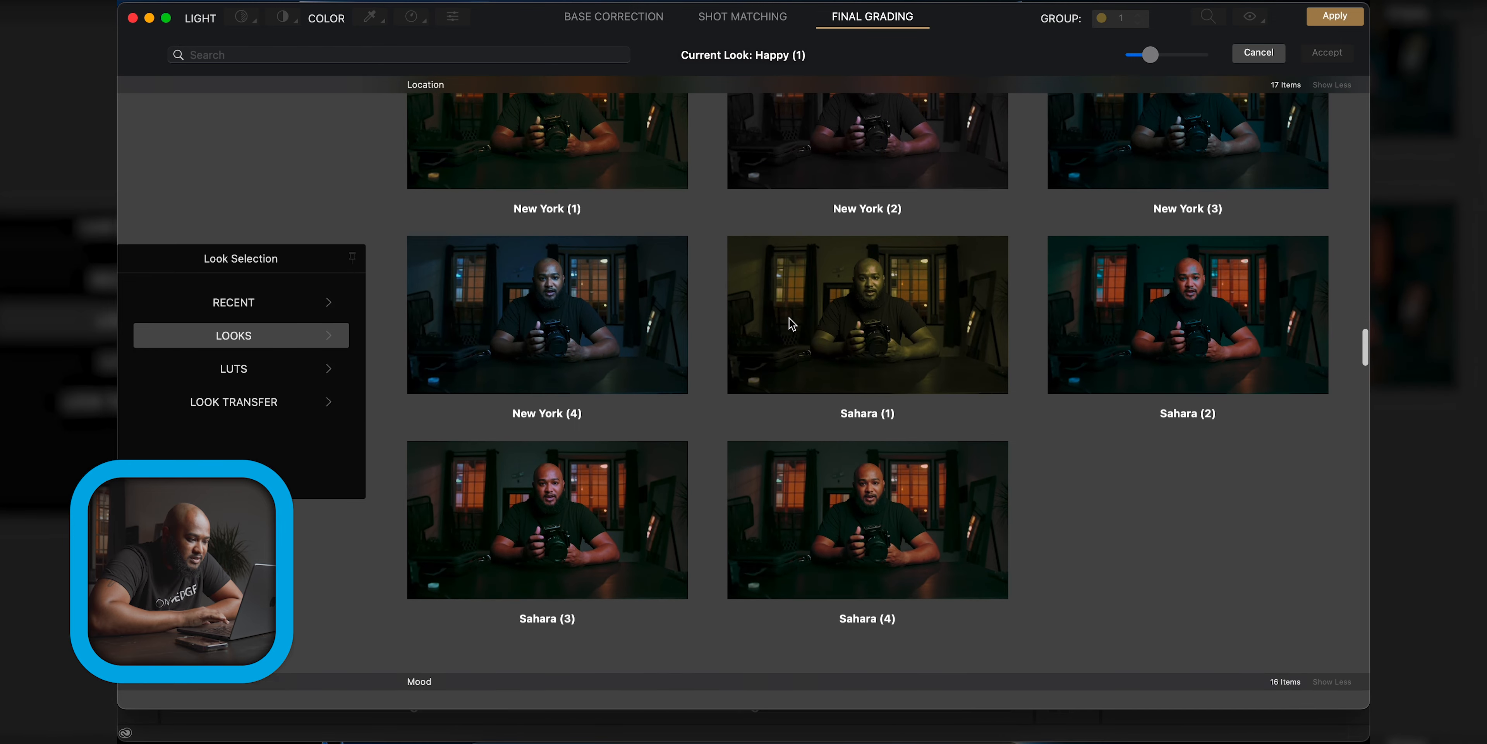
pyautogui.scroll(8, 792, 324)
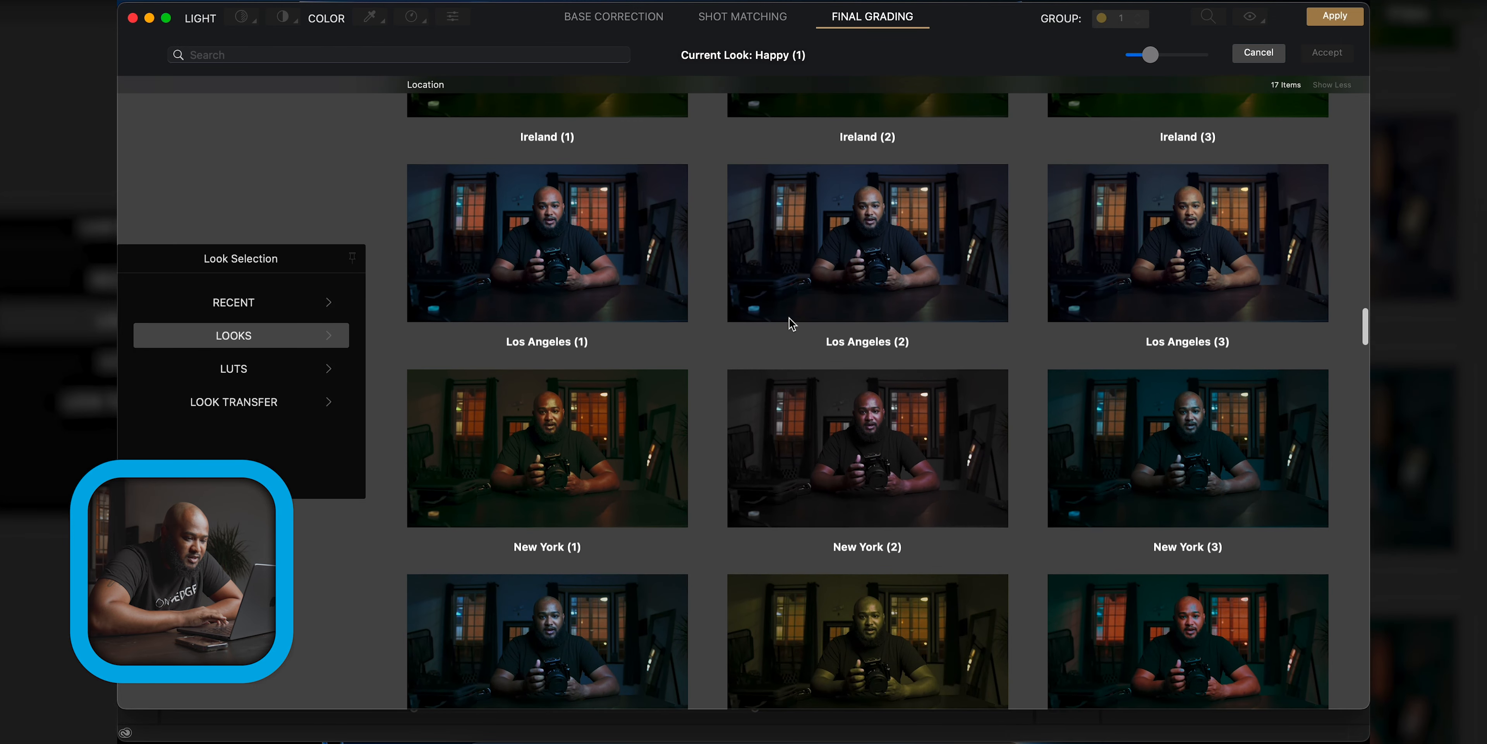
pyautogui.scroll(8, 792, 324)
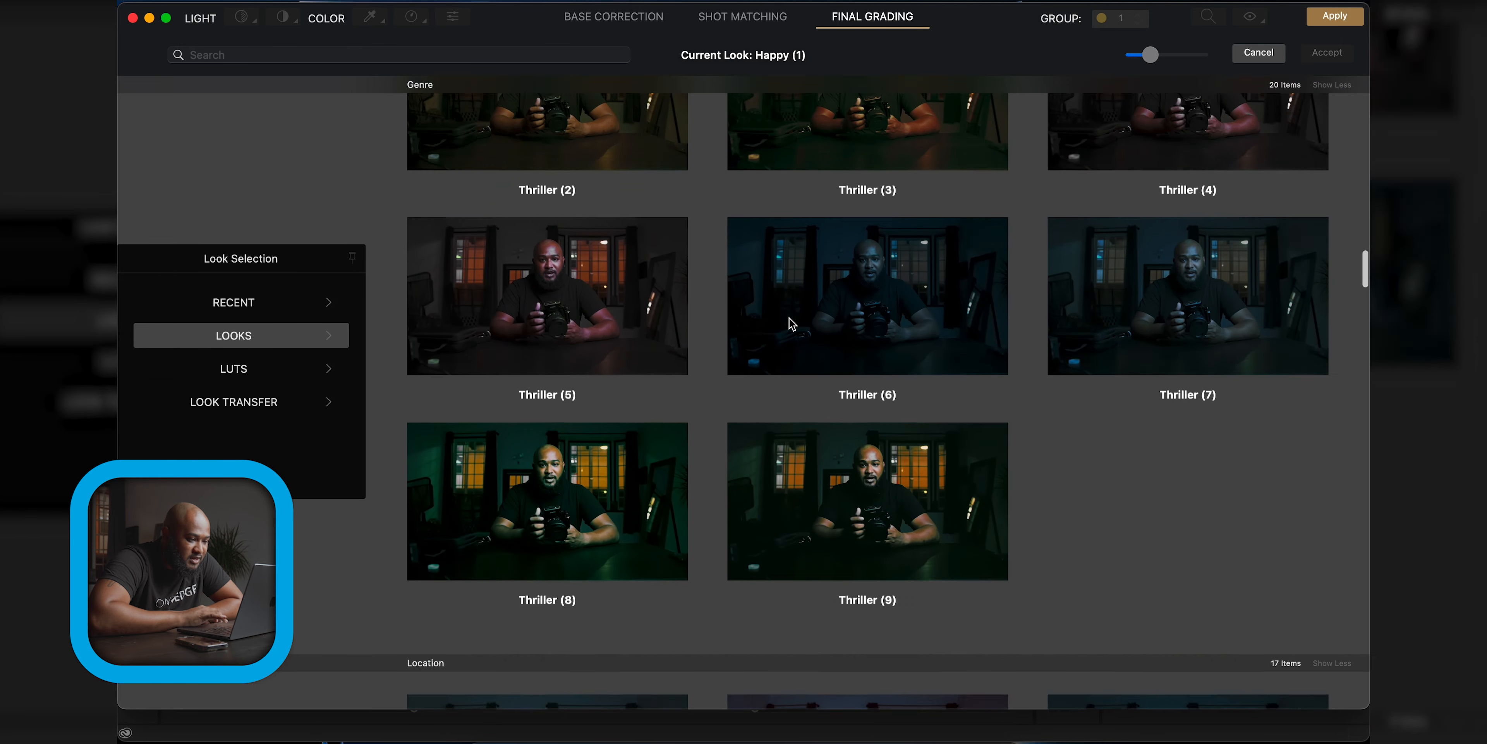
pyautogui.scroll(5, 789, 323)
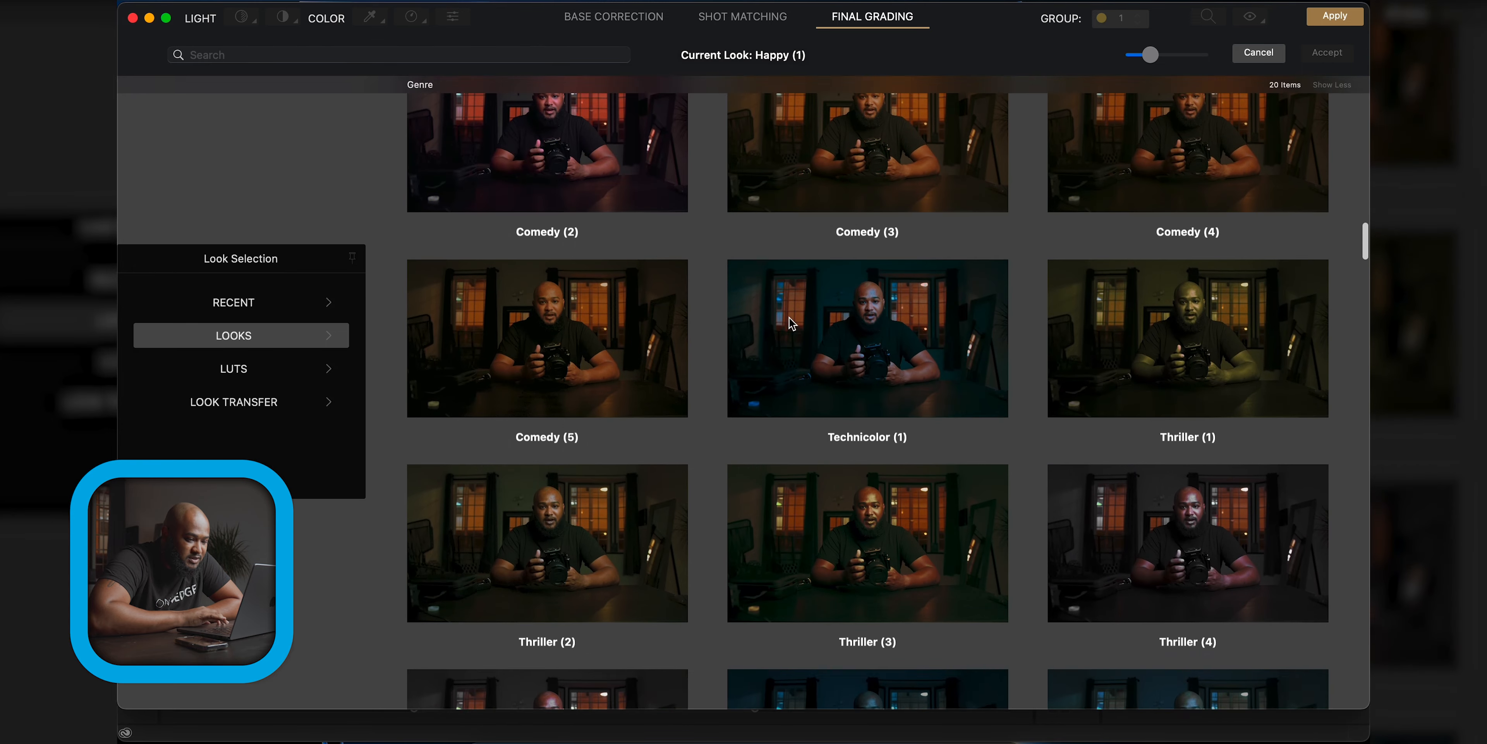
pyautogui.scroll(6, 840, 440)
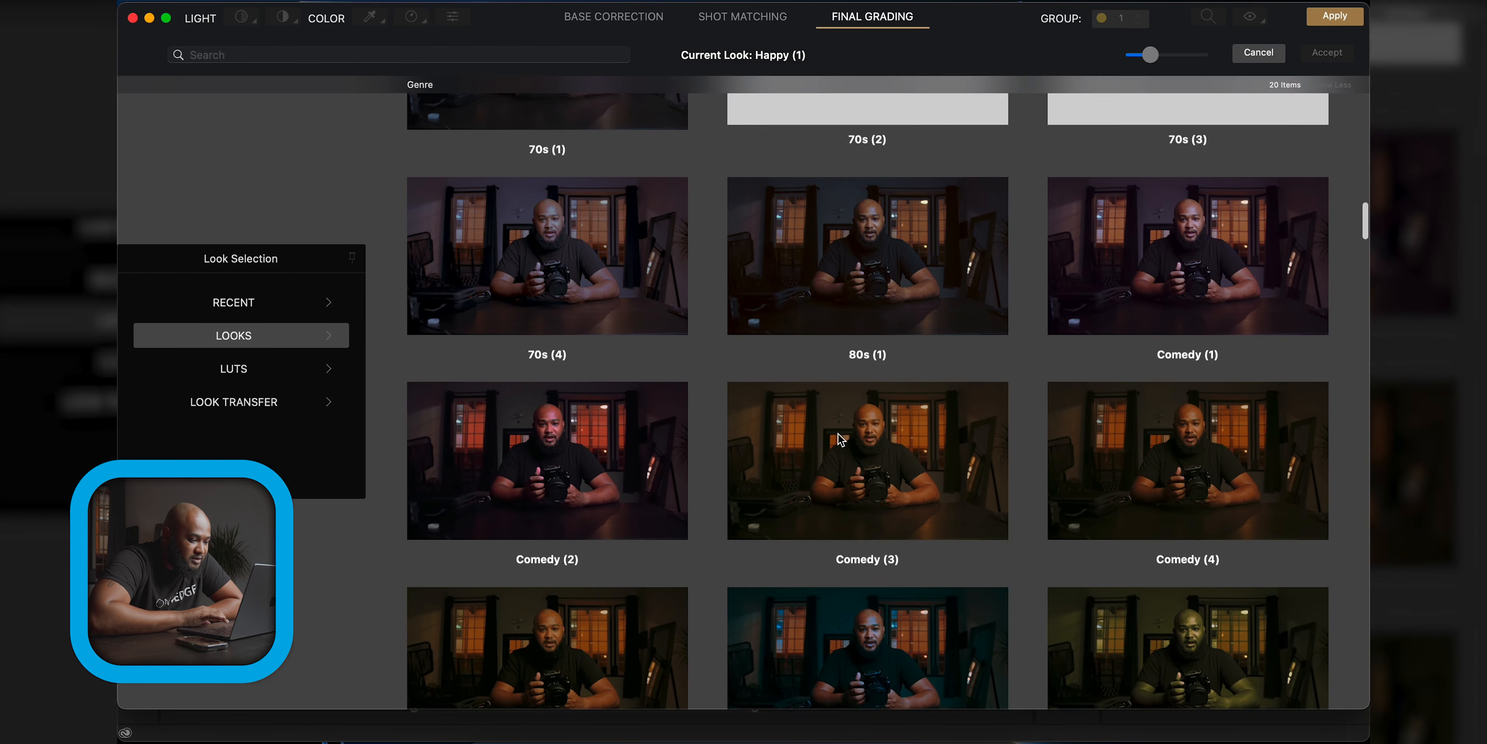
pyautogui.scroll(-10, 840, 440)
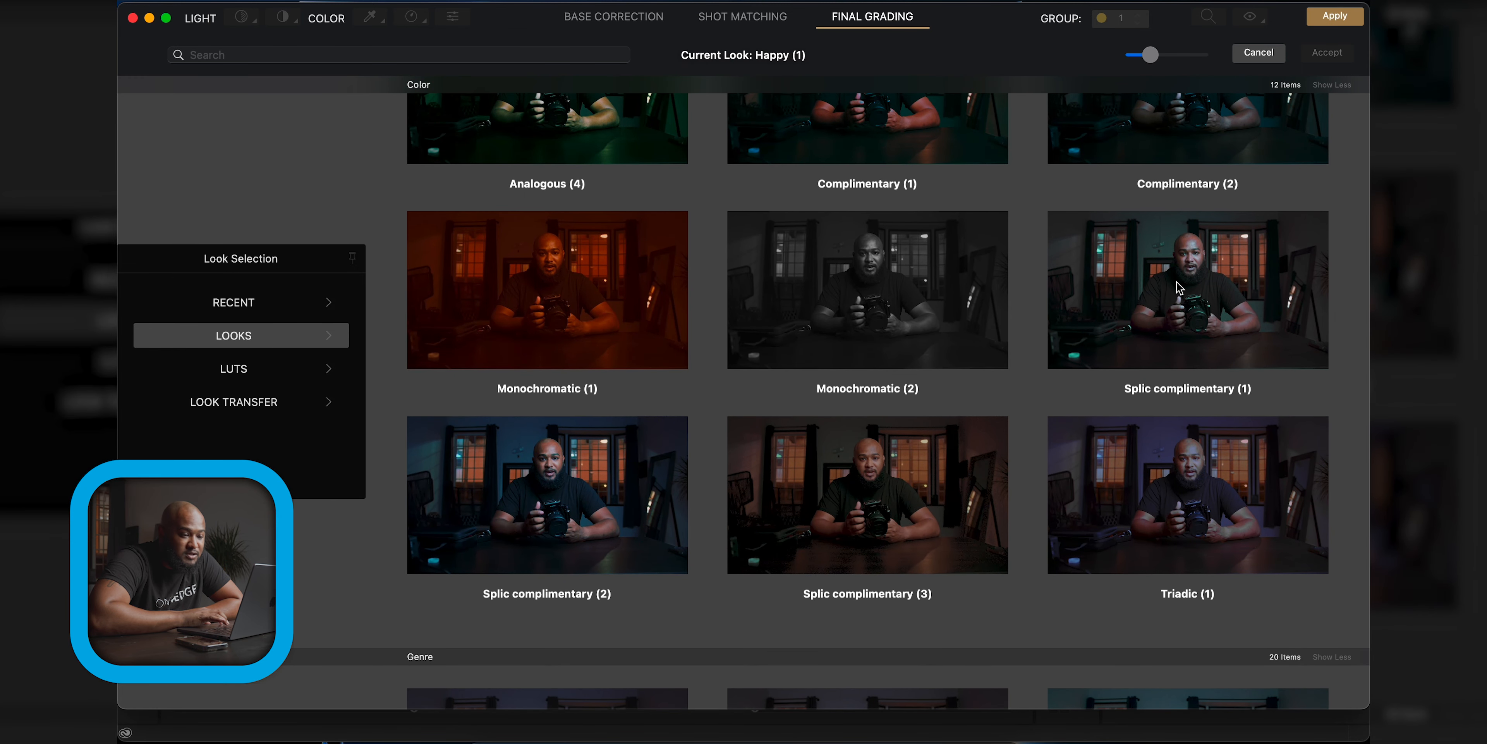
pyautogui.scroll(1, 1179, 287)
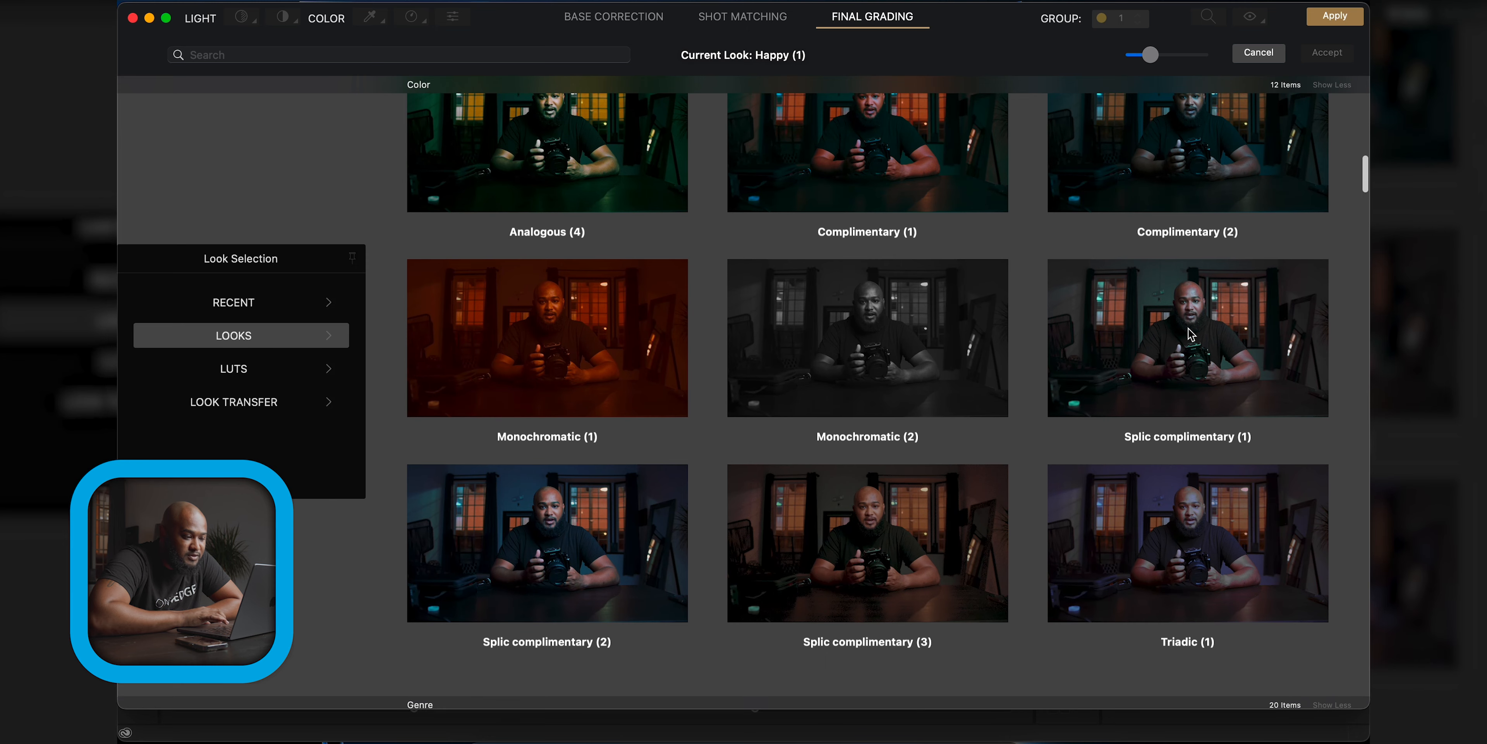
pyautogui.scroll(4, 1191, 334)
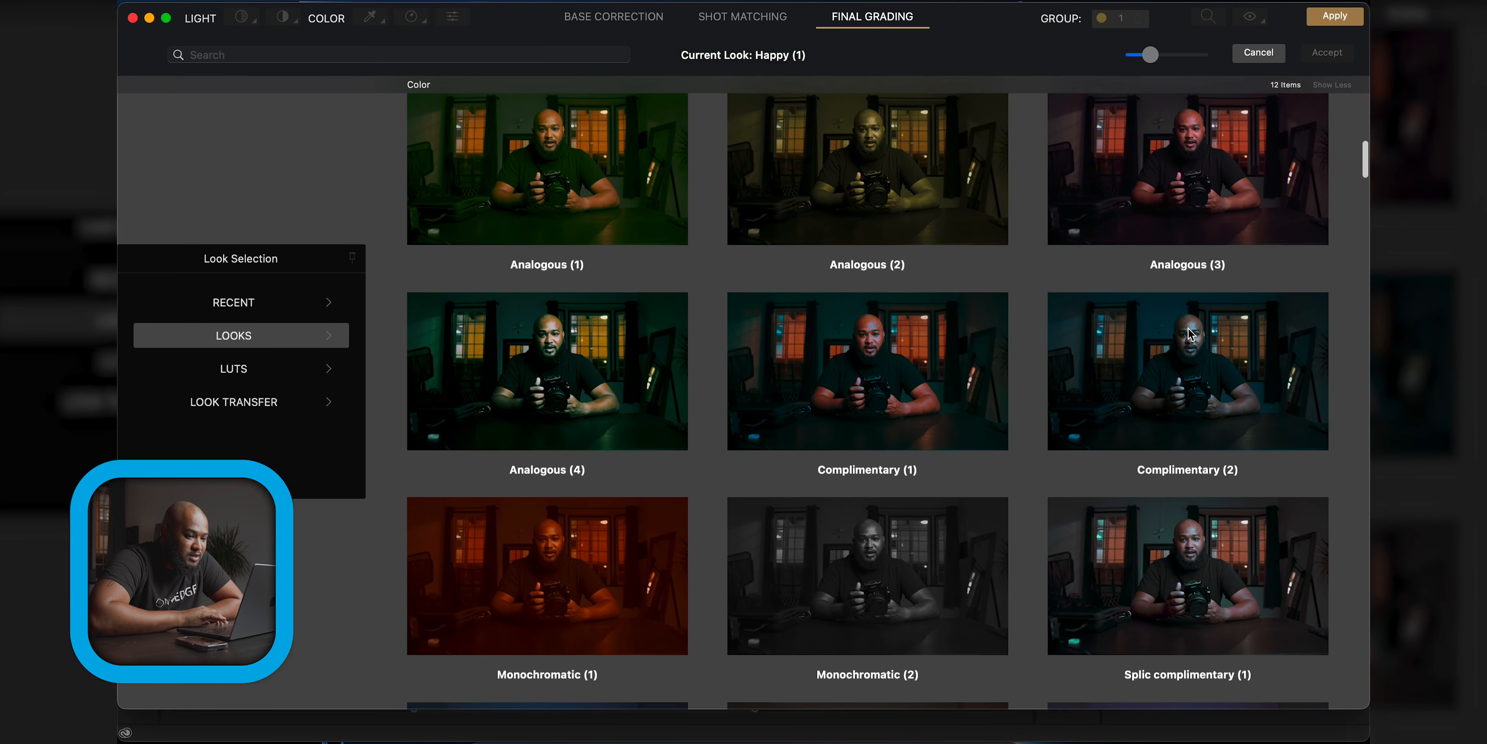
pyautogui.scroll(-5, 1191, 334)
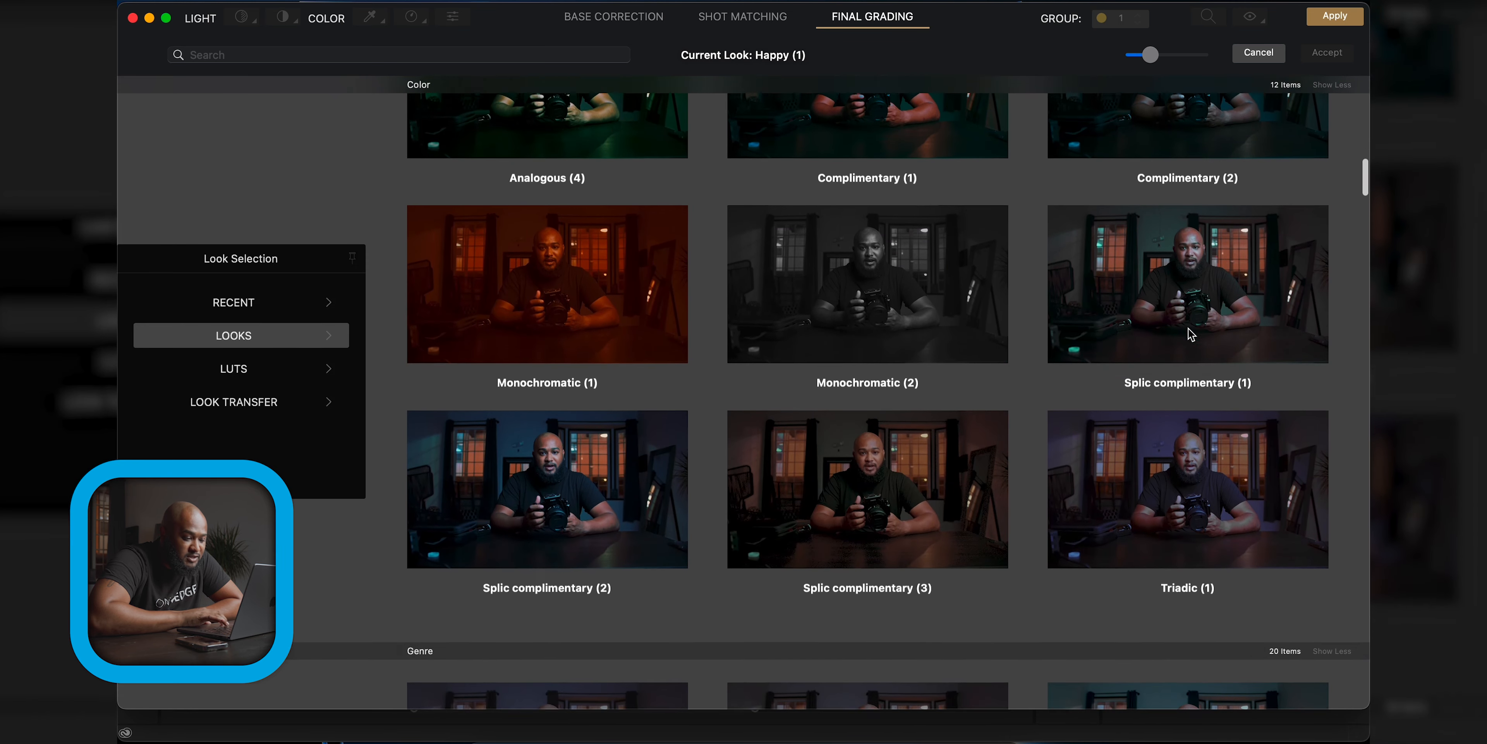
# Replace the current look with Splic complimentary (2), set its Mix to 31, and compare the shot with and without it
pyautogui.click(532, 461)
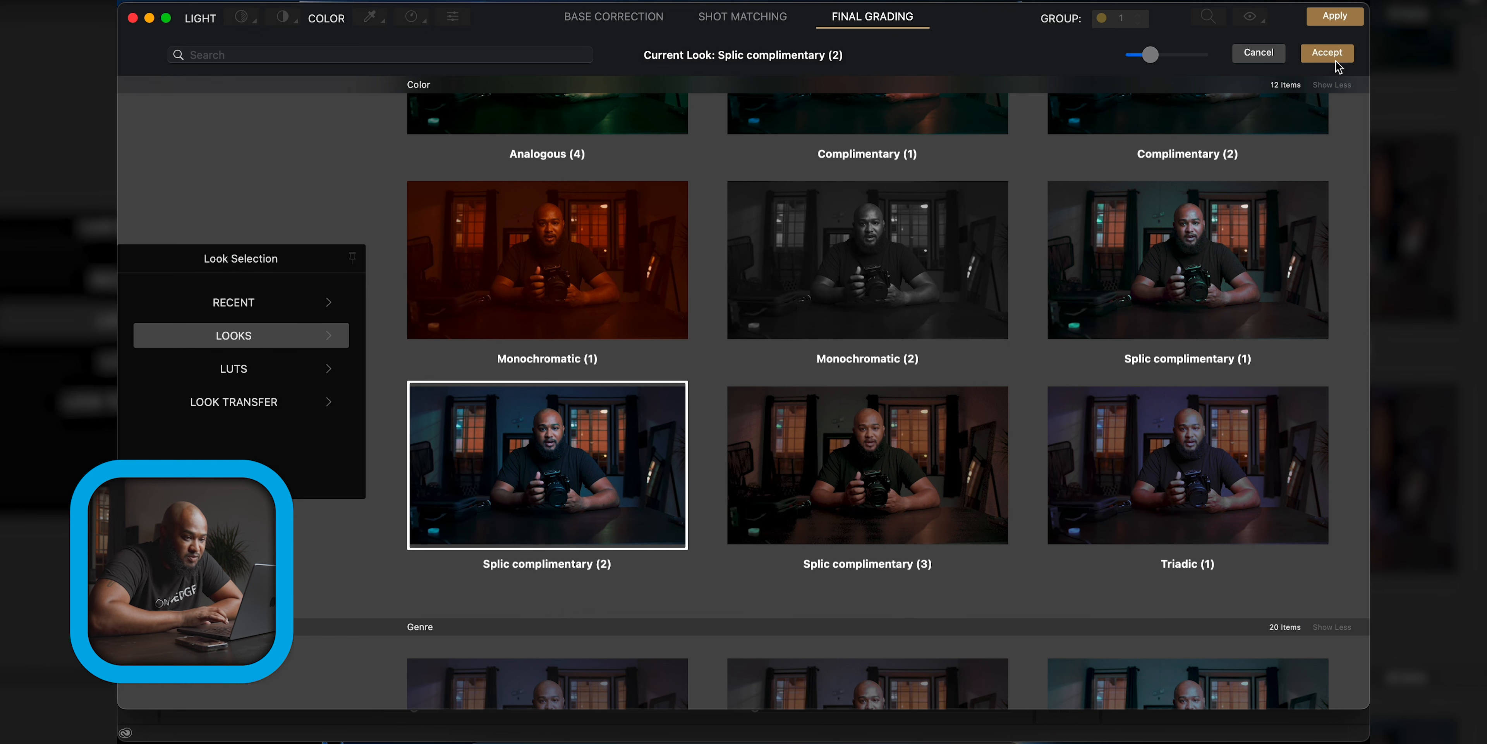
pyautogui.click(1327, 52)
pyautogui.moveTo(1421, 323)
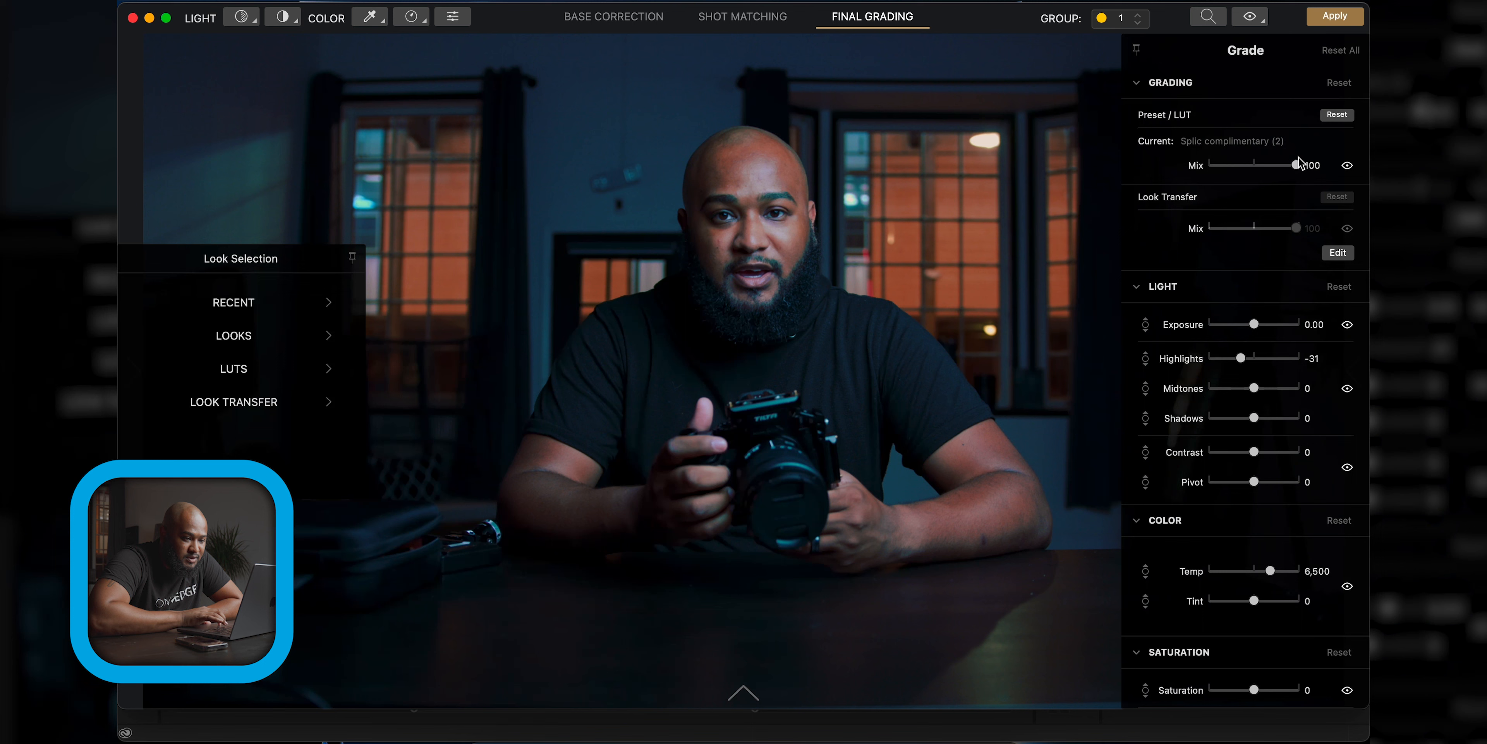
pyautogui.moveTo(1297, 167); pyautogui.dragTo(1242, 170)
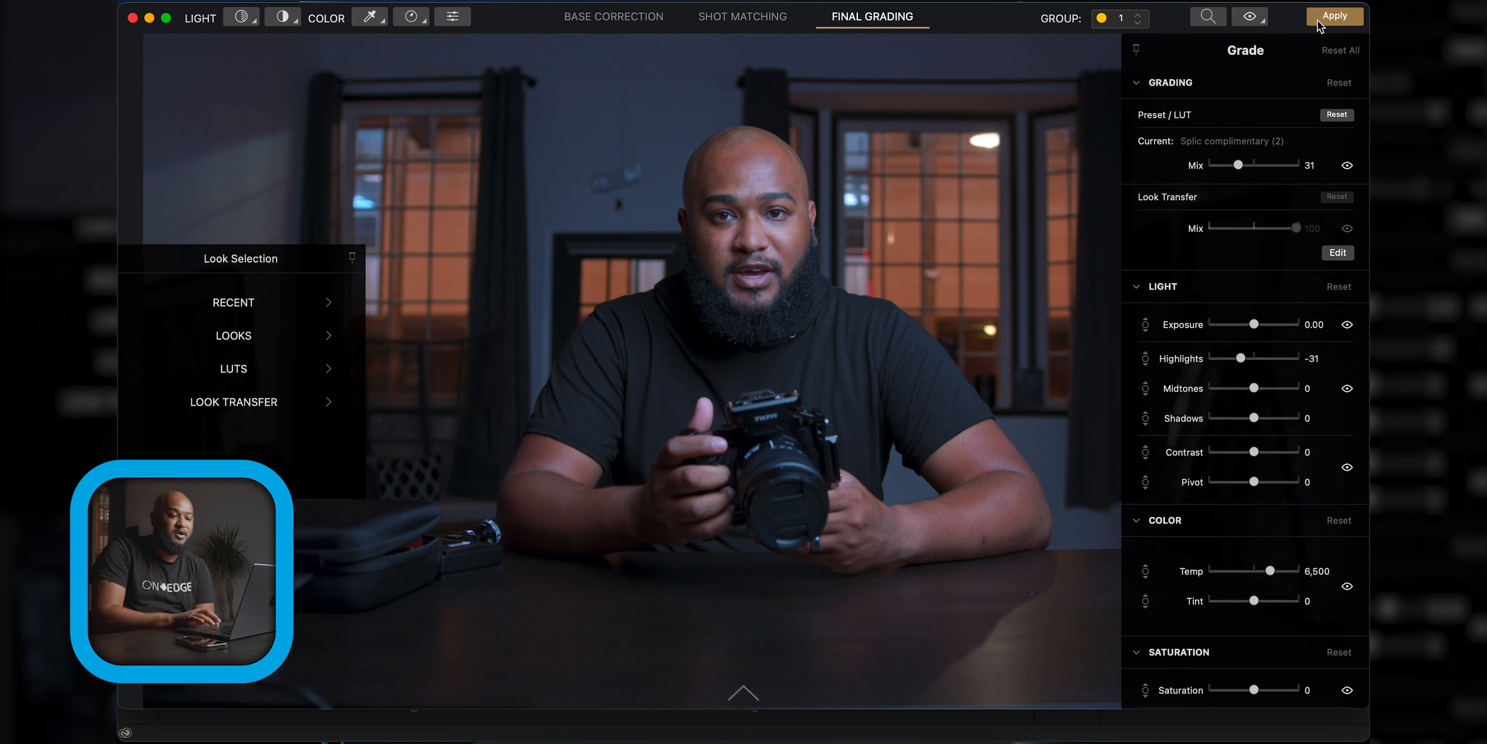
pyautogui.click(1348, 166)
pyautogui.click(1349, 167)
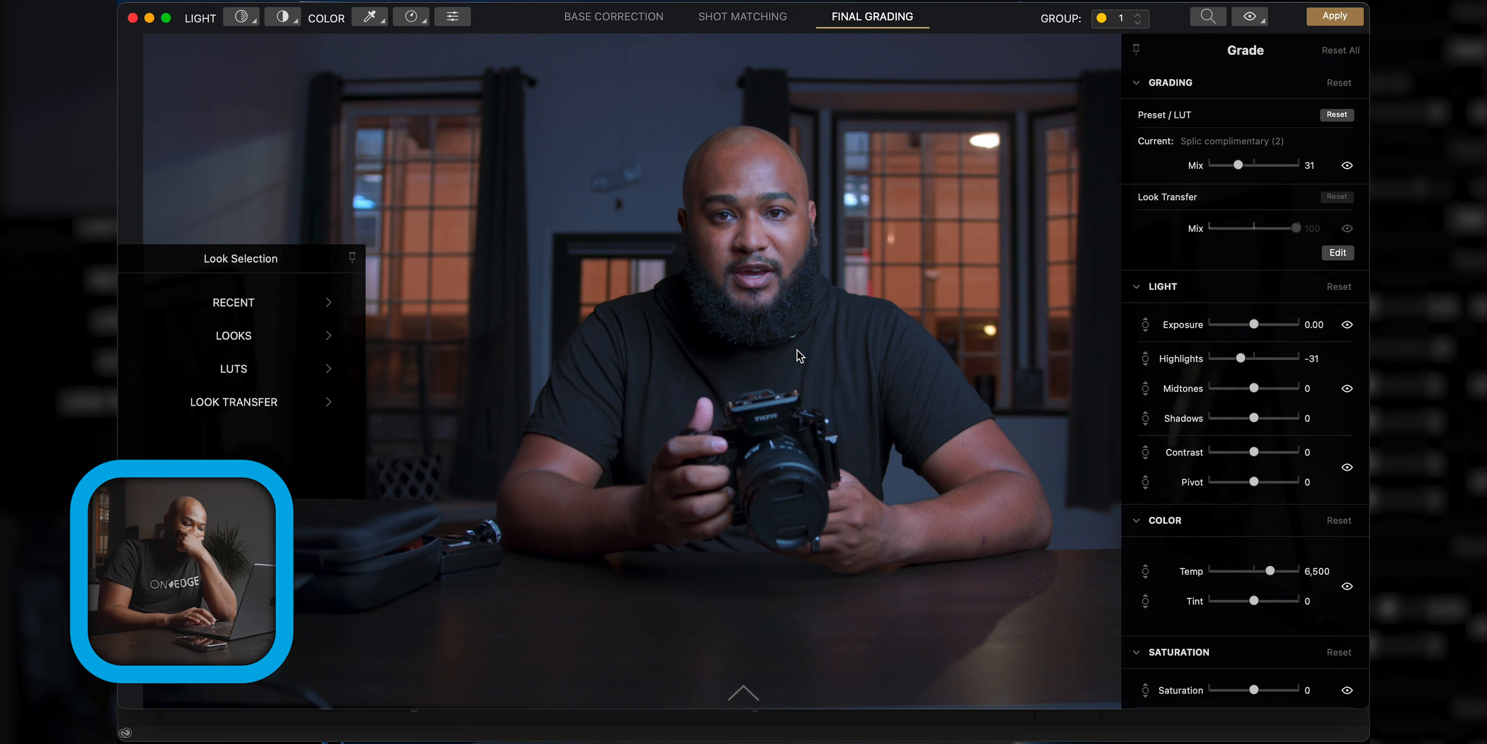
# Browse the LUTs library from the 33 Cube LUTs through the BMPCC4K and Panasonic GH5s camera folders
pyautogui.click(254, 376)
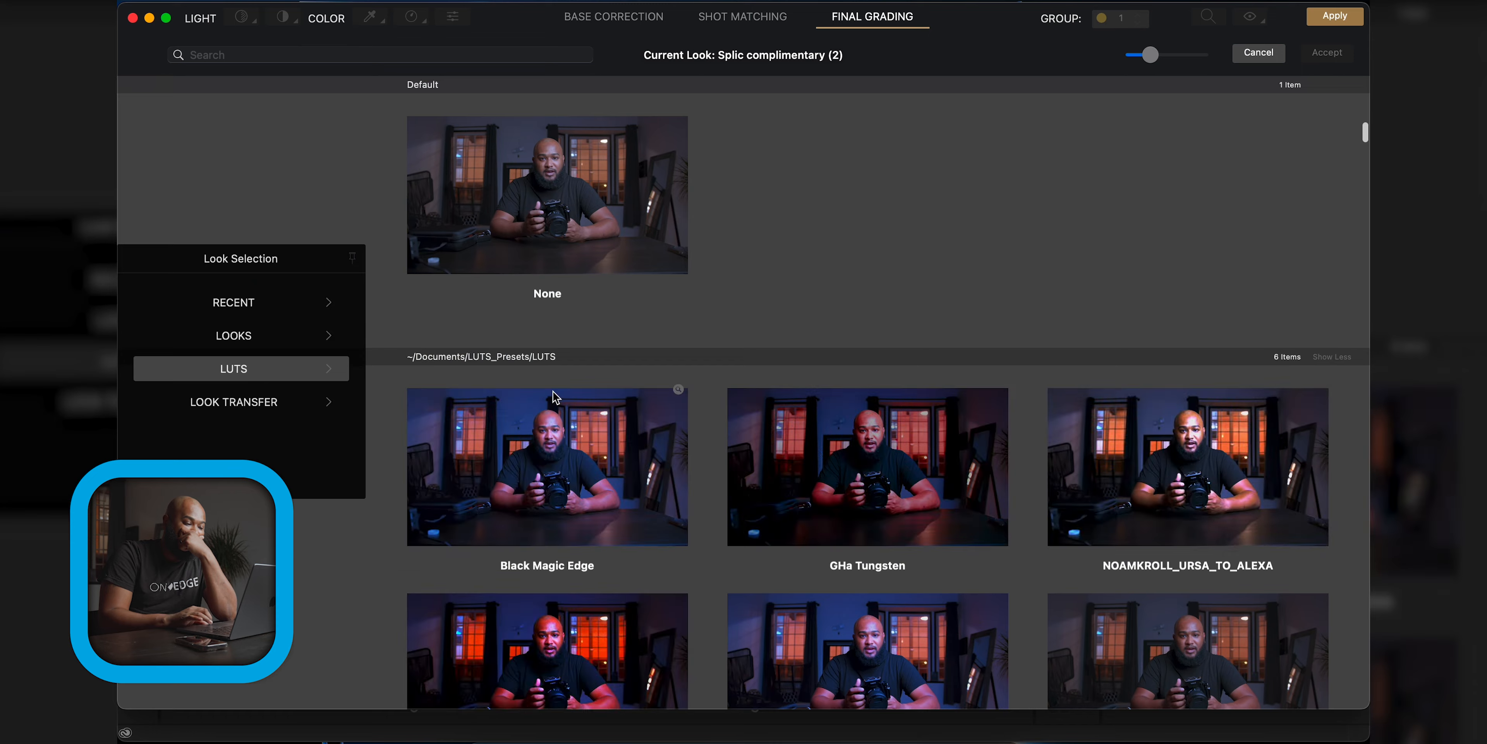
pyautogui.scroll(-10, 552, 389)
pyautogui.scroll(-15, 553, 397)
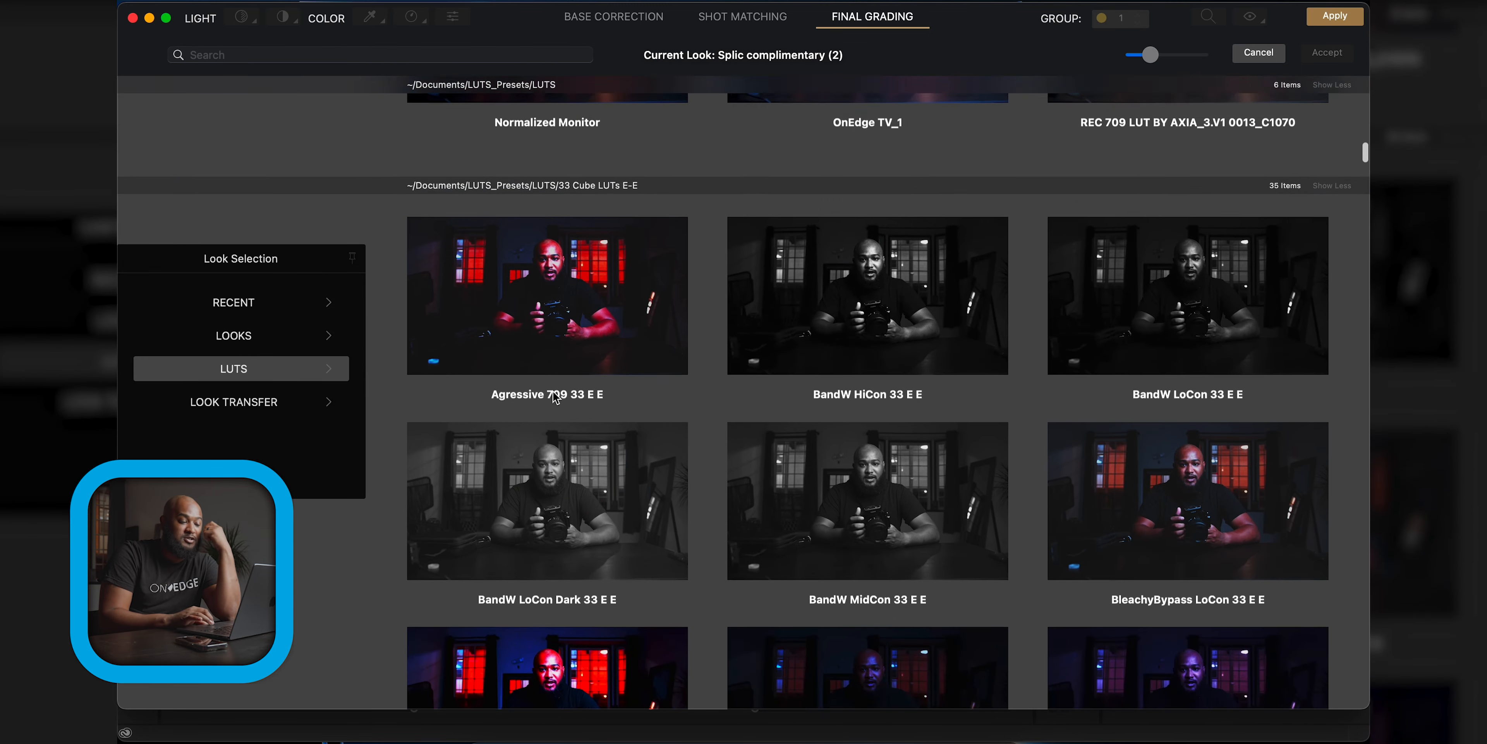
pyautogui.scroll(-15, 553, 396)
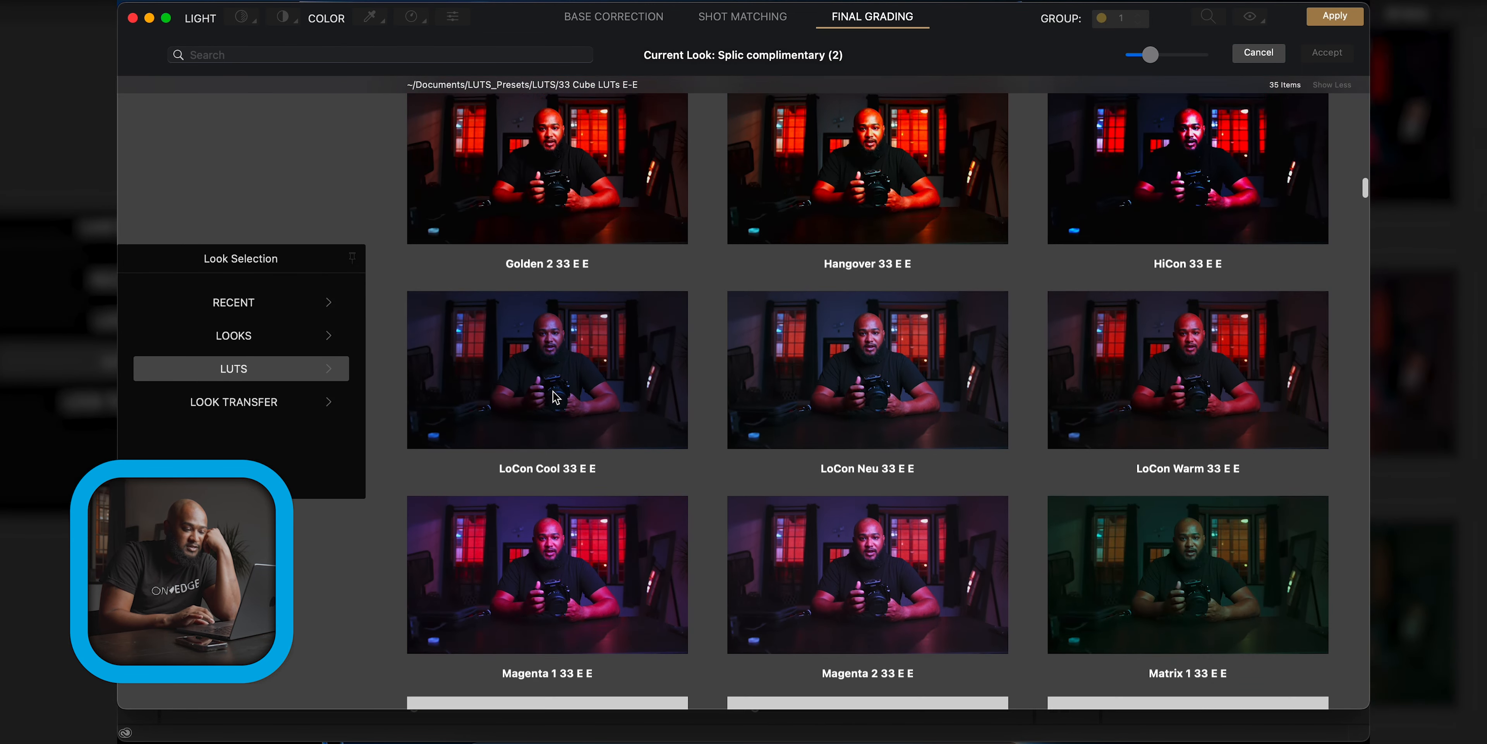
pyautogui.scroll(-10, 557, 398)
pyautogui.scroll(6, 556, 398)
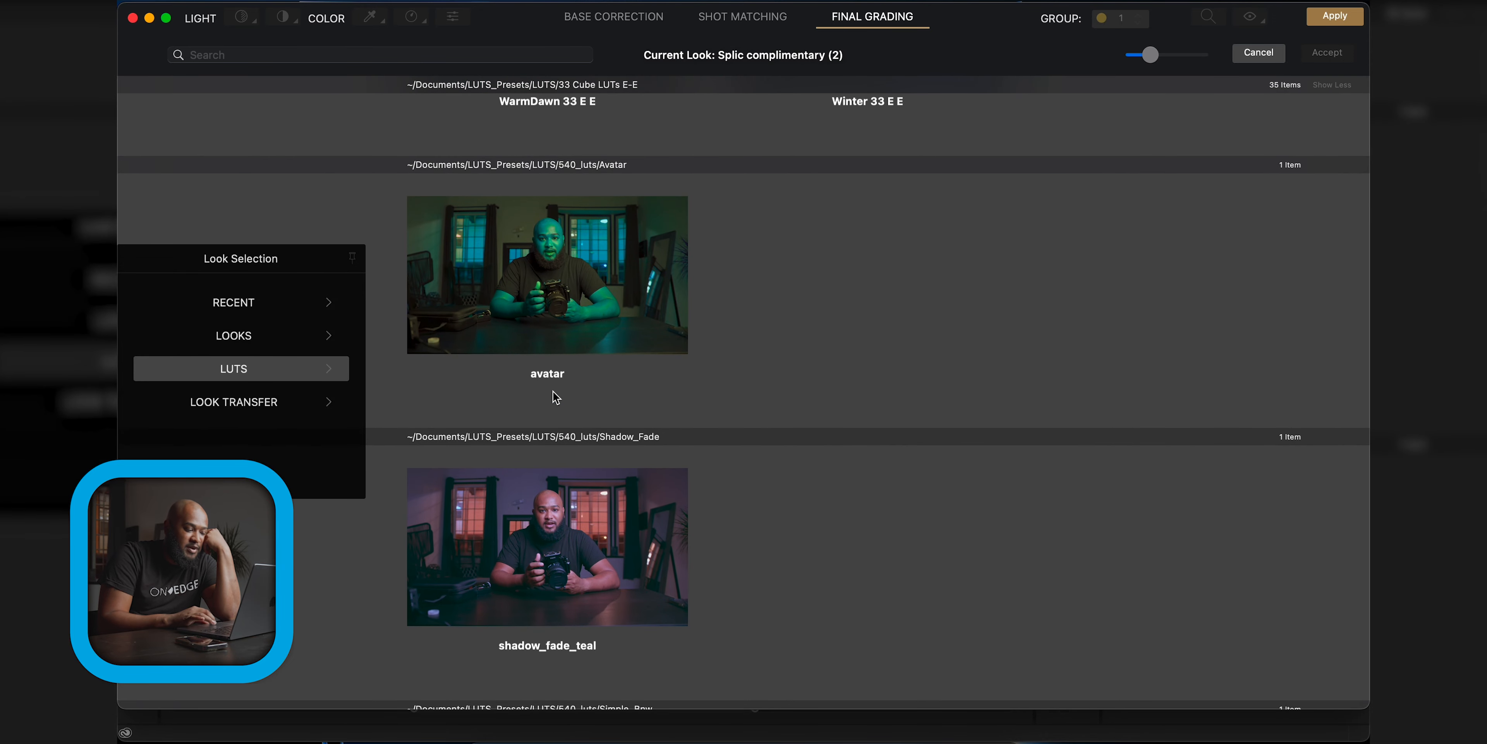
pyautogui.scroll(-12, 556, 397)
pyautogui.scroll(4, 556, 397)
pyautogui.scroll(-15, 556, 397)
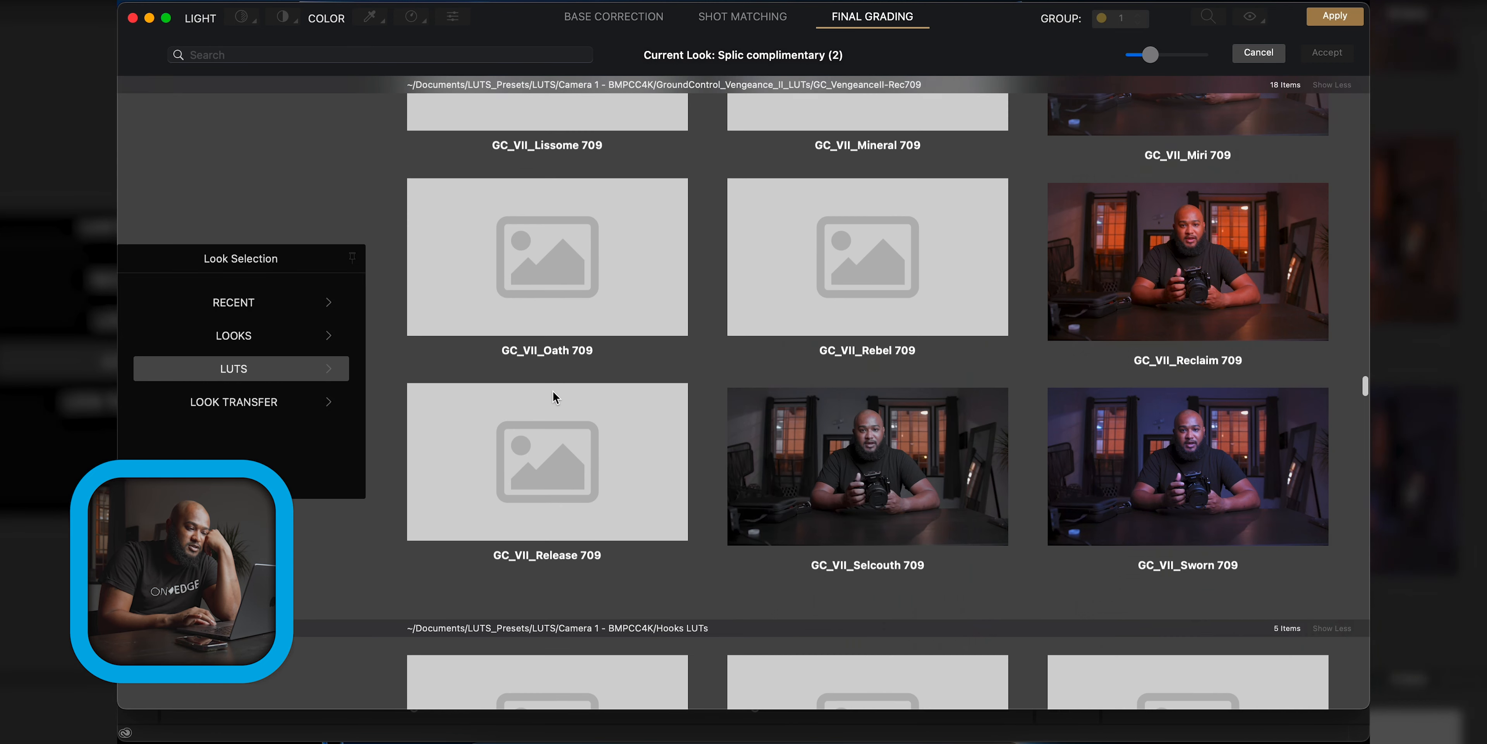
pyautogui.scroll(-5, 553, 397)
pyautogui.scroll(3, 555, 398)
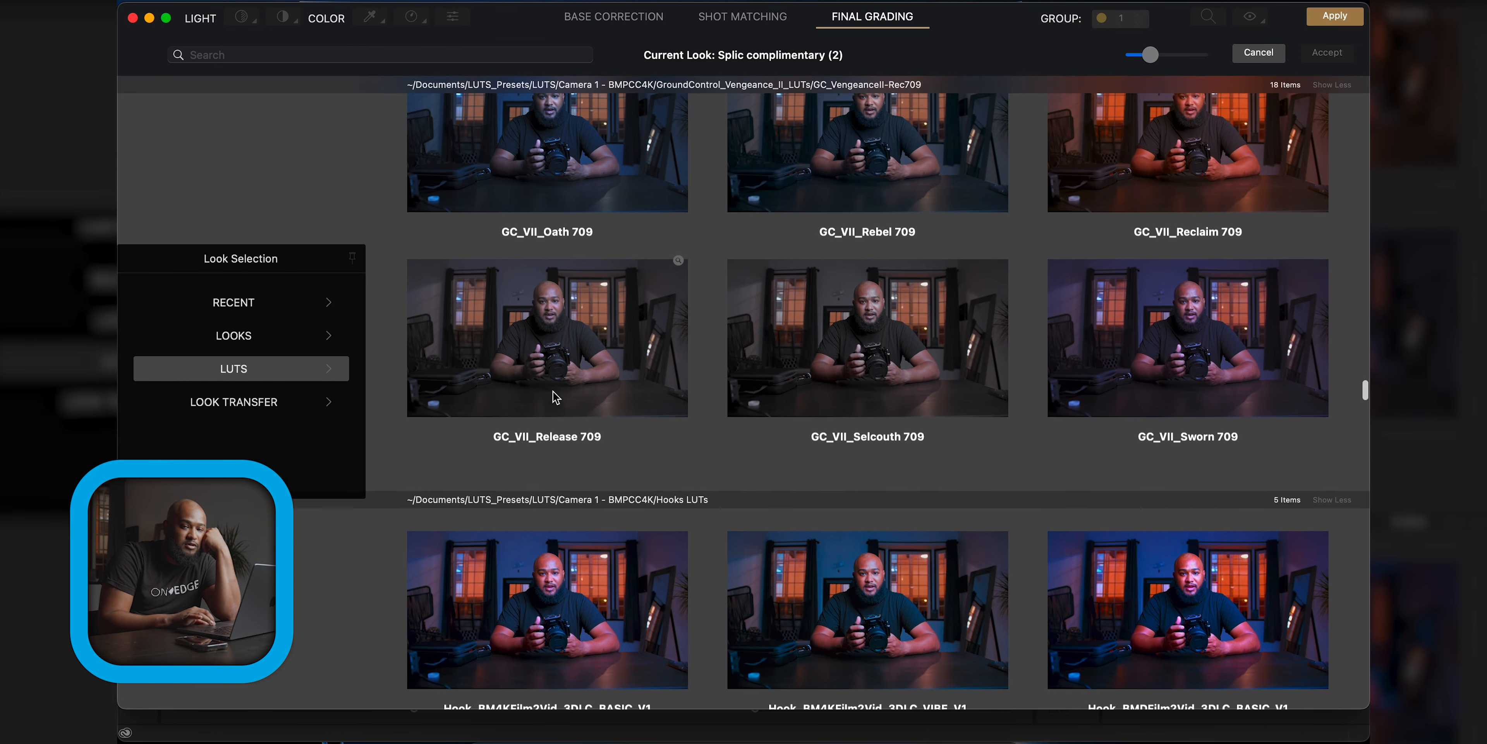
pyautogui.scroll(6, 556, 397)
pyautogui.scroll(-2, 556, 397)
pyautogui.scroll(3, 555, 398)
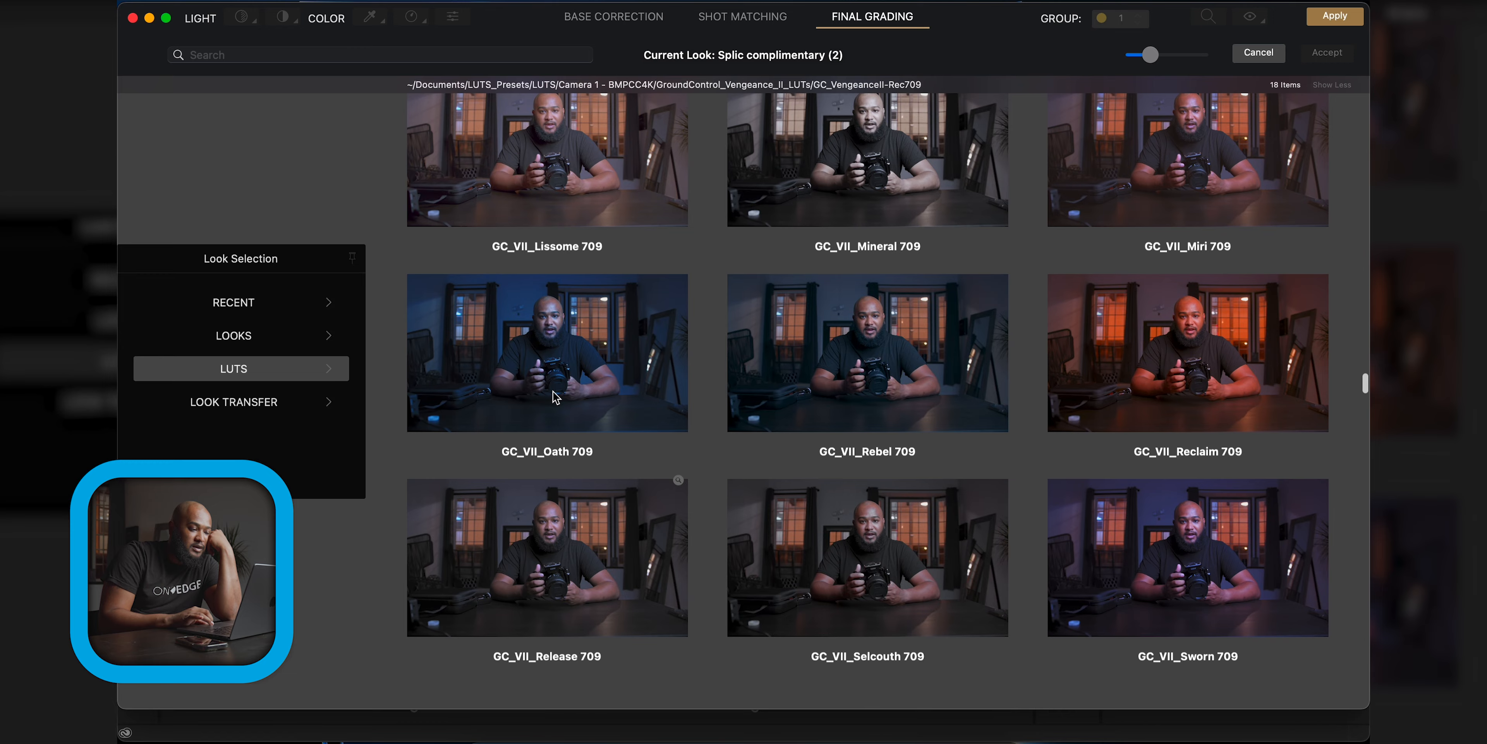
pyautogui.scroll(-10, 554, 395)
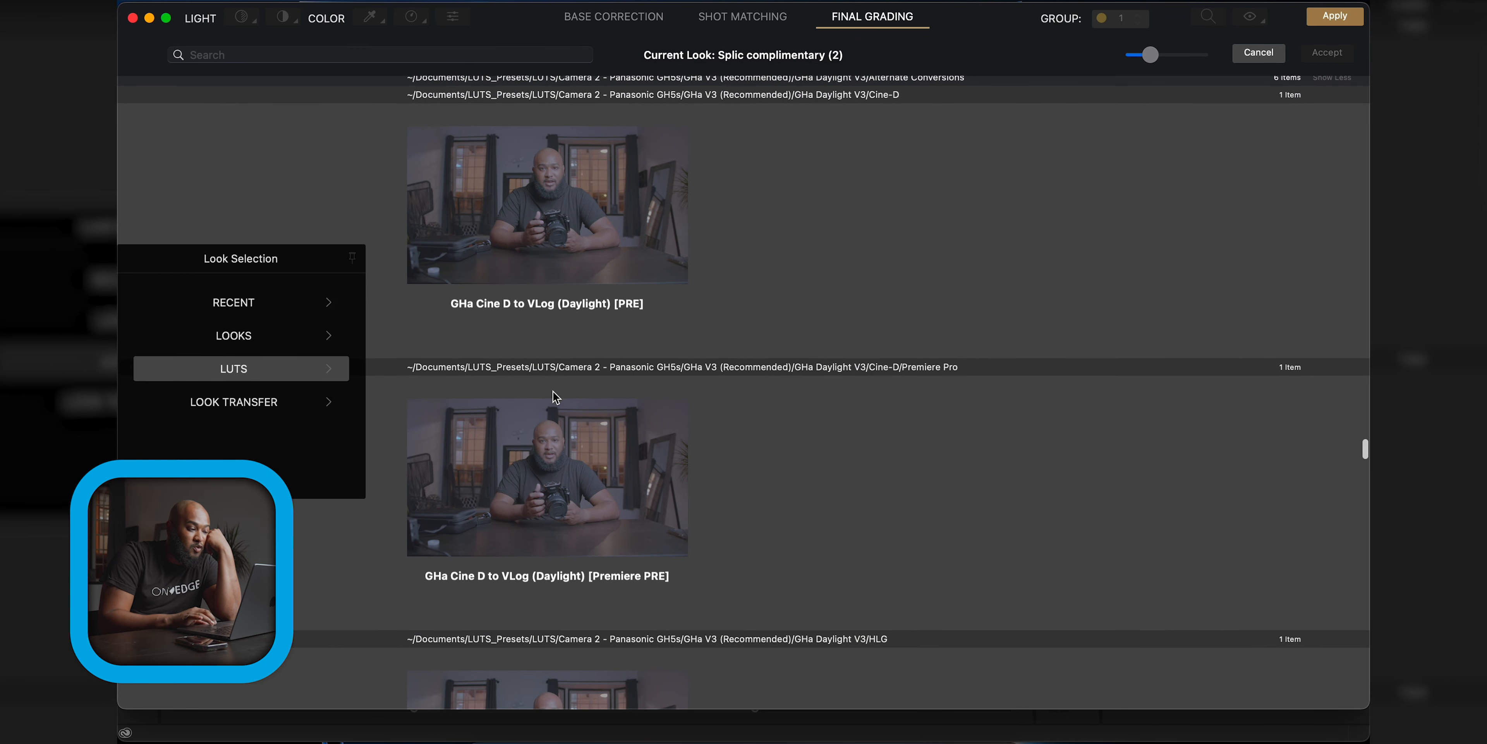
# Match the shot to the green-toned film still with Look Transfer and accept it at a Mix of 55
pyautogui.click(283, 409)
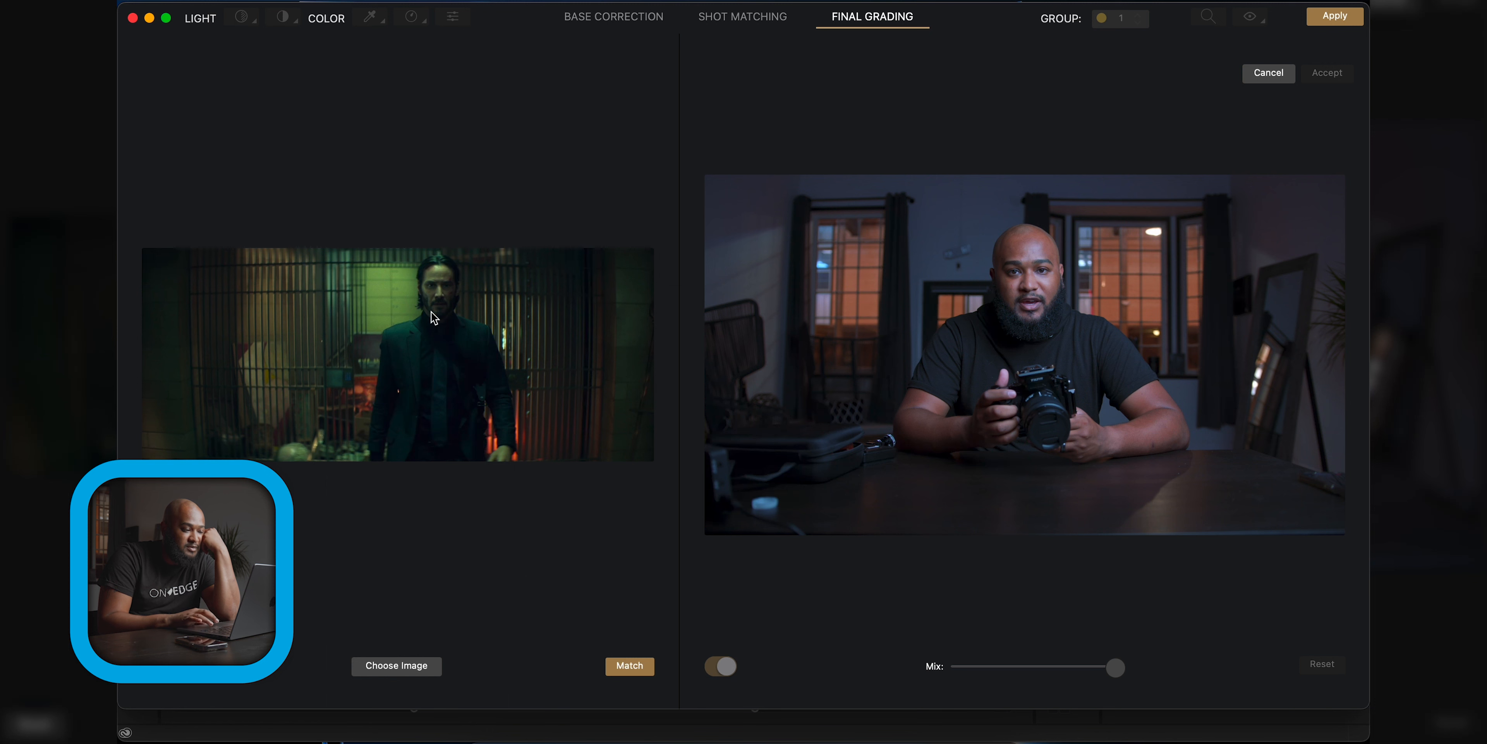
pyautogui.click(398, 667)
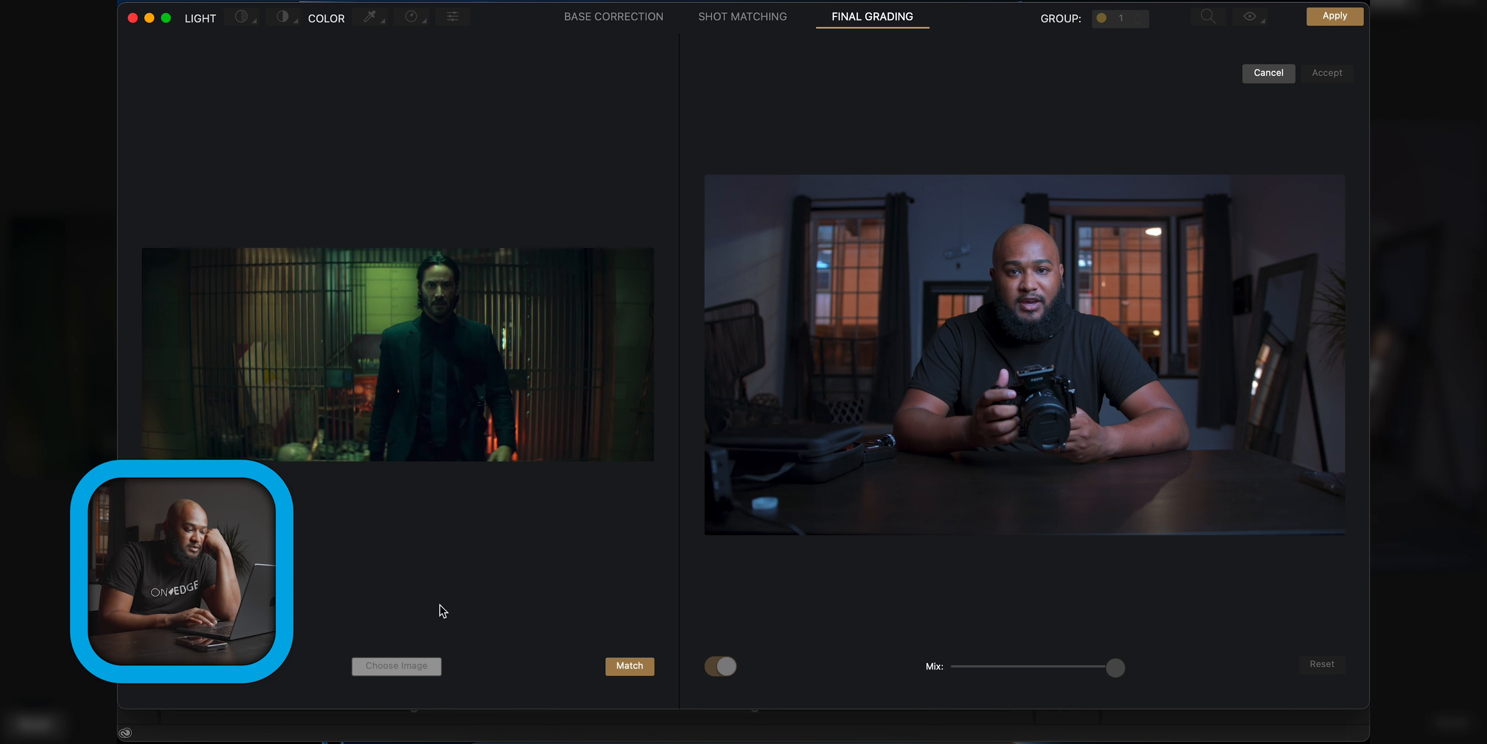
pyautogui.click(962, 515)
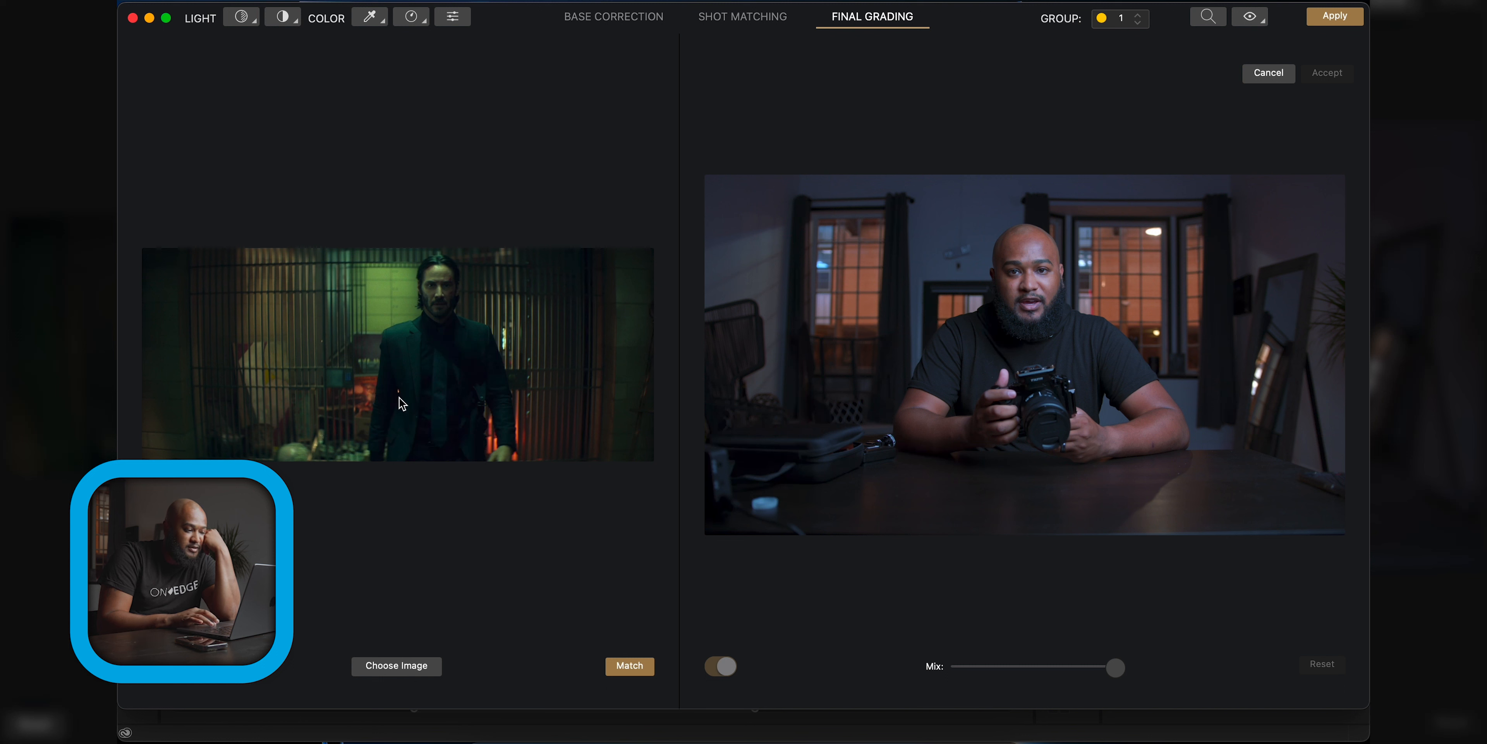
pyautogui.click(652, 666)
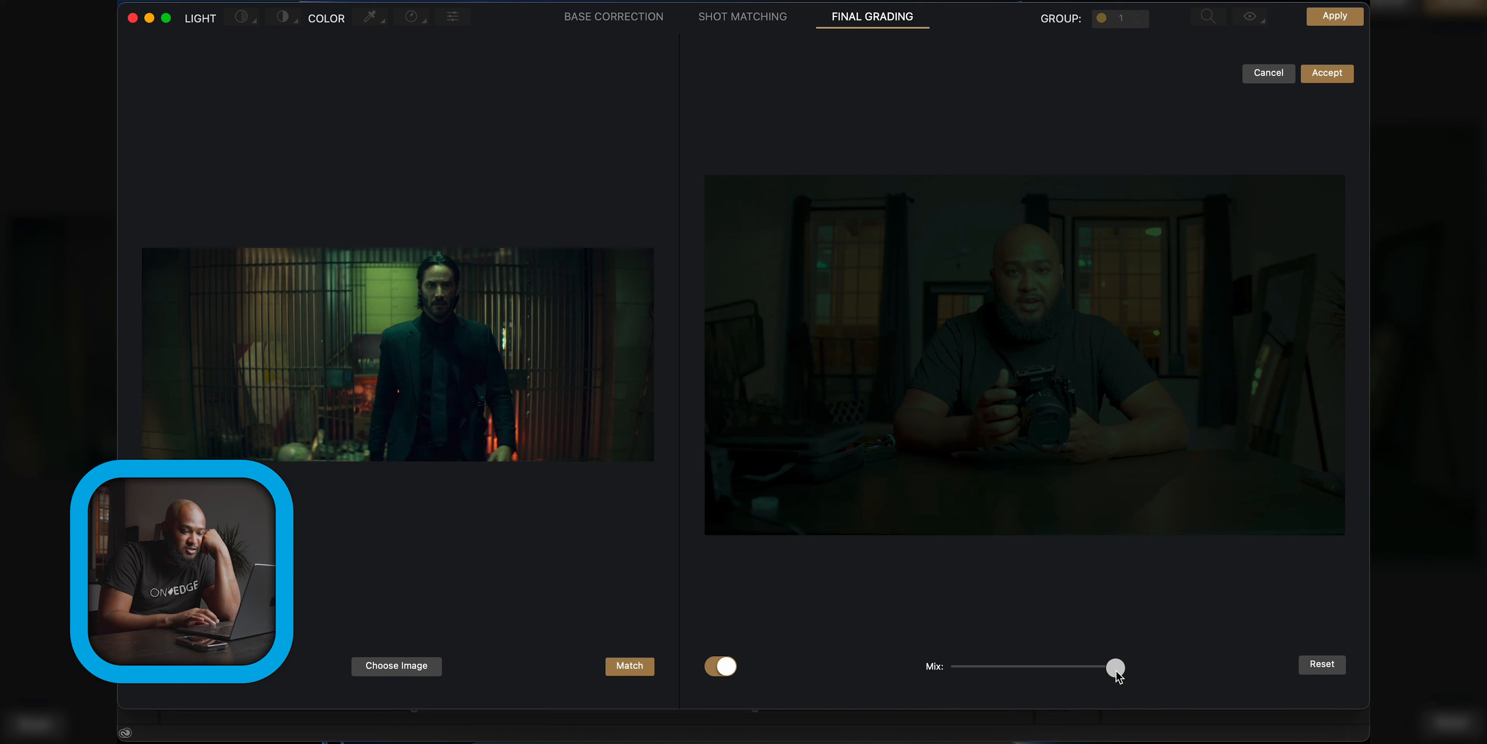
pyautogui.moveTo(1110, 670); pyautogui.dragTo(999, 661)
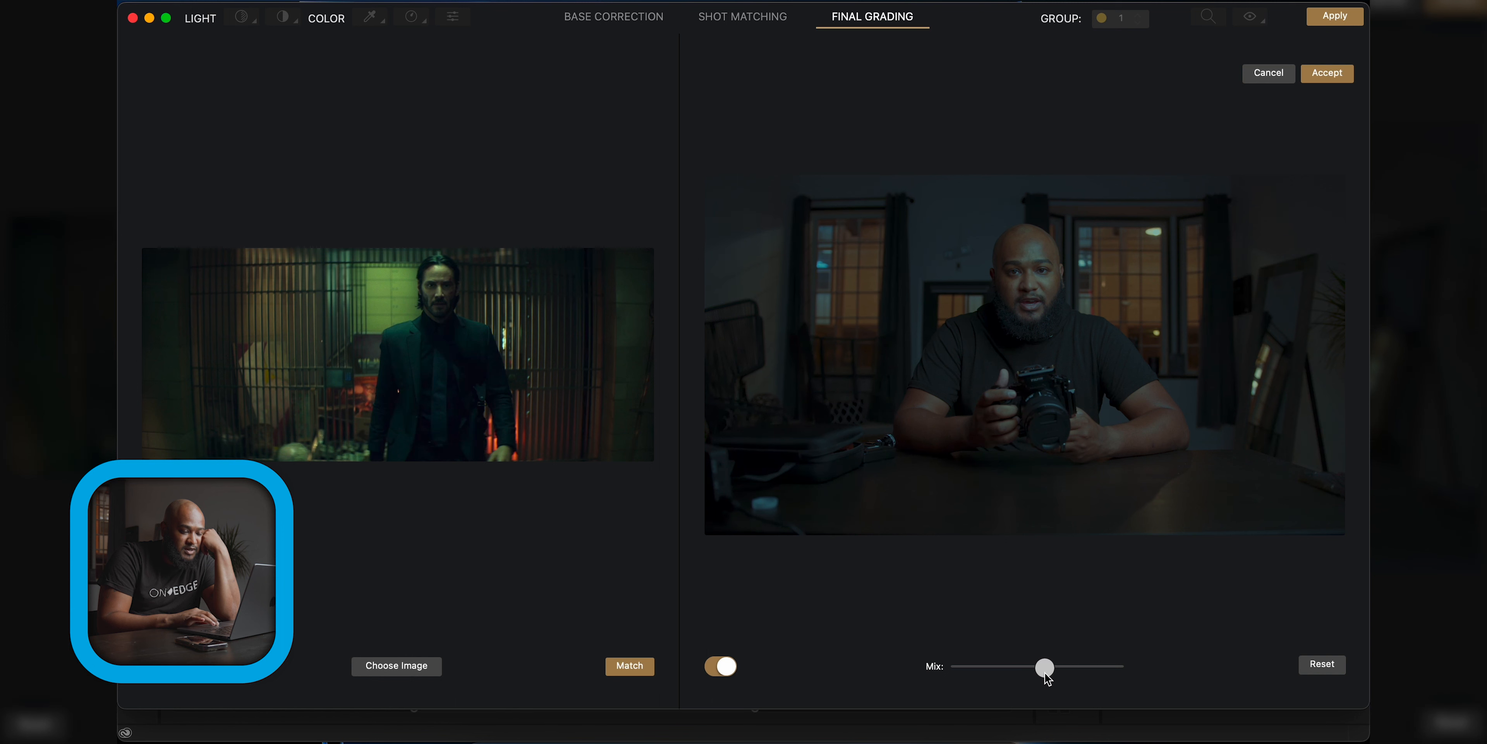
pyautogui.click(1334, 75)
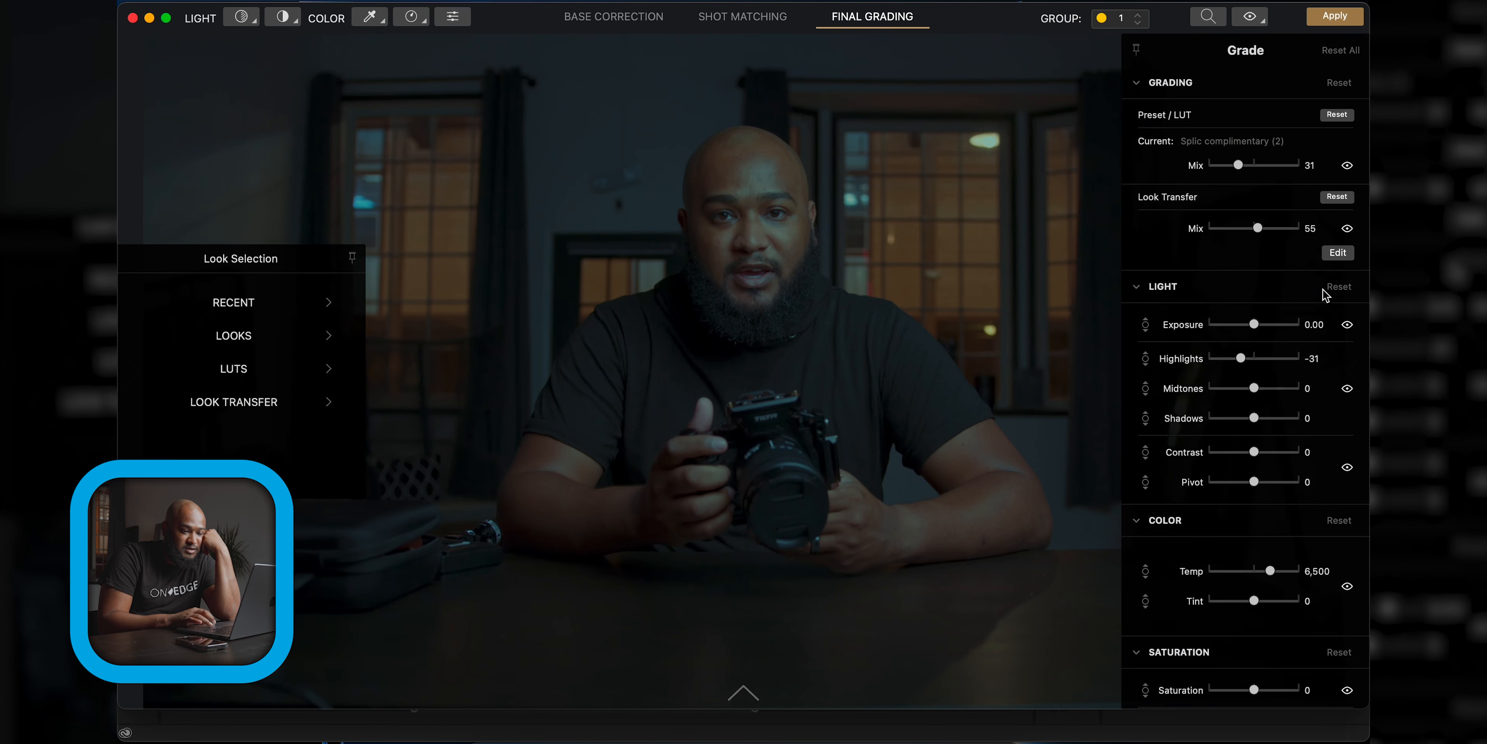
# With the preset look turned off, set the Look Transfer Mix to 86 and the Exposure to 2.57
pyautogui.click(1349, 166)
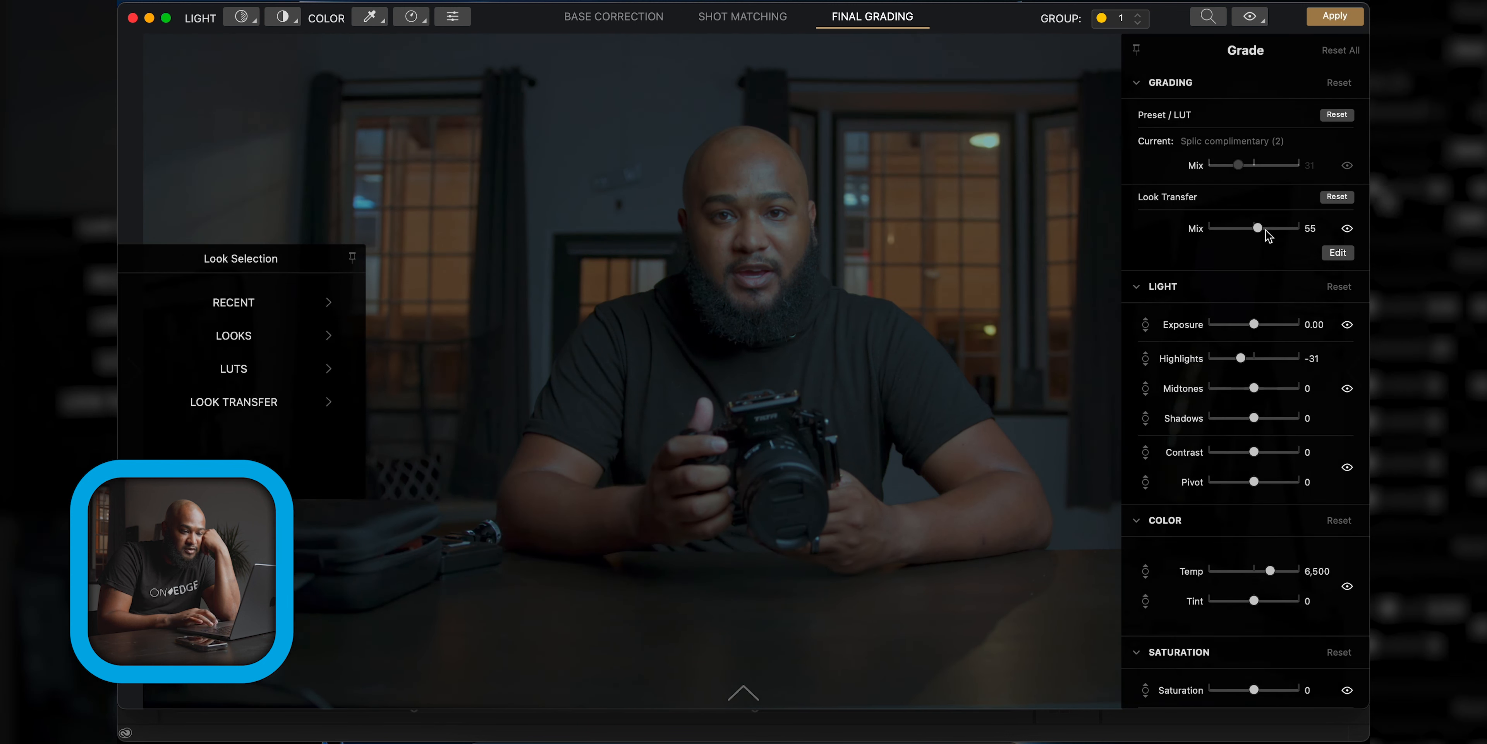
pyautogui.moveTo(1264, 230); pyautogui.dragTo(1288, 231)
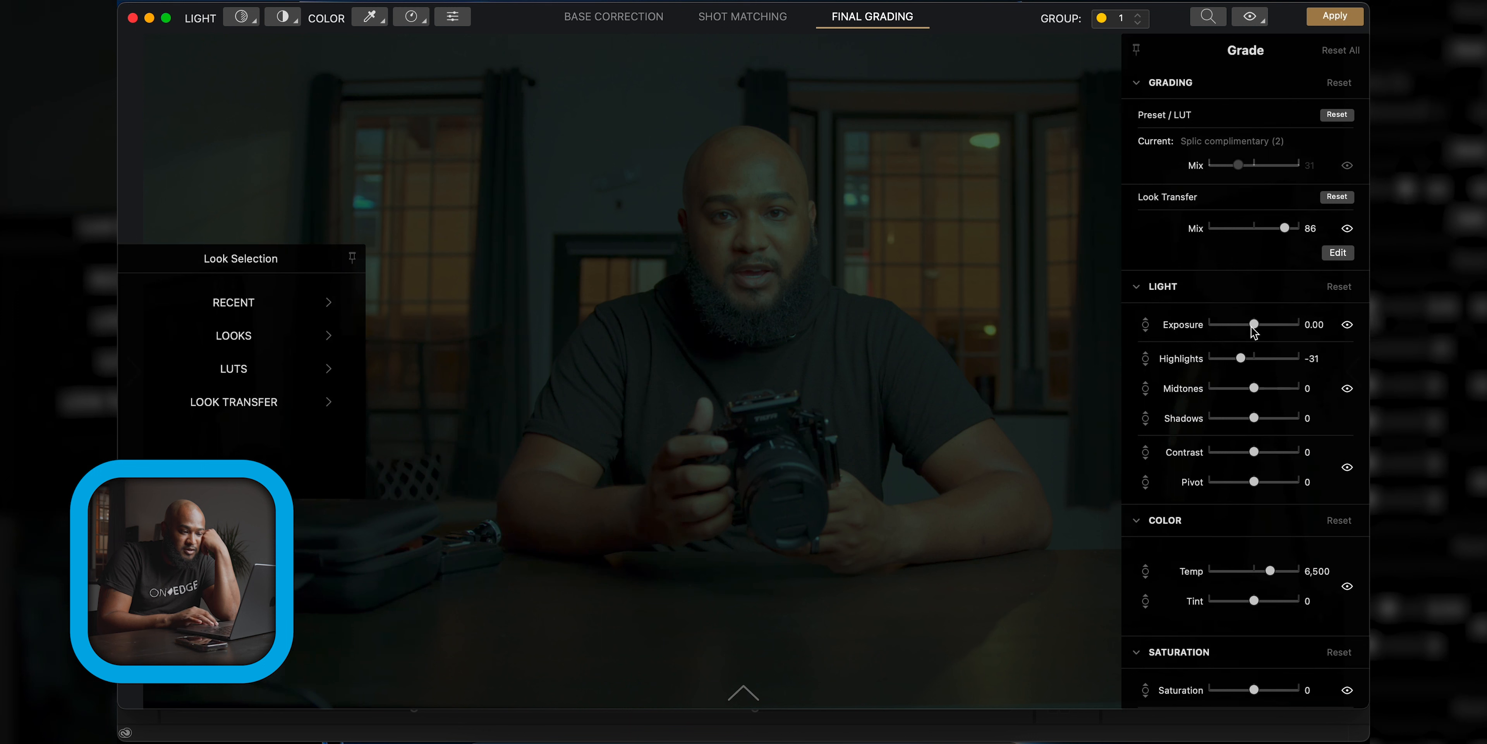
pyautogui.moveTo(1254, 327); pyautogui.dragTo(1270, 329)
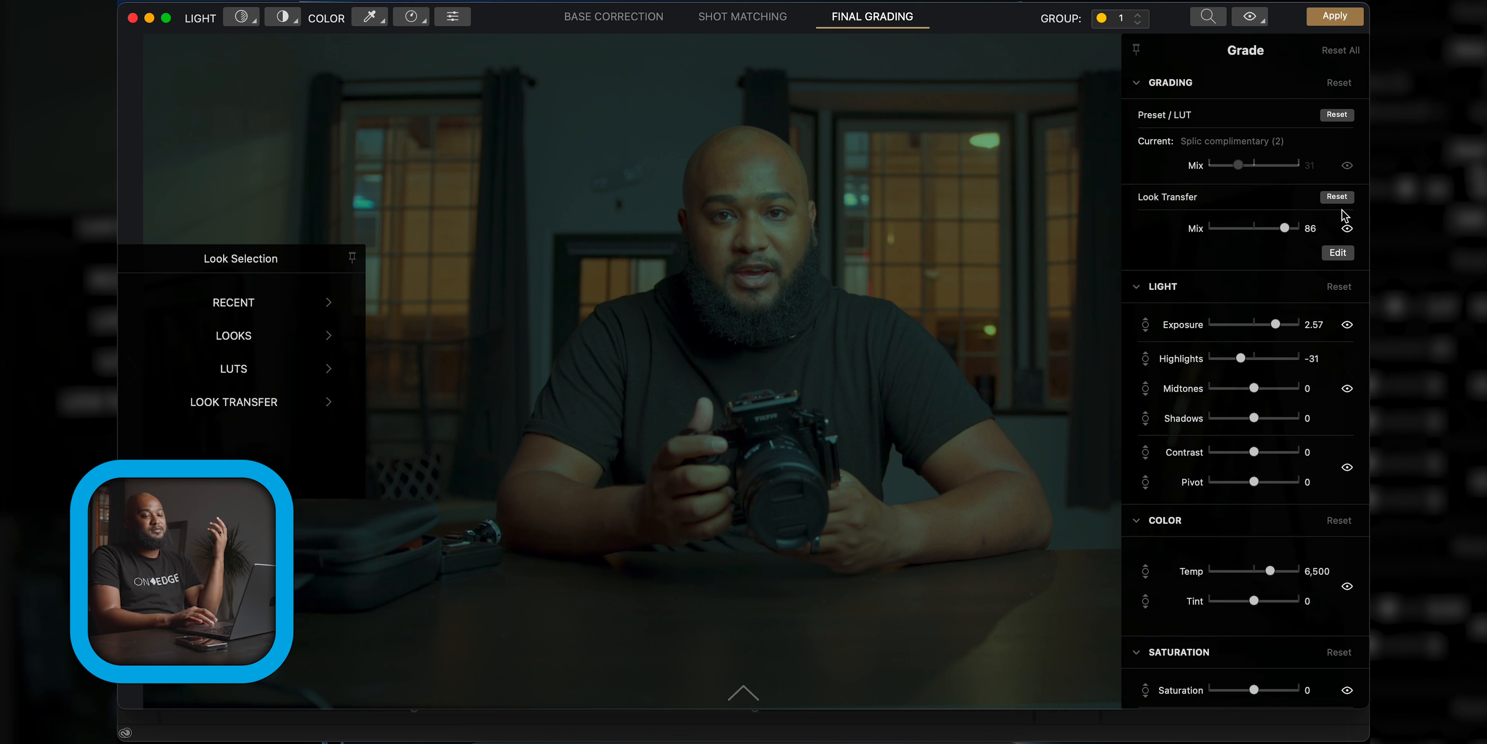
# Turn off the Look Transfer in favour of the Splic complimentary (2) look and return the Exposure to 0.00
pyautogui.click(1348, 229)
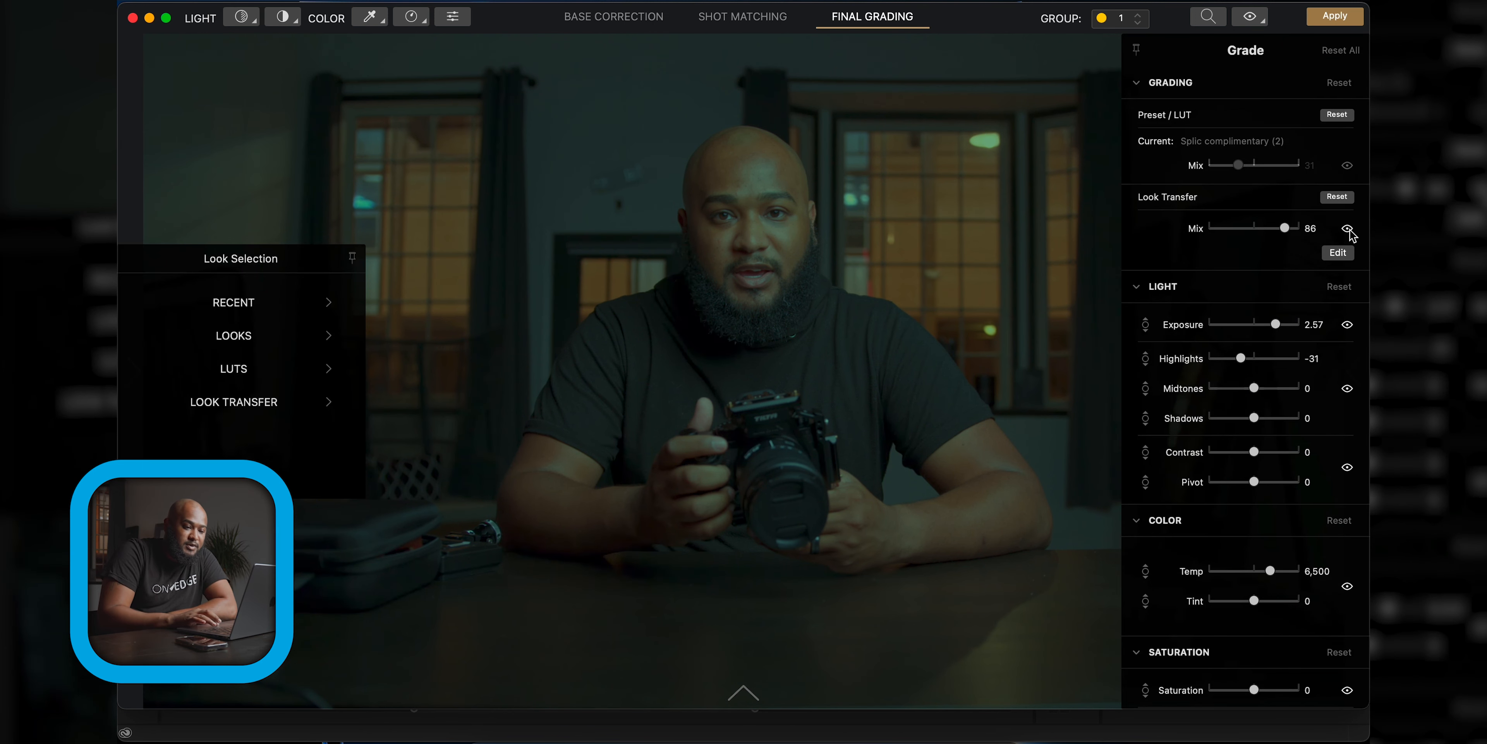
pyautogui.click(1348, 230)
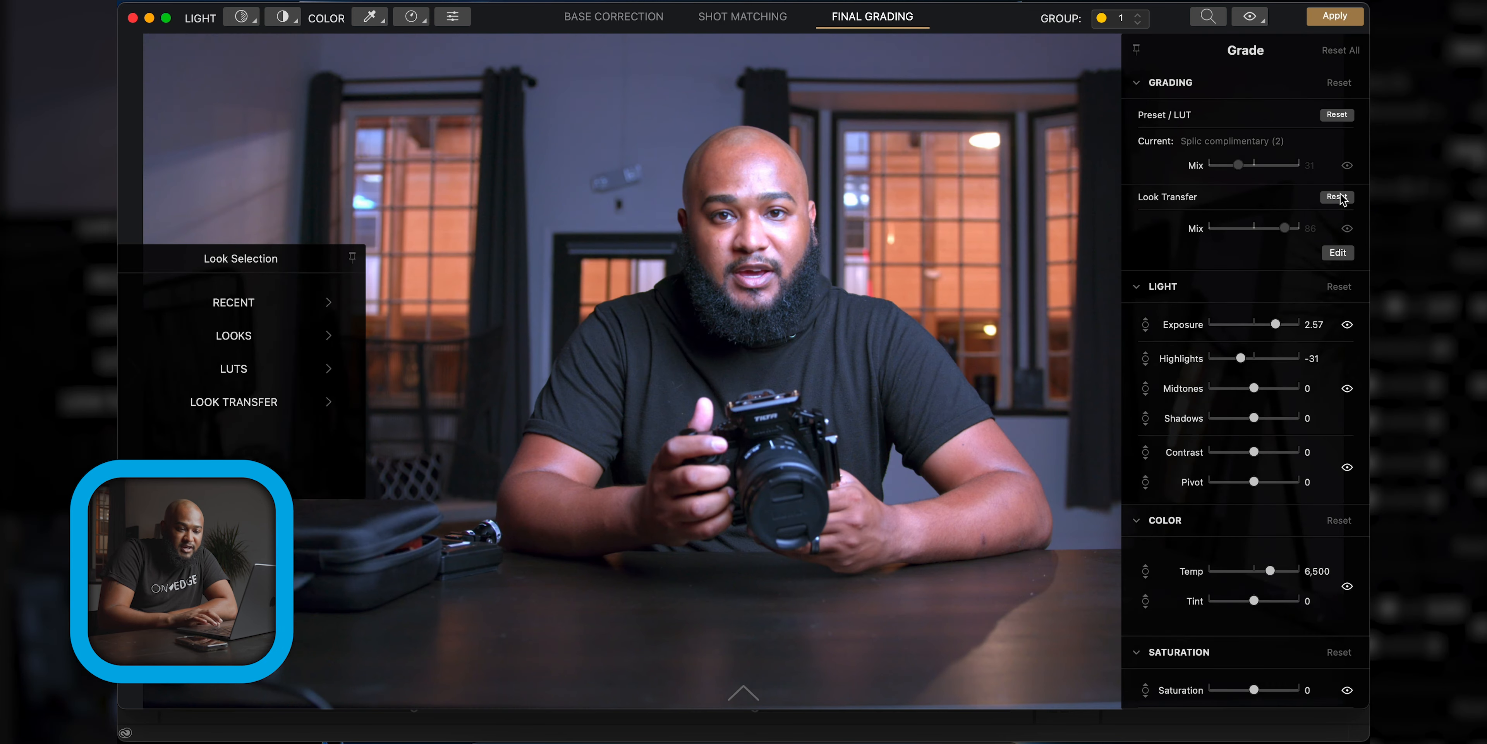
pyautogui.click(1348, 165)
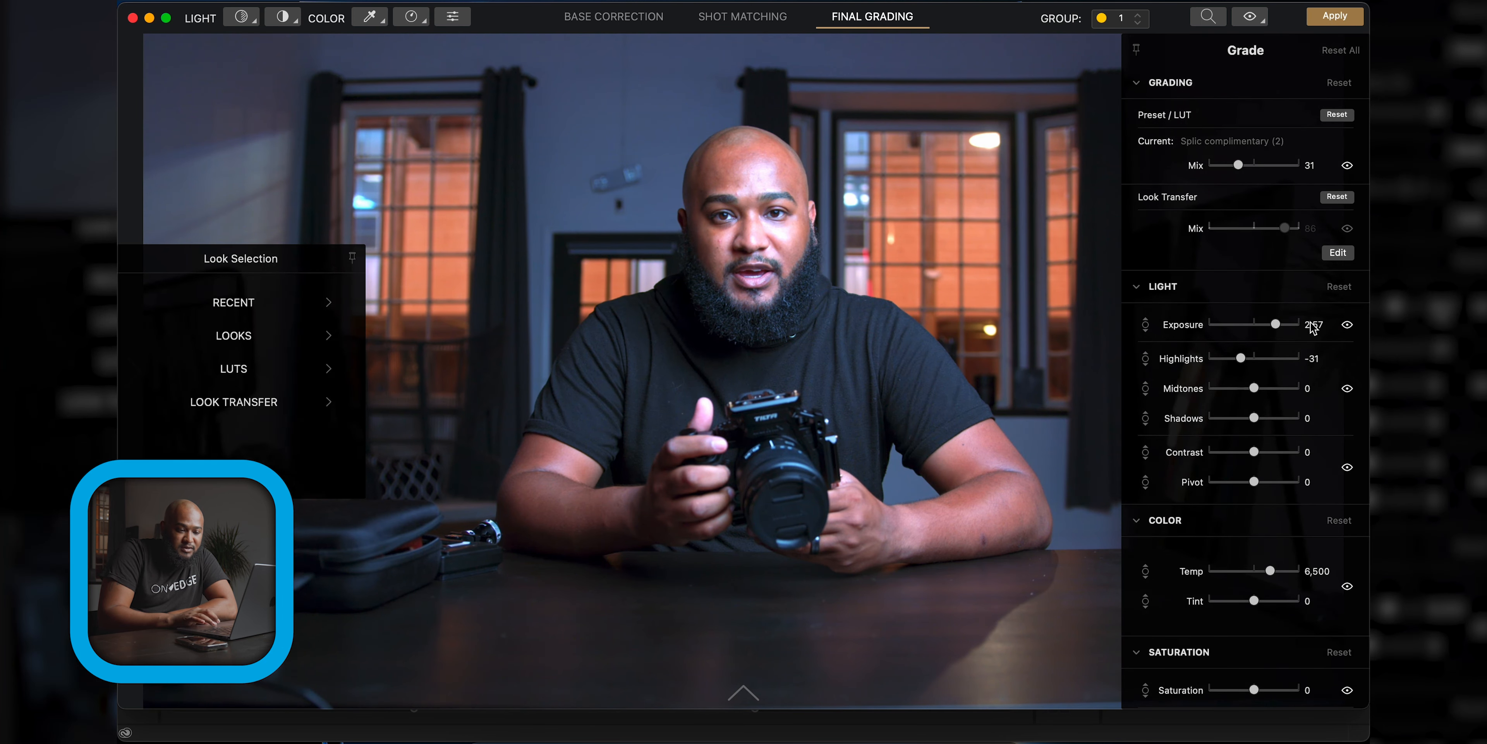
pyautogui.moveTo(1273, 326); pyautogui.dragTo(1258, 327)
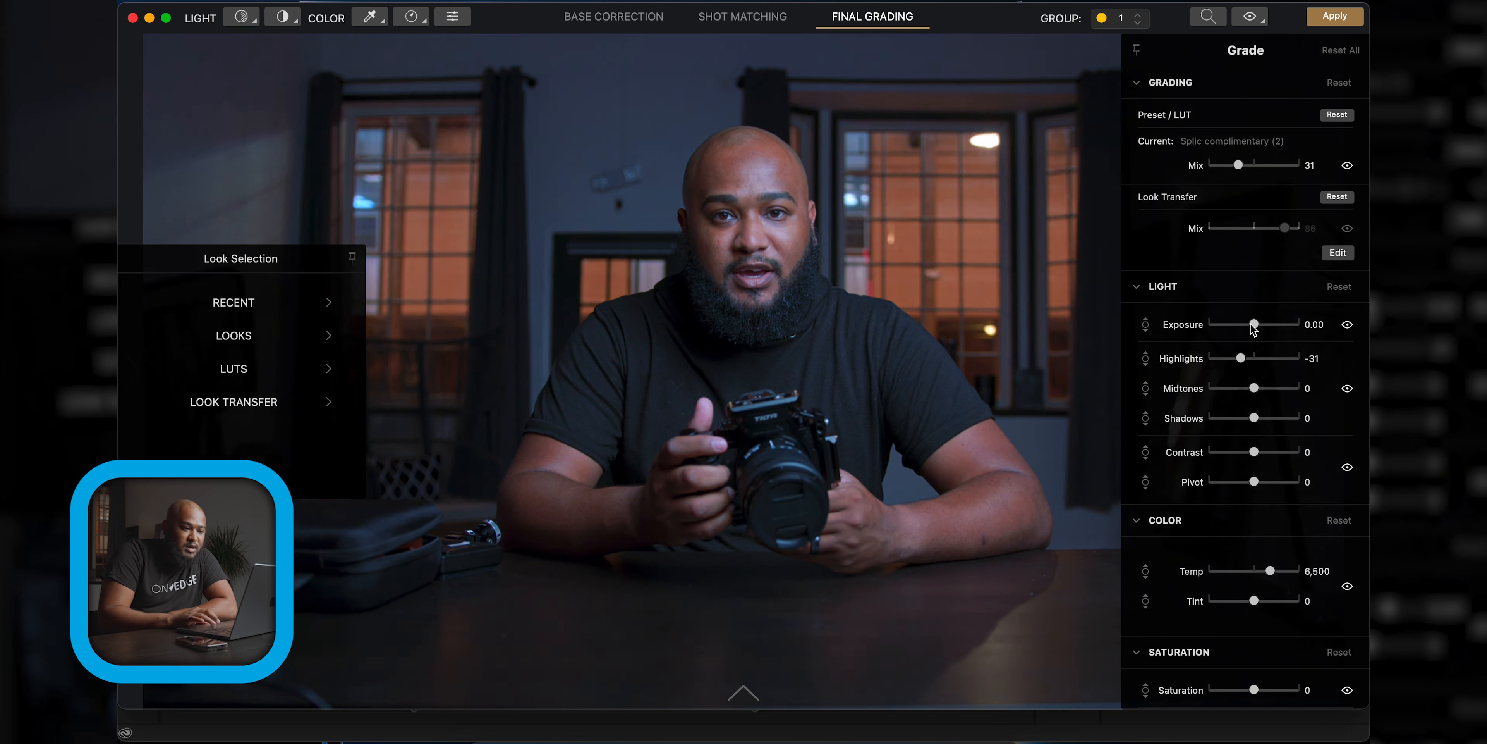
# Check the grade group choices available for the current shot, keeping it in group 1
pyautogui.click(1127, 23)
pyautogui.moveTo(1117, 11)
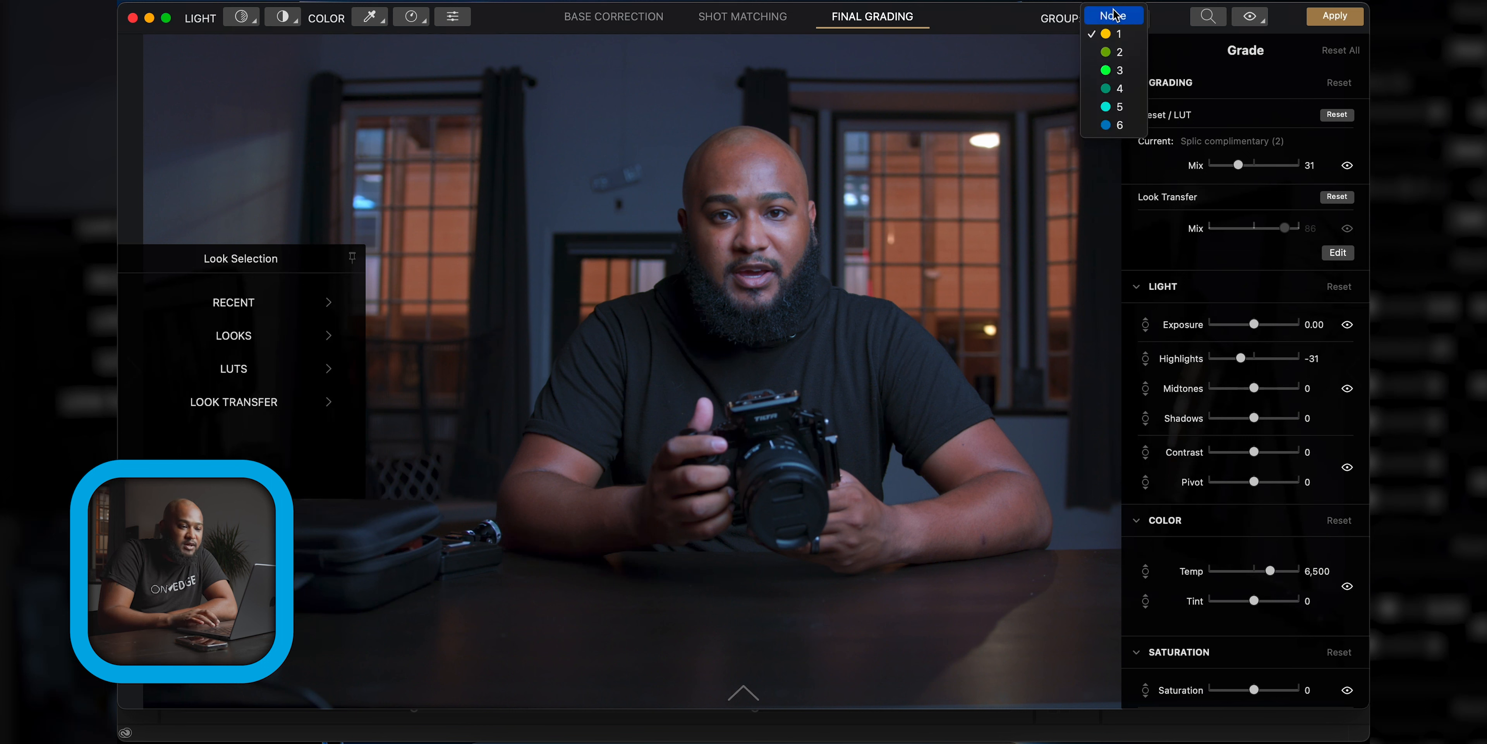
pyautogui.click(943, 197)
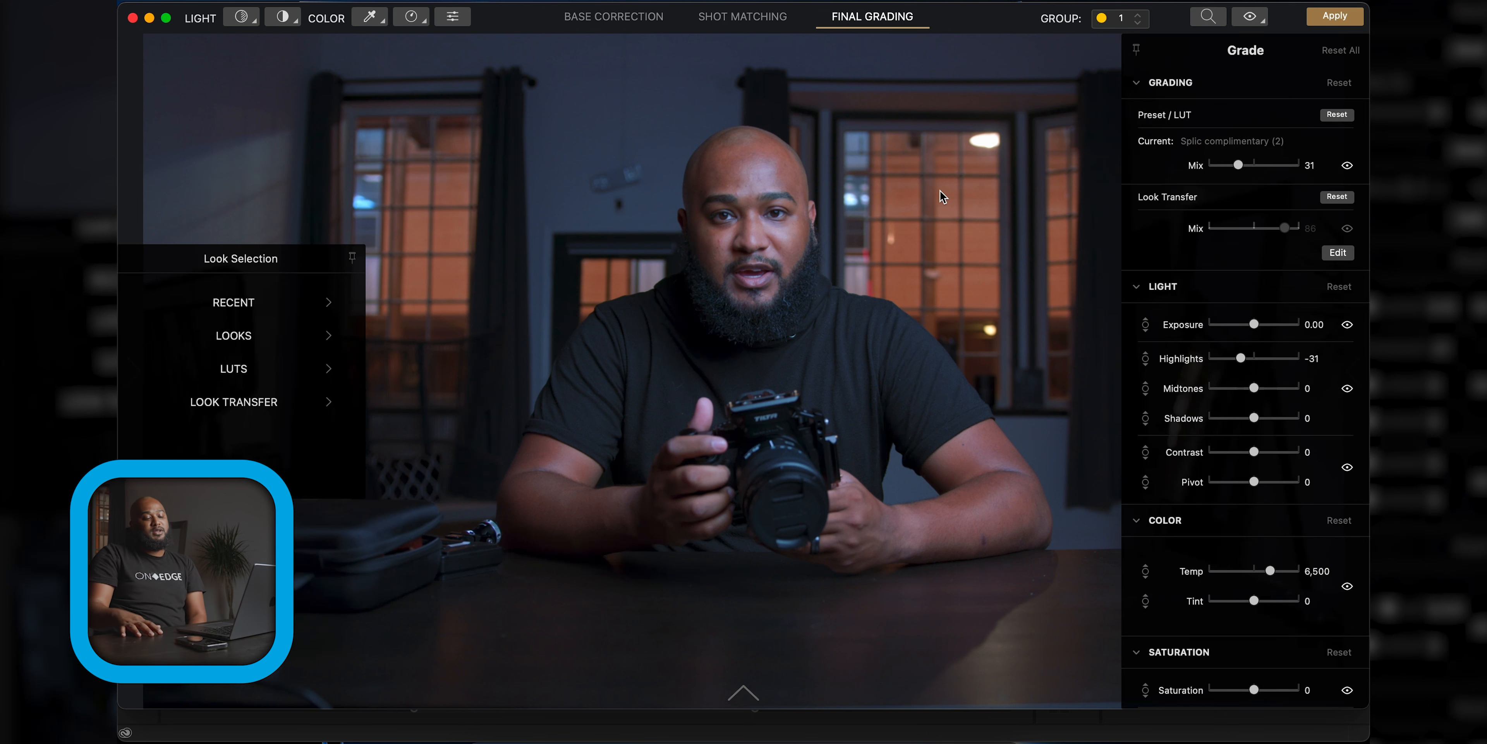
# Switch between the two grouped clips in the clip strip to compare the shared final grade on both
pyautogui.click(745, 695)
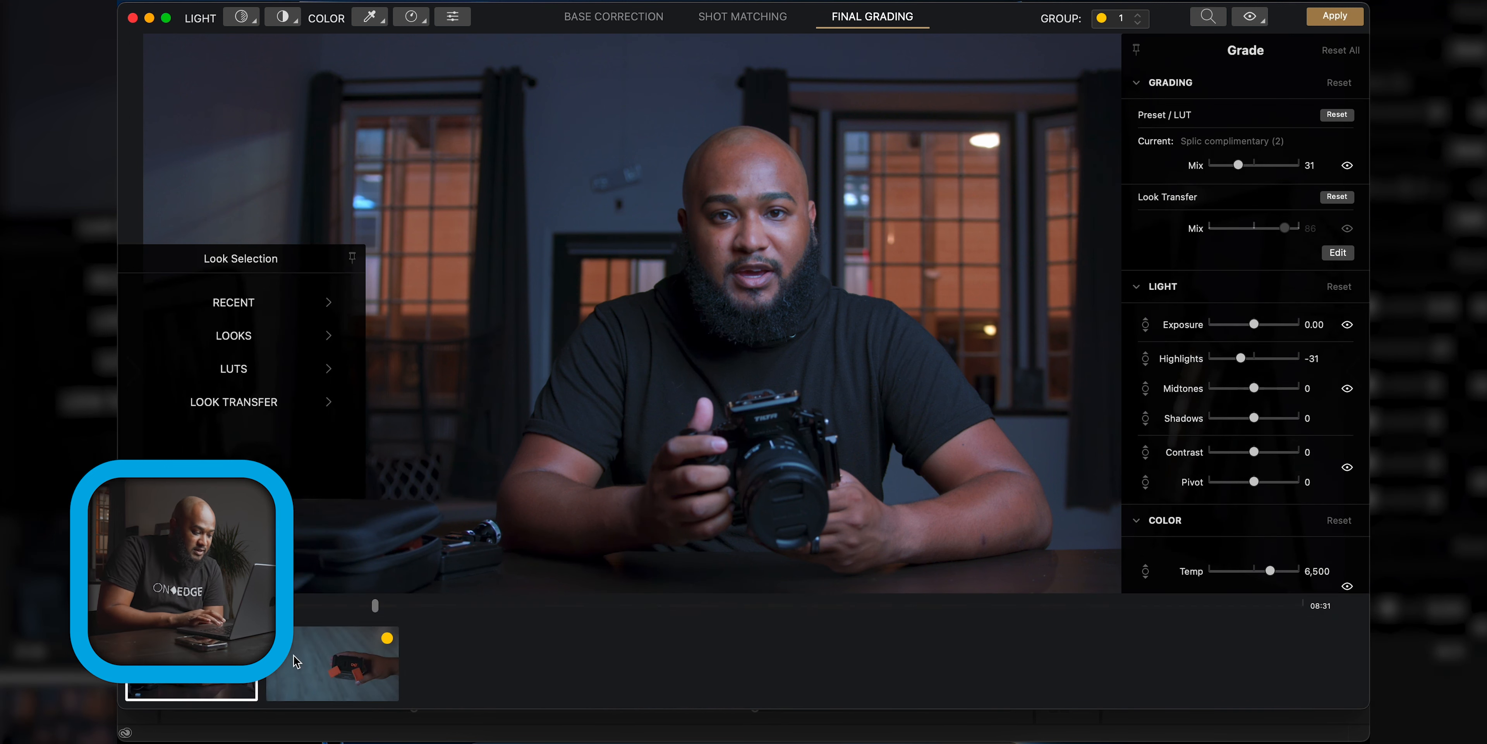
pyautogui.click(322, 665)
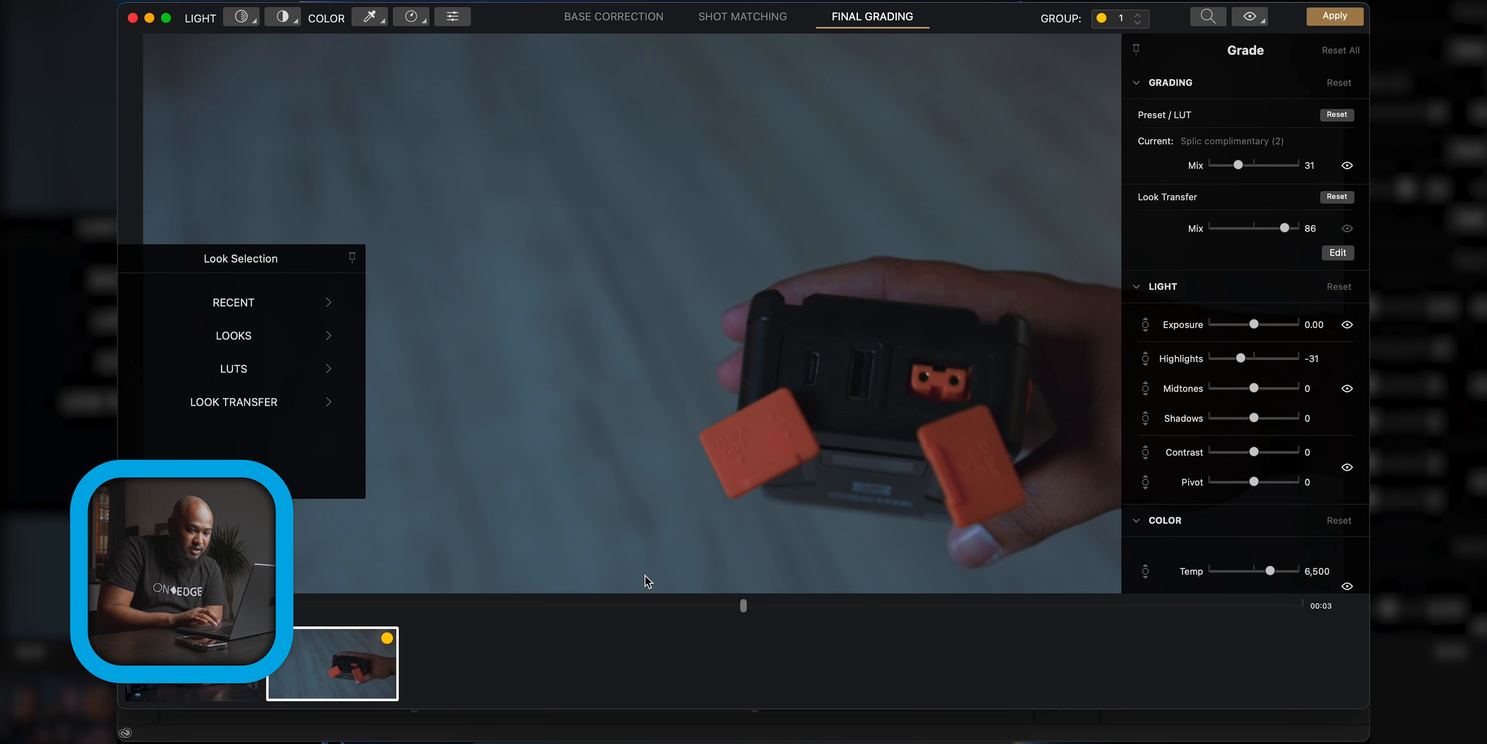
pyautogui.click(196, 652)
pyautogui.click(300, 658)
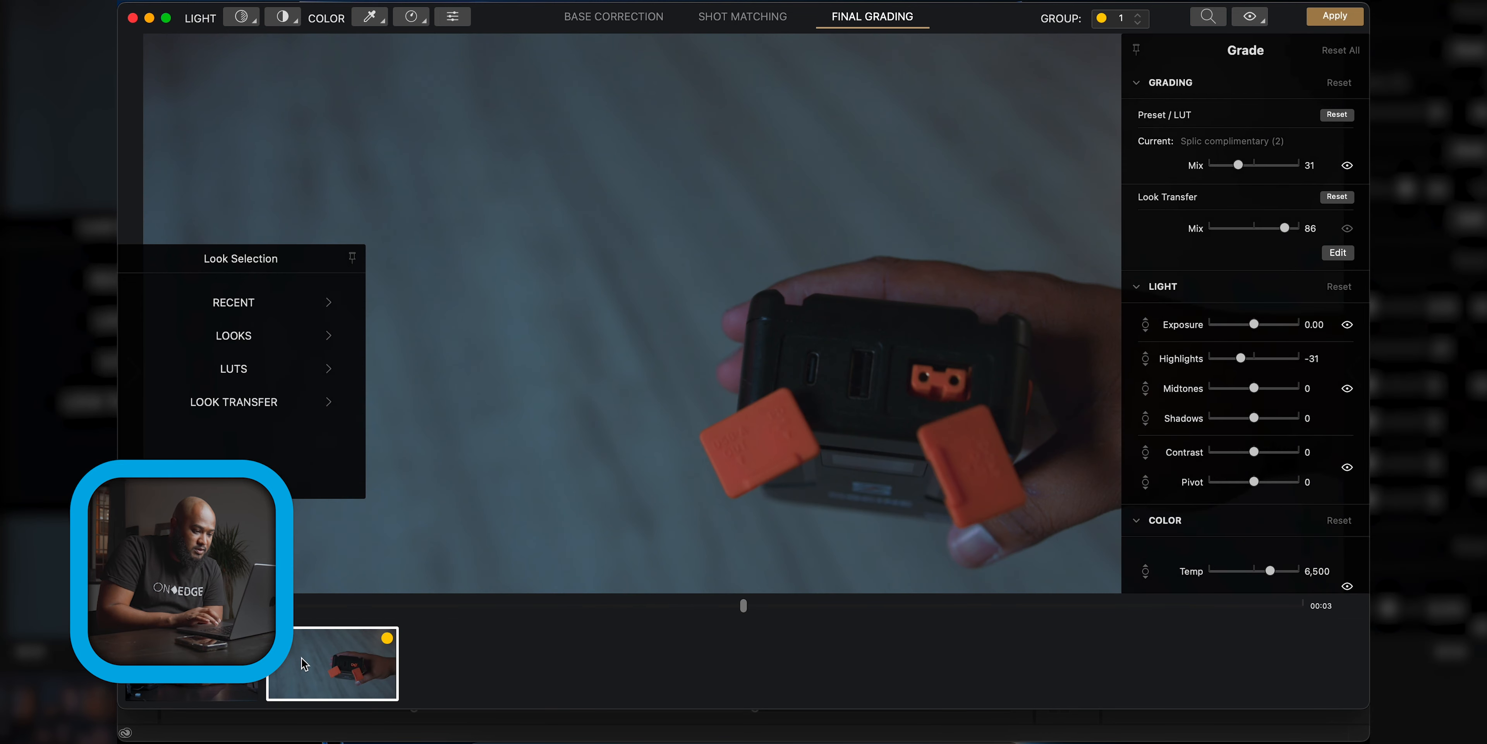
pyautogui.click(191, 663)
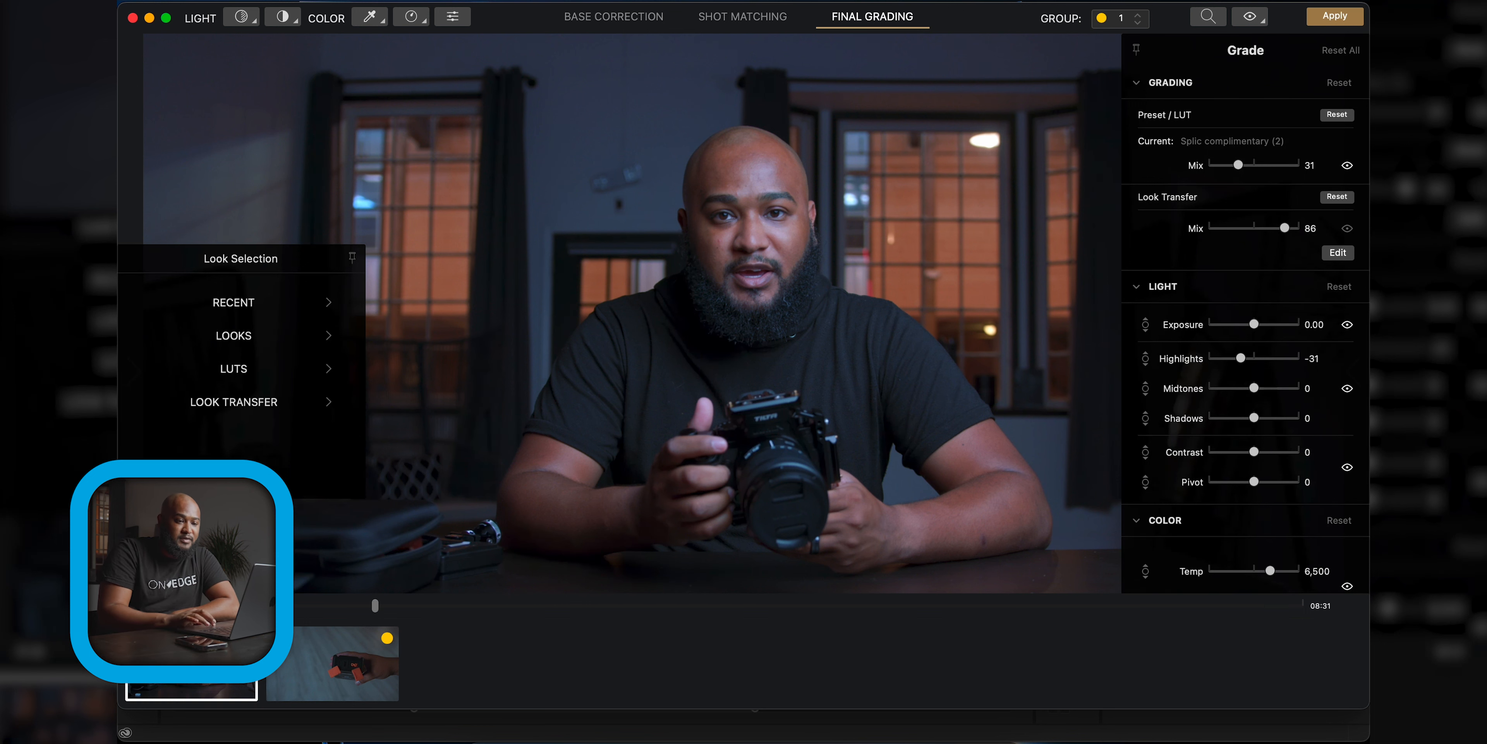
# Apply the changes to all grades, return to the Premiere Pro project, and move the timeline playhead to about 00:08:14
pyautogui.click(1334, 20)
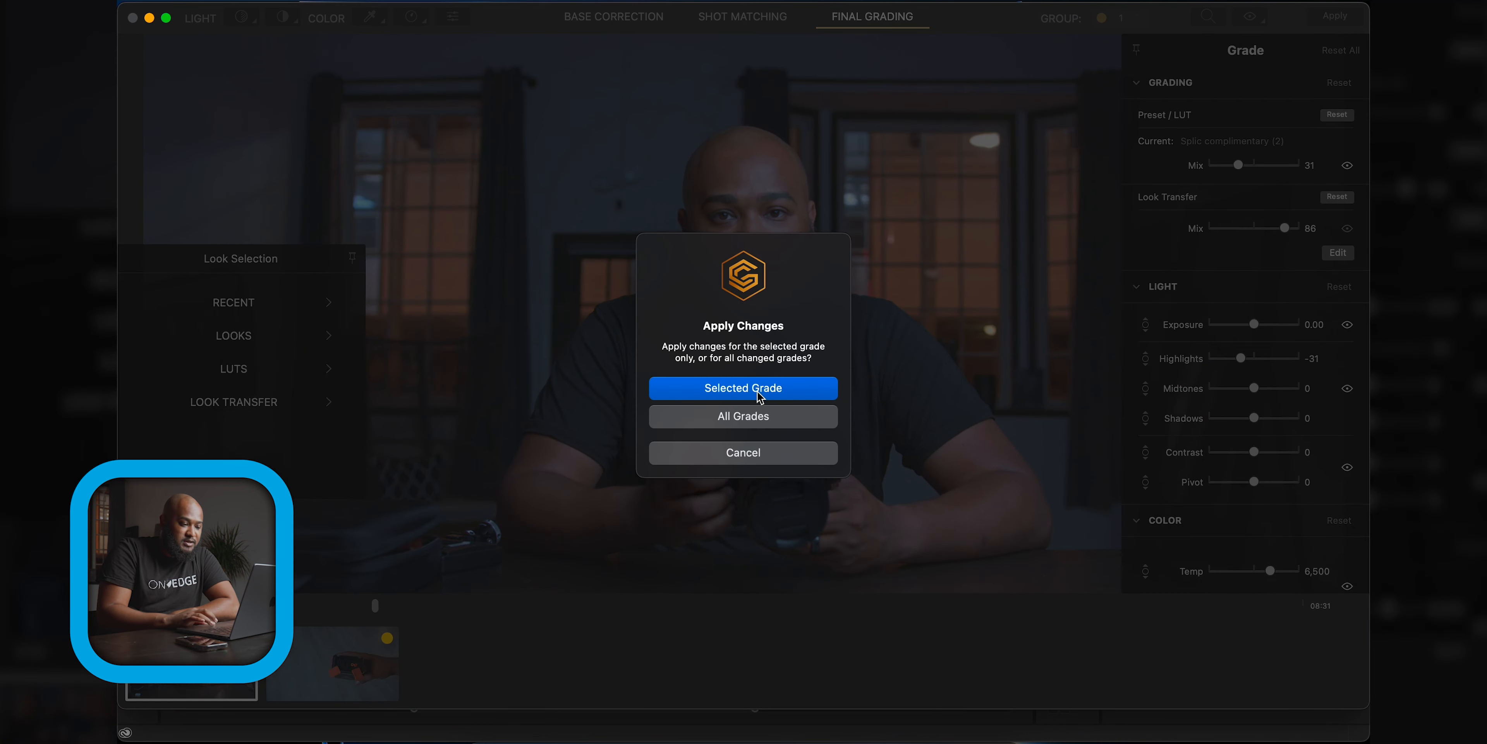
pyautogui.click(752, 425)
pyautogui.click(770, 295)
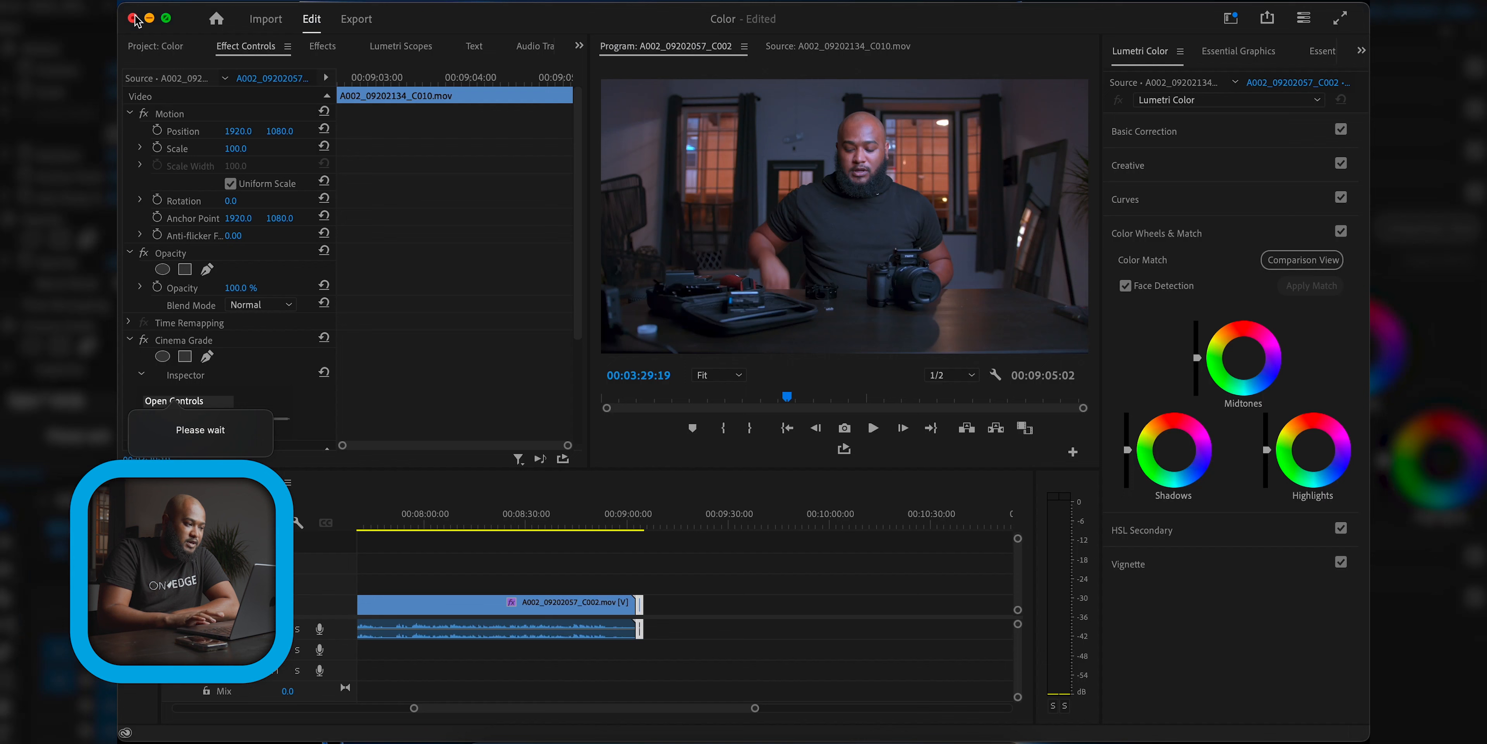
pyautogui.moveTo(428, 516); pyautogui.dragTo(473, 514)
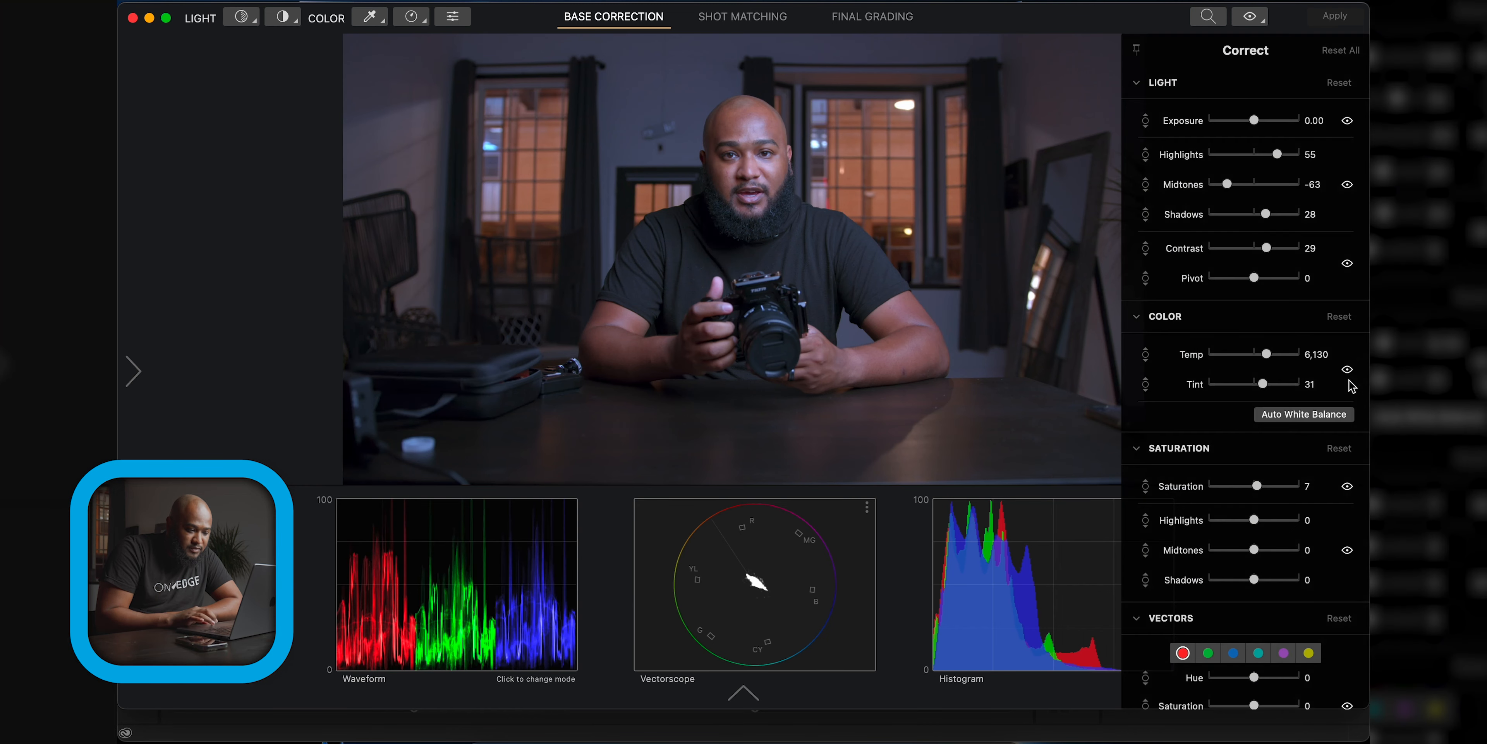
# Look over the Final Grading adjustments in Cinema Grade, from the look settings down to Vectors and Film Grain
pyautogui.click(860, 18)
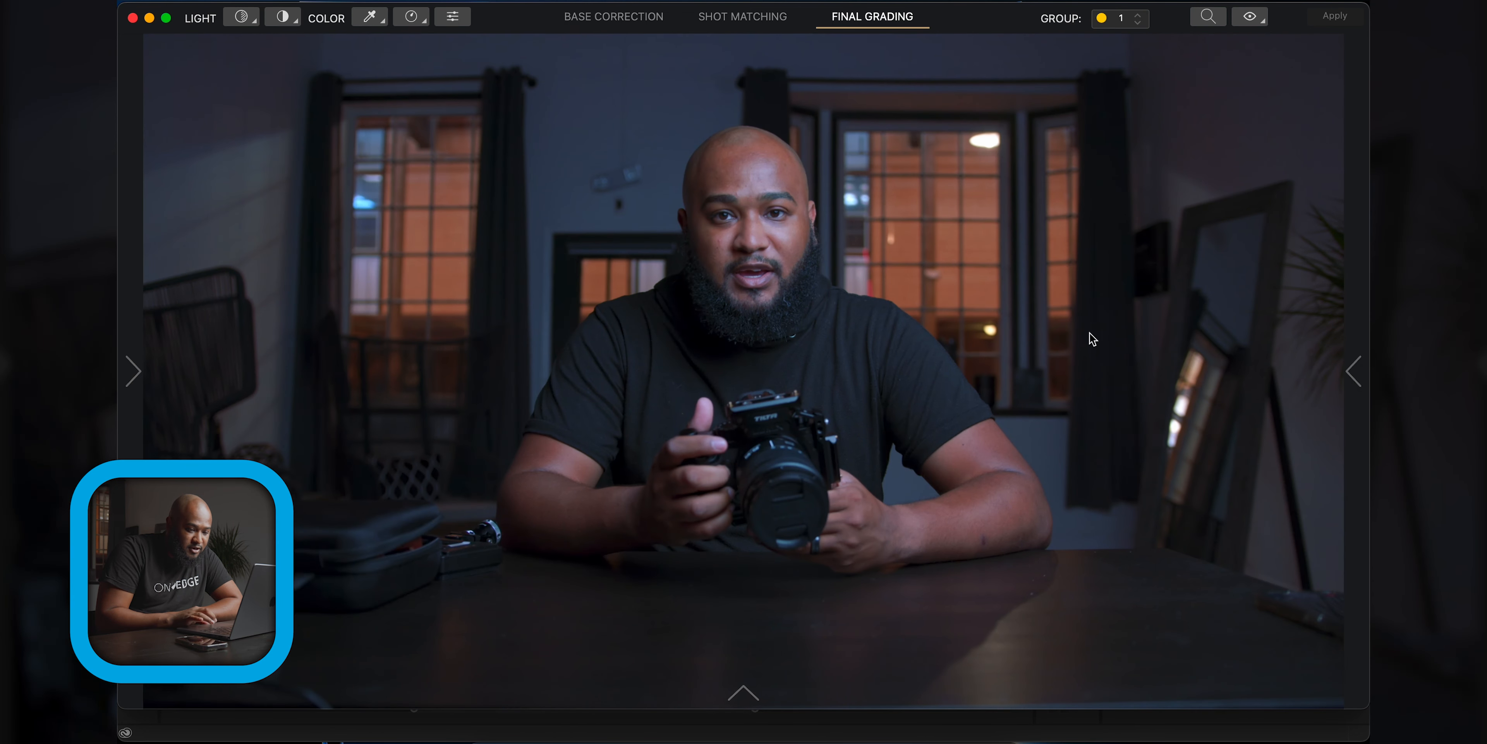
pyautogui.click(1355, 377)
pyautogui.scroll(-10, 1278, 506)
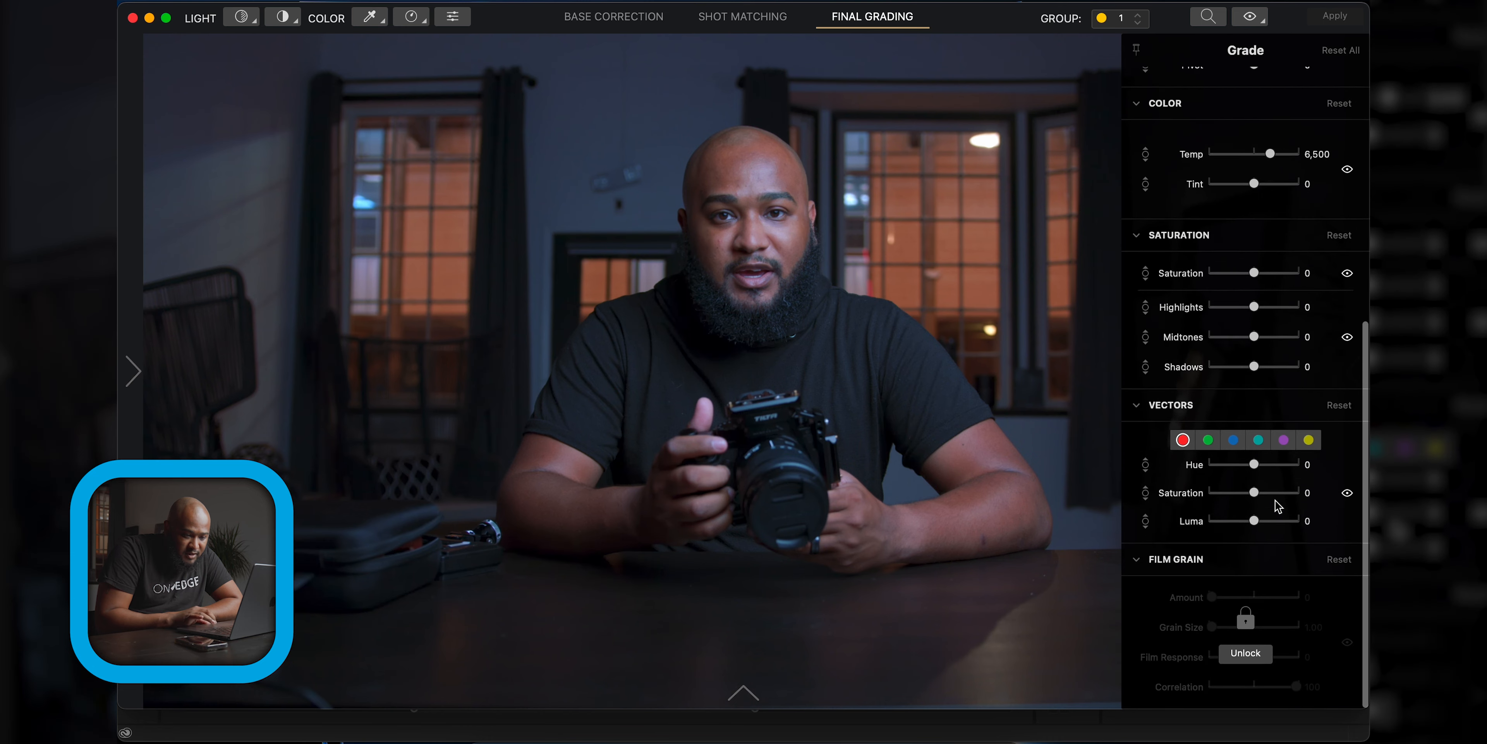
pyautogui.scroll(10, 1278, 506)
pyautogui.scroll(-10, 1278, 507)
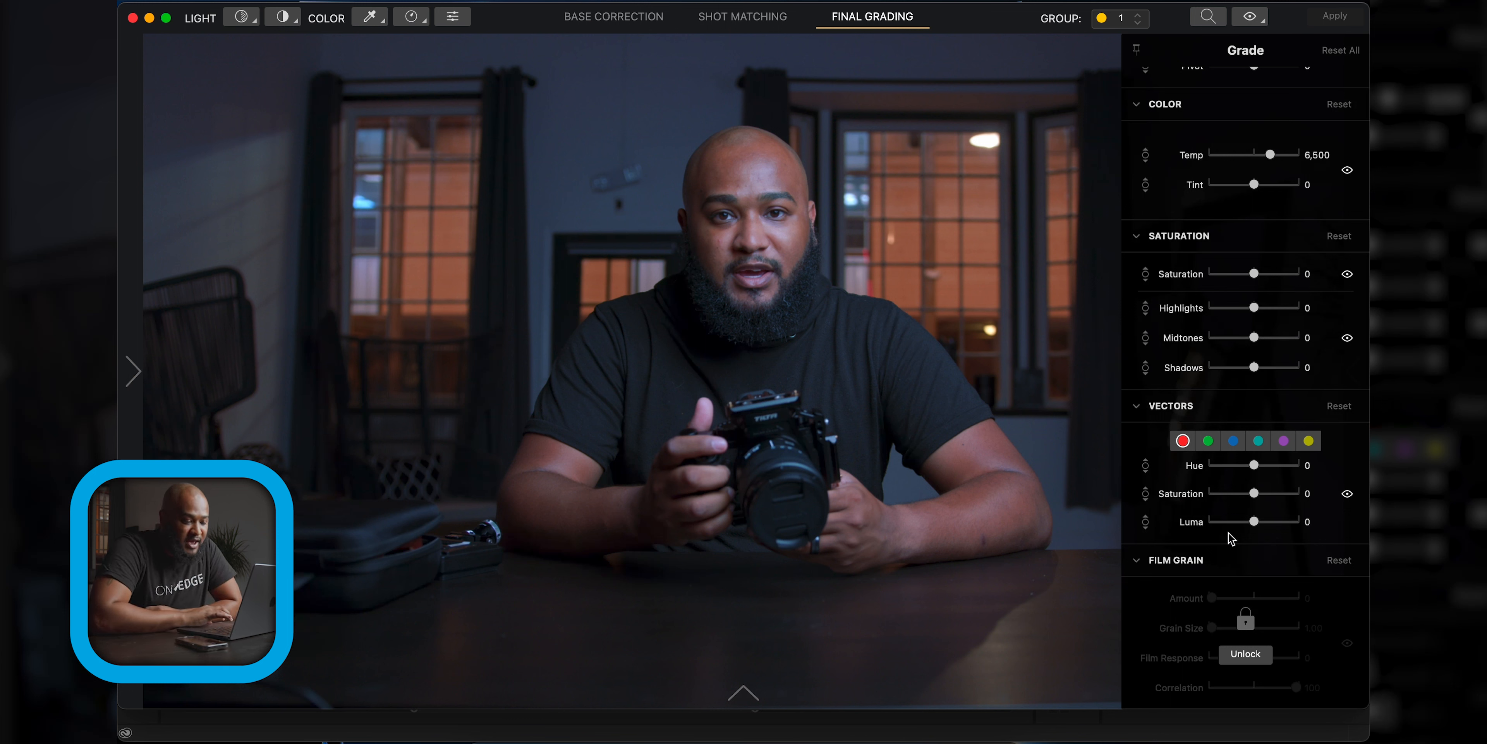
pyautogui.scroll(10, 1231, 538)
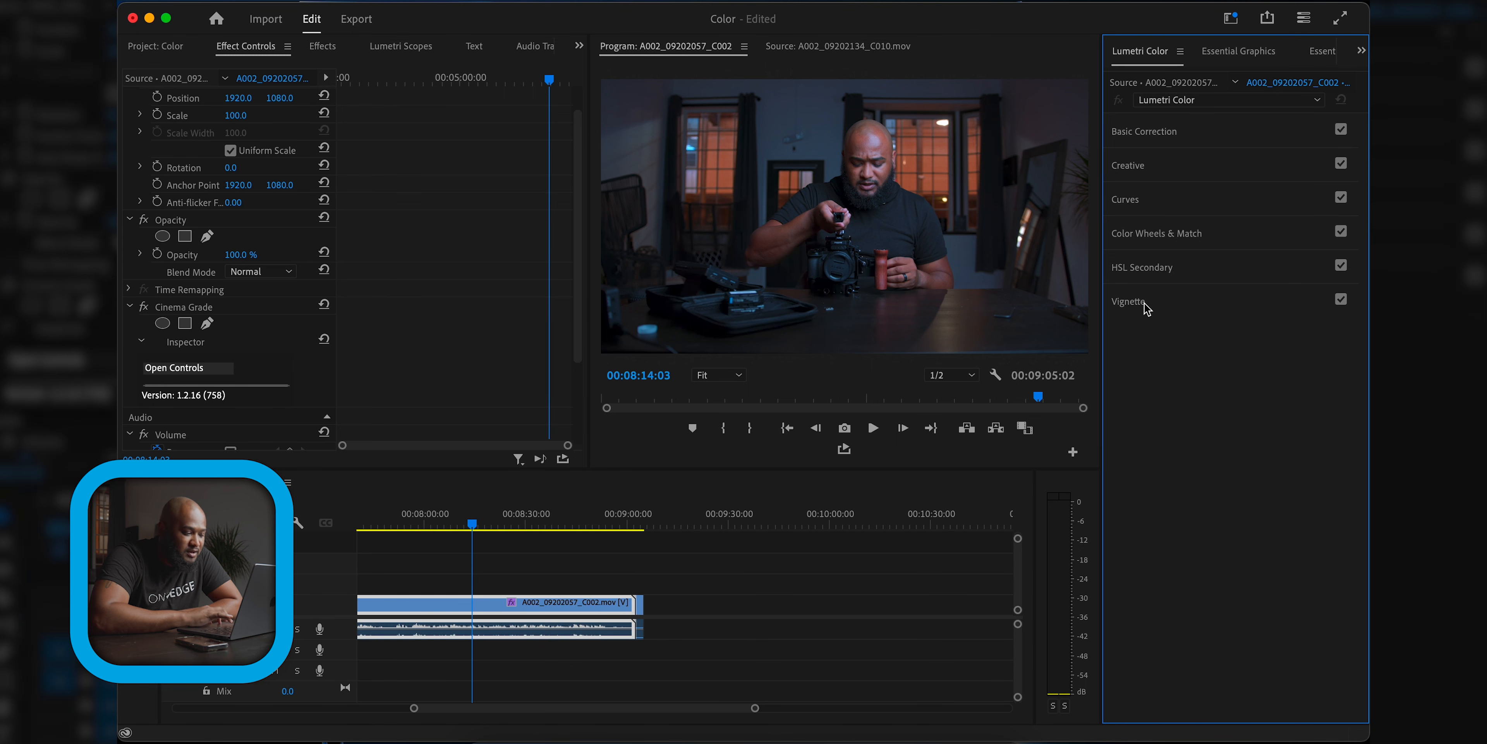
# Add a Lumetri Color vignette with an Amount of about -0.3 and compare the clip with the vignette off and on
pyautogui.click(1147, 309)
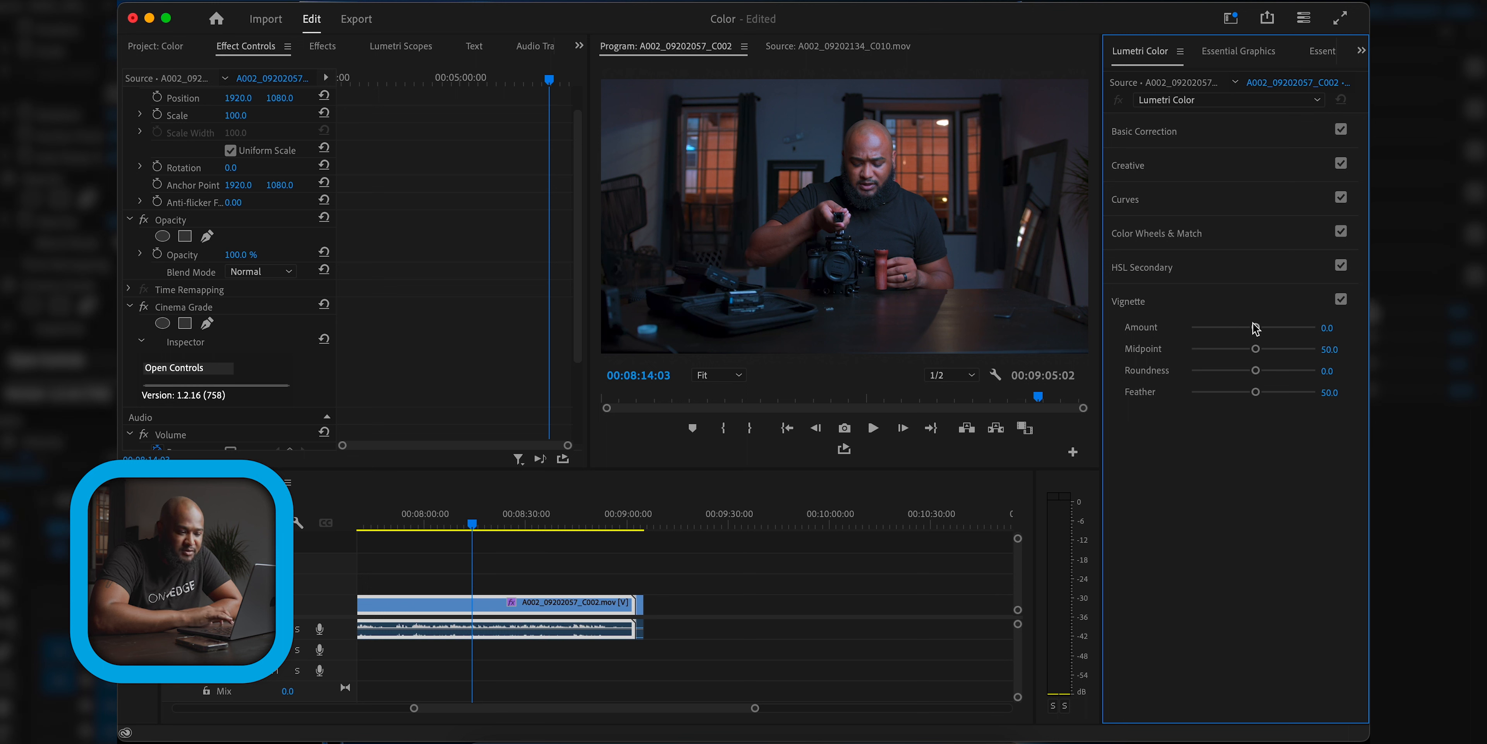
pyautogui.moveTo(1256, 328)
pyautogui.mouseDown()
pyautogui.moveTo(1271, 329)
pyautogui.moveTo(1249, 335)
pyautogui.mouseUp()
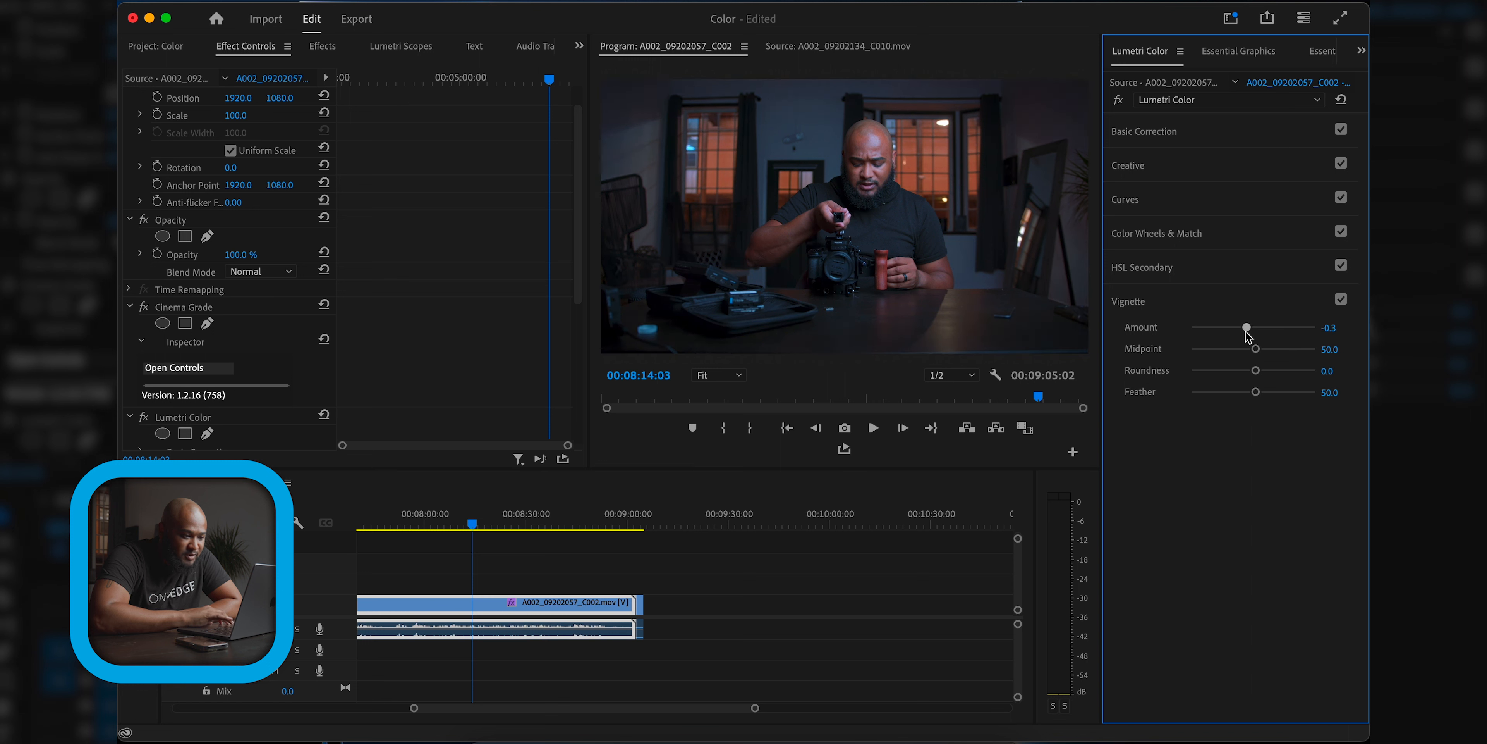
pyautogui.moveTo(1218, 334); pyautogui.dragTo(1176, 328)
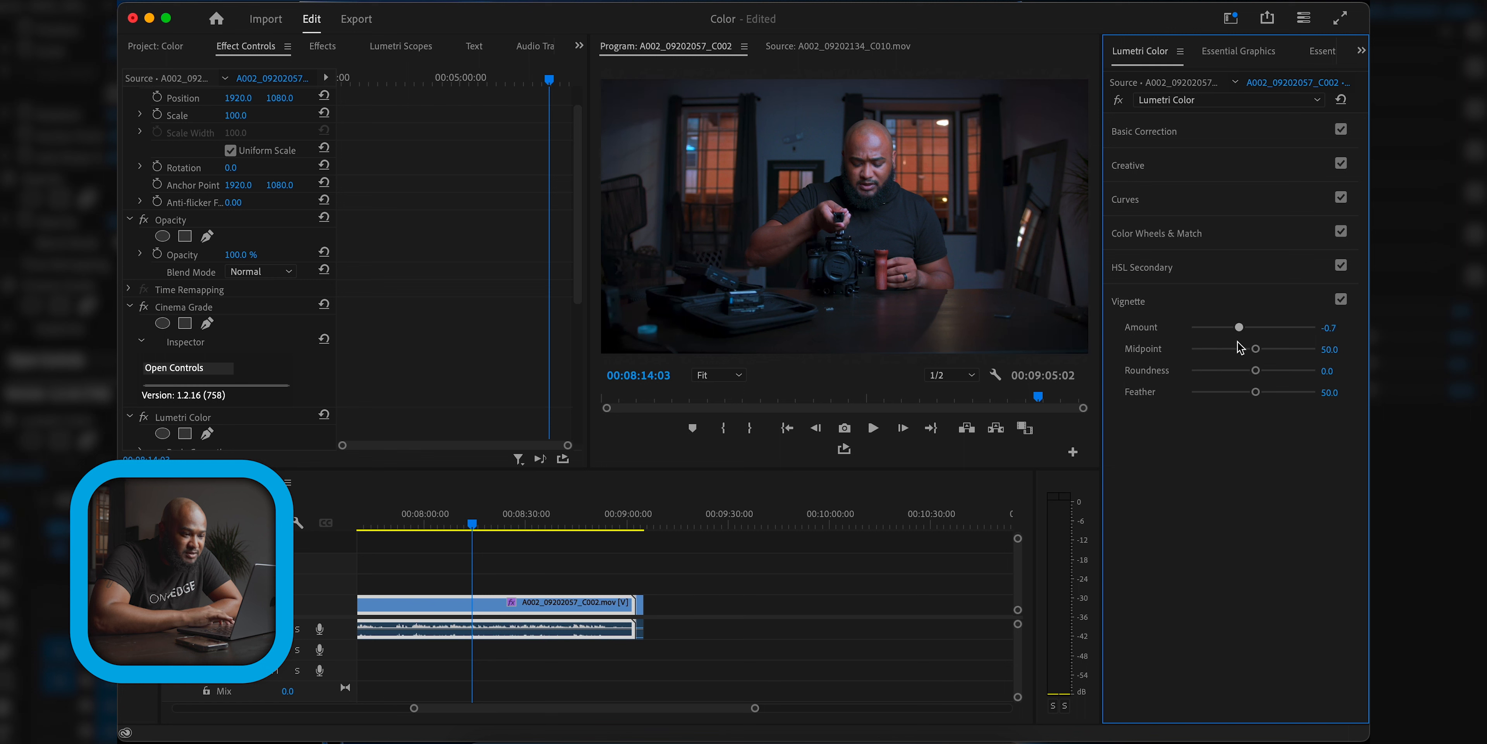
pyautogui.click(1341, 299)
pyautogui.click(1341, 299)
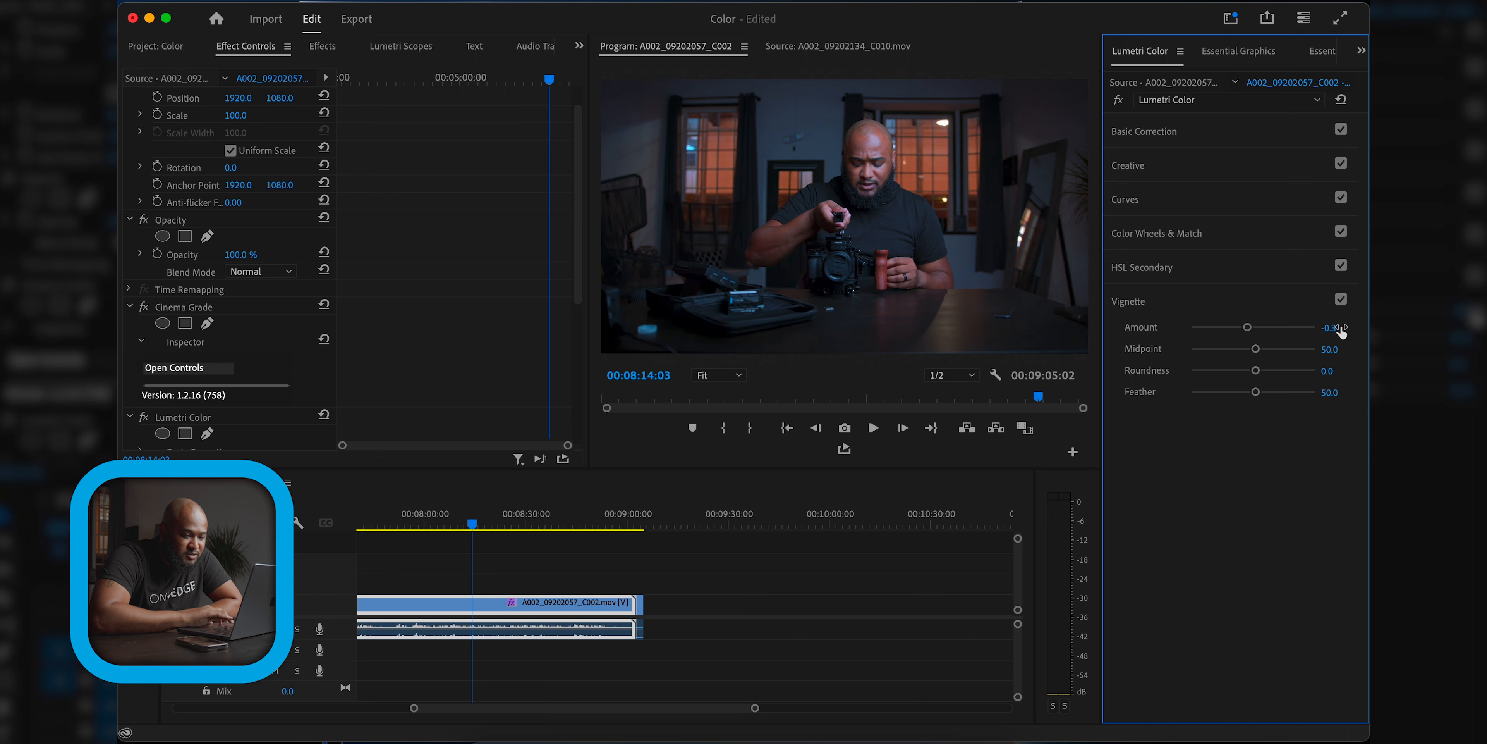
pyautogui.click(1342, 305)
pyautogui.click(1340, 299)
pyautogui.click(1341, 299)
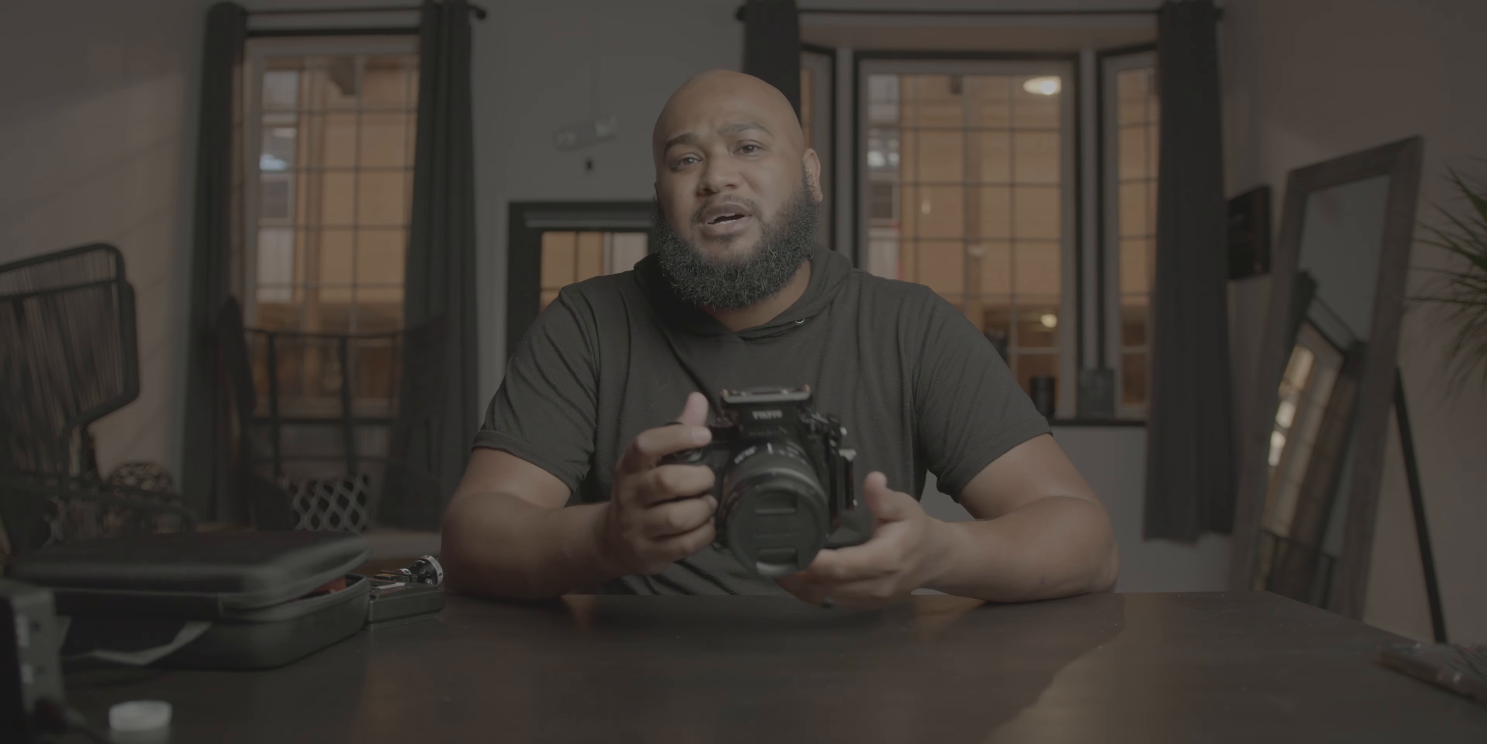